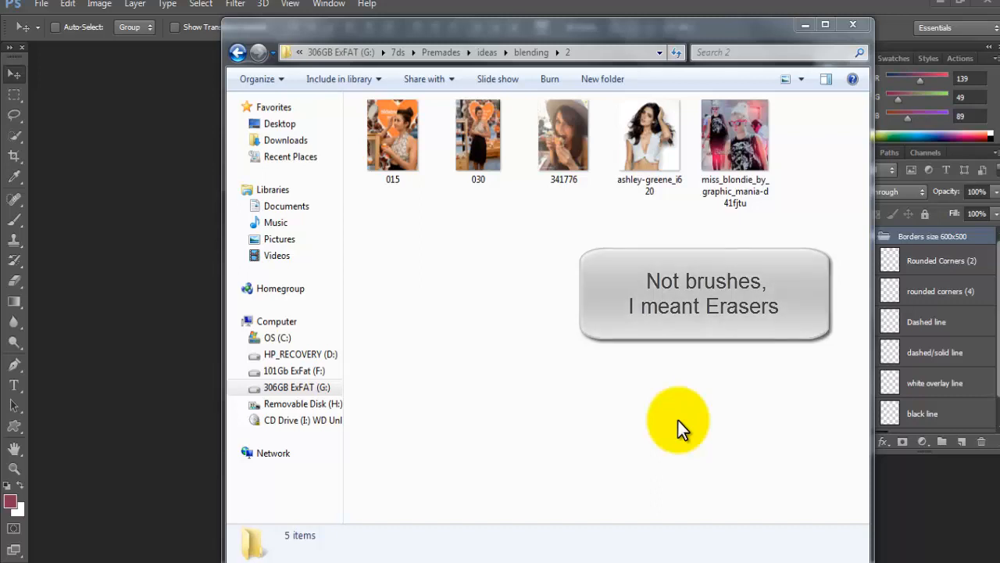
- Preview the miss_blondie image from the blending ideas folder as a reference and close the viewer
click(733, 132)
right_click(733, 132)
click(759, 182)
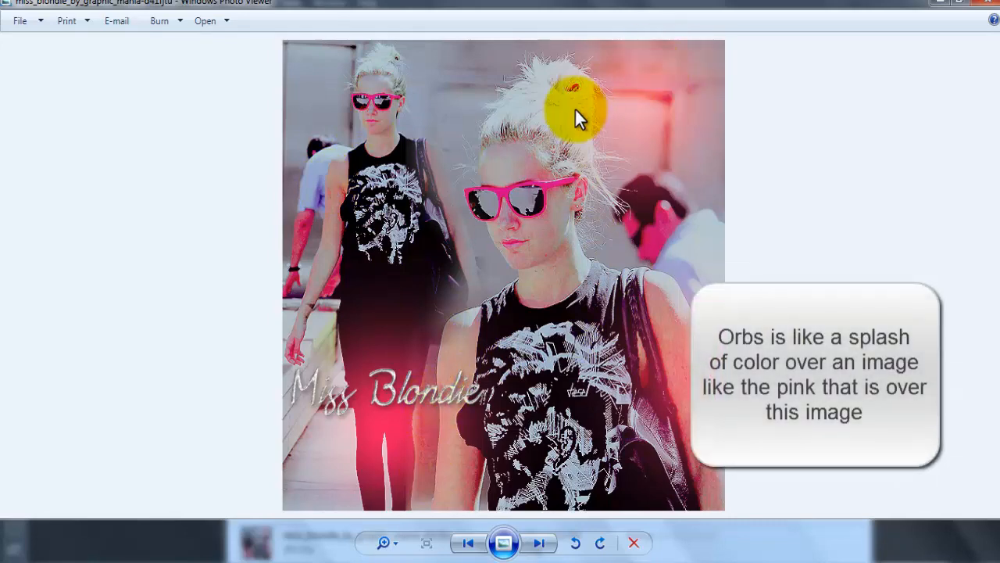
click(937, 6)
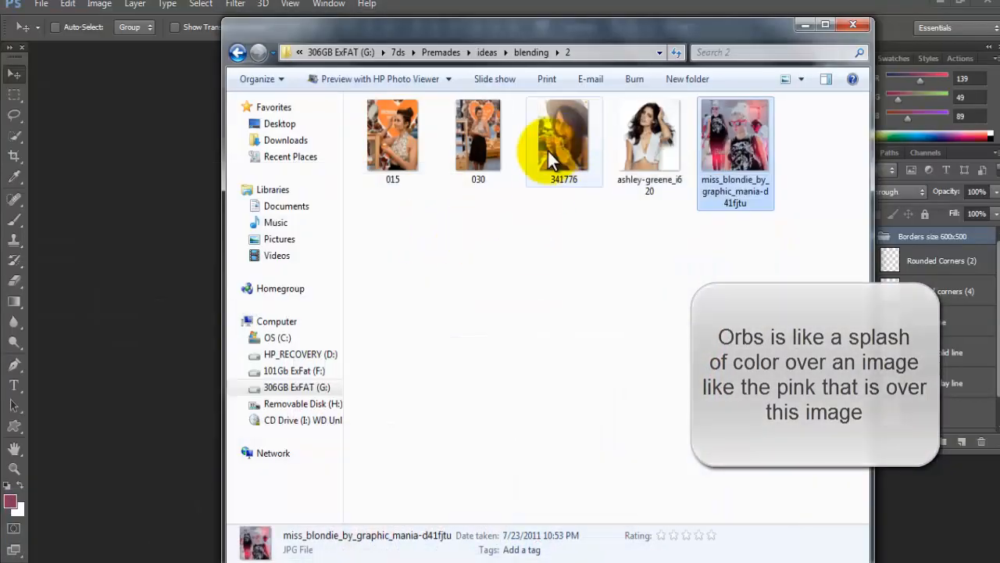
- Open 015.jpg and 030.jpg in Photoshop and float both documents side by side
drag(502, 203, 81, 159)
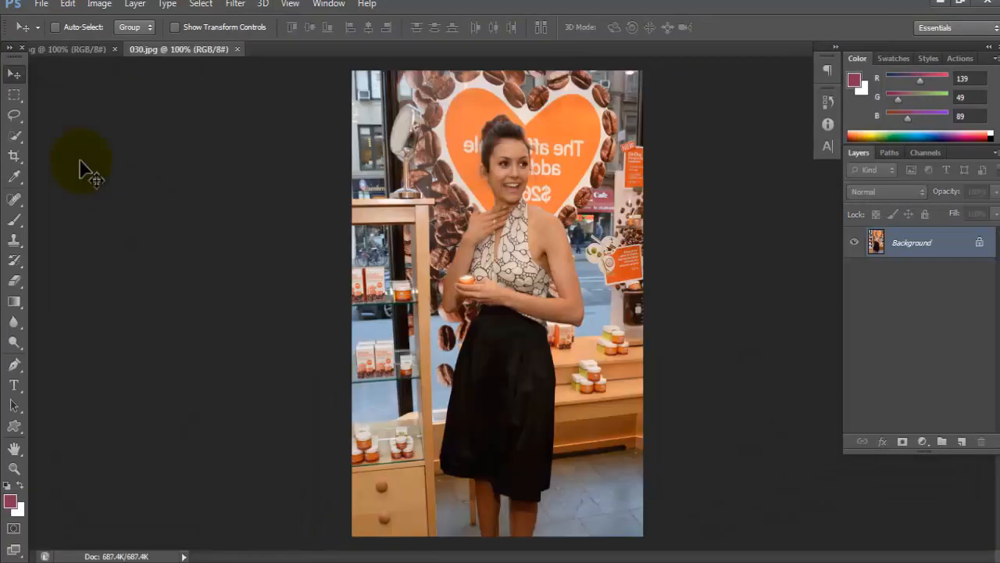
drag(75, 49, 150, 147)
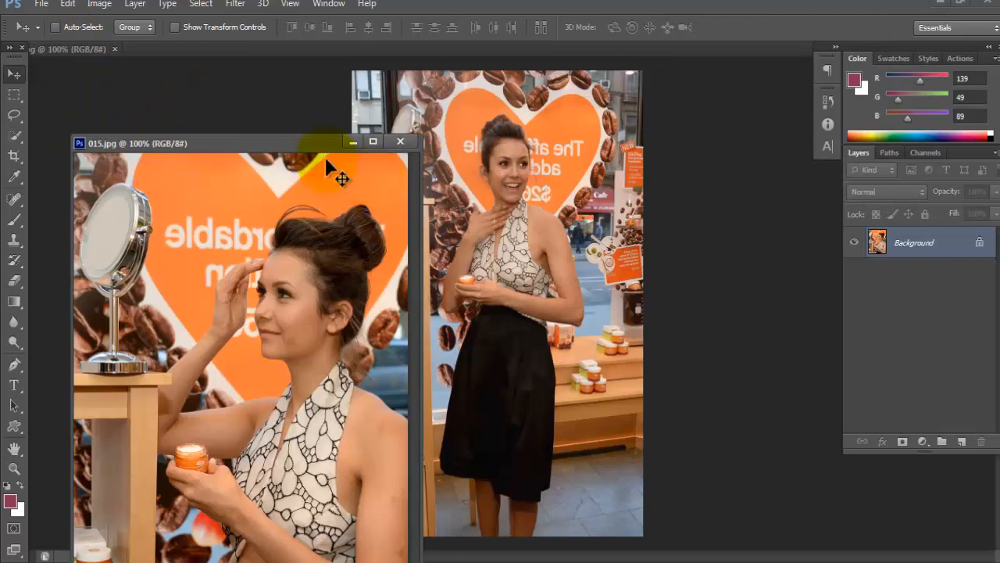
drag(299, 143, 602, 71)
drag(122, 52, 181, 74)
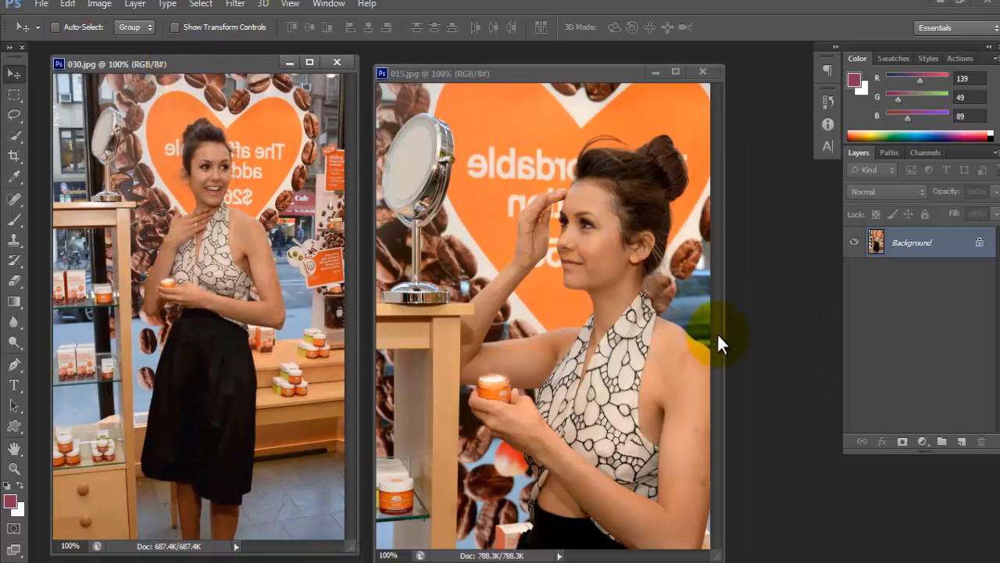
drag(554, 68, 548, 50)
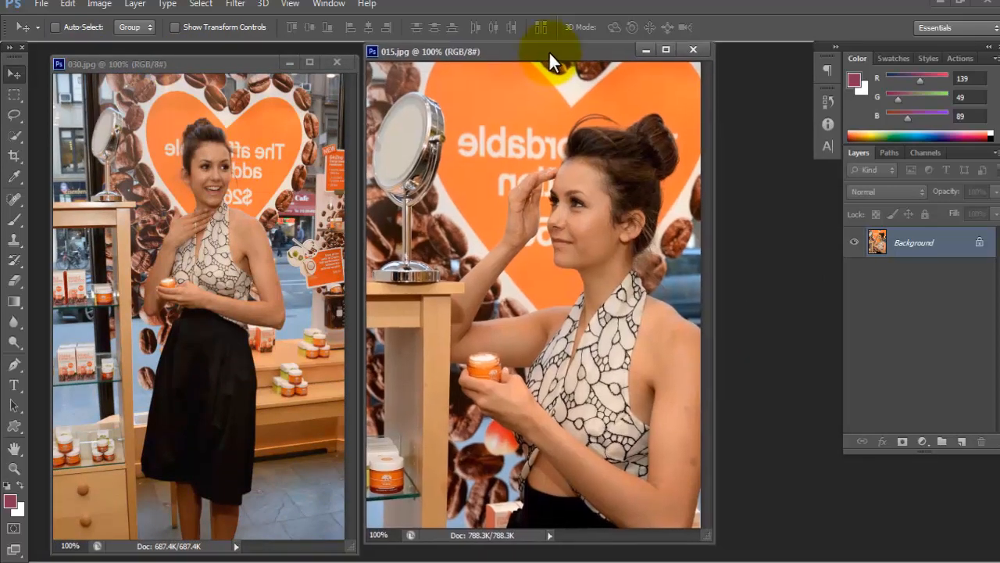
drag(672, 62, 672, 63)
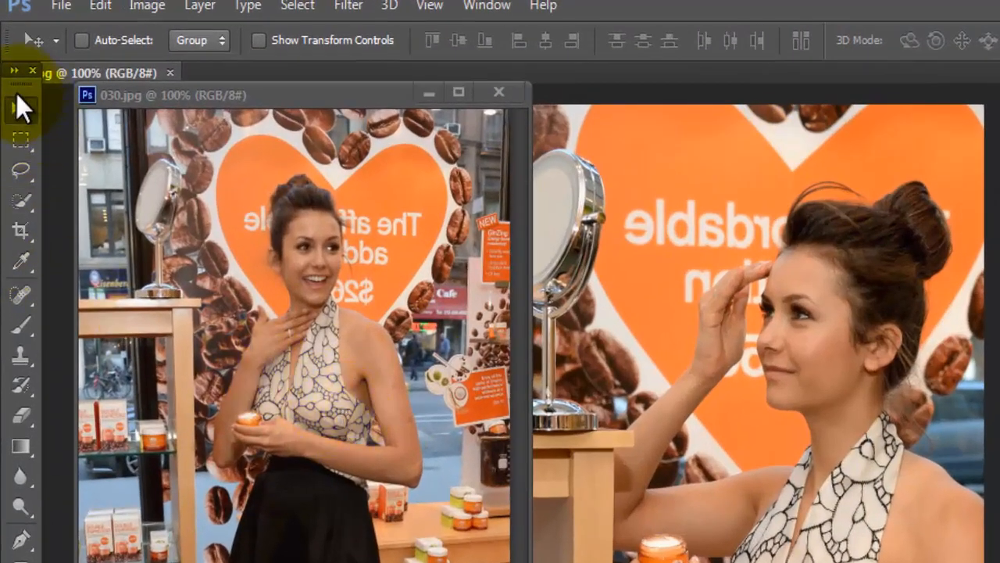
- Copy the 030.jpg photo into 015.jpg as a layer covering the left part of the canvas, and close 030.jpg
click(321, 335)
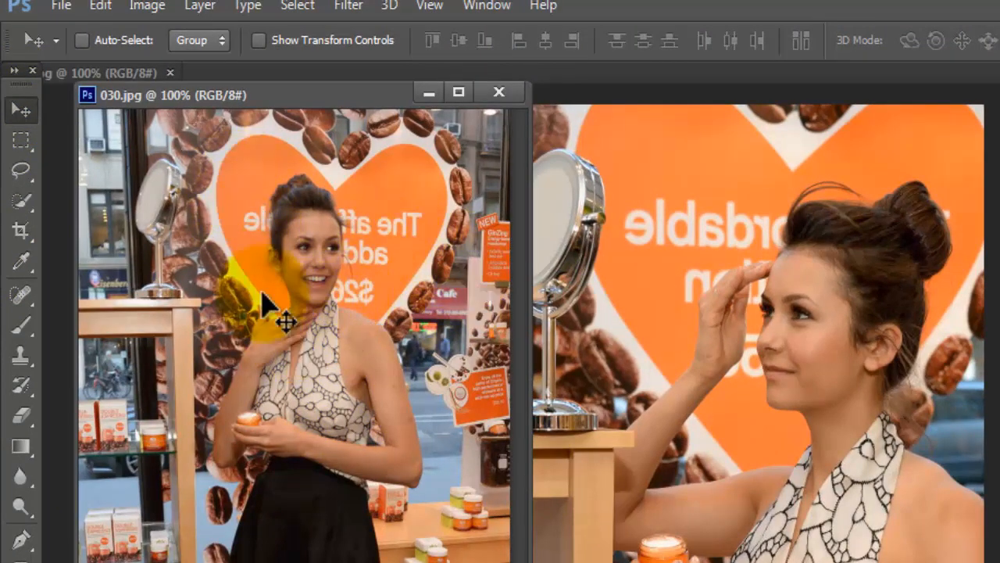
drag(286, 365, 625, 344)
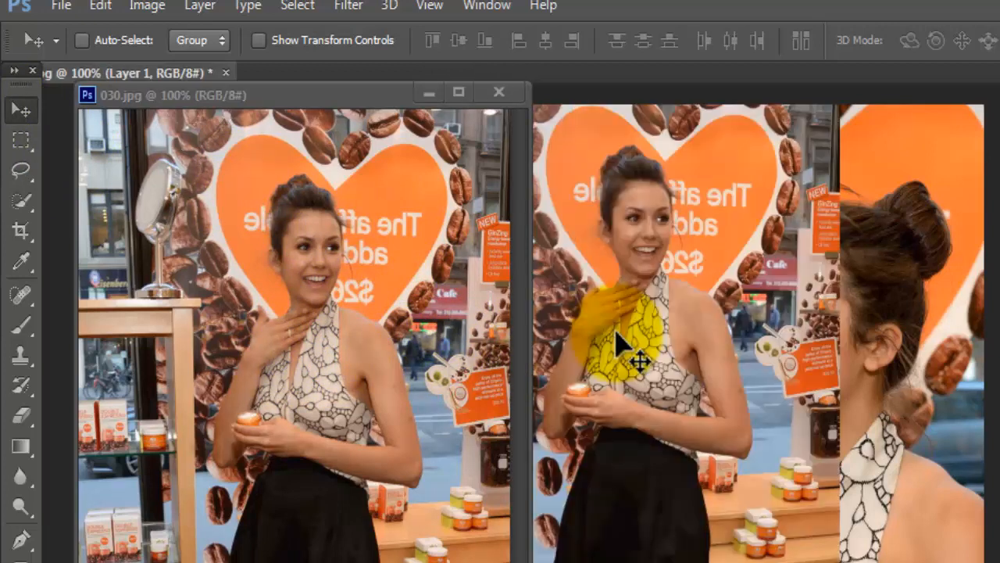
click(510, 88)
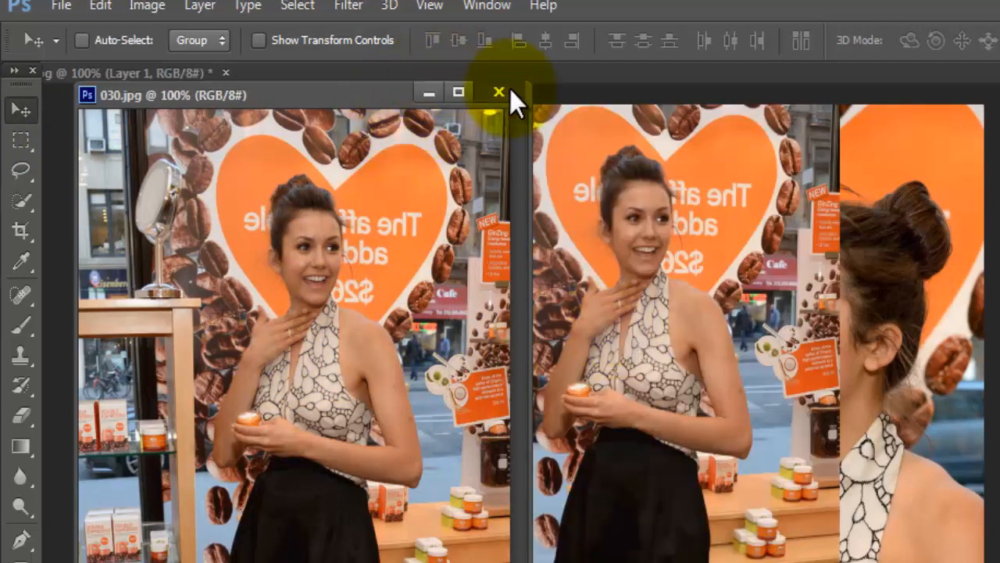
click(510, 88)
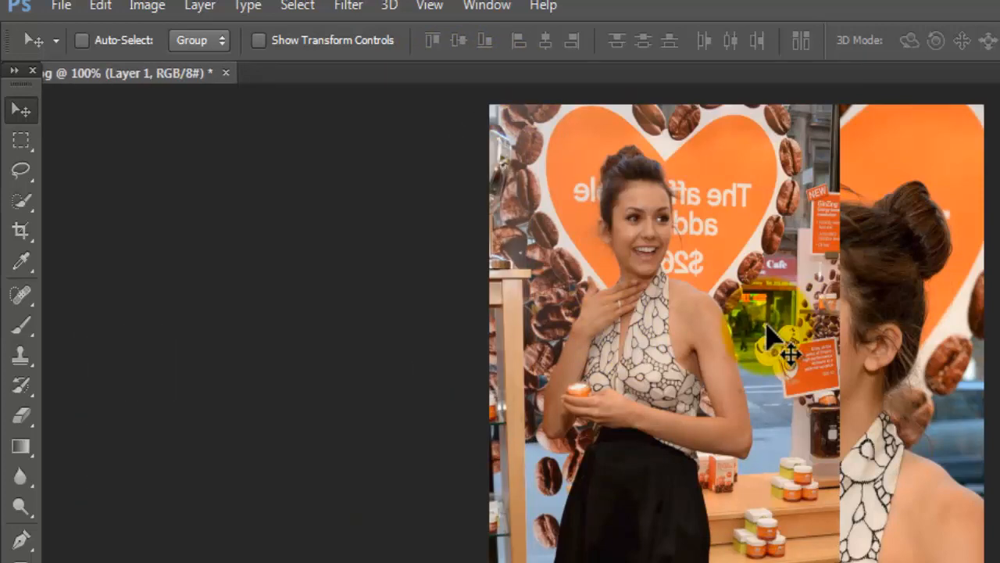
drag(770, 335, 712, 354)
drag(328, 247, 328, 247)
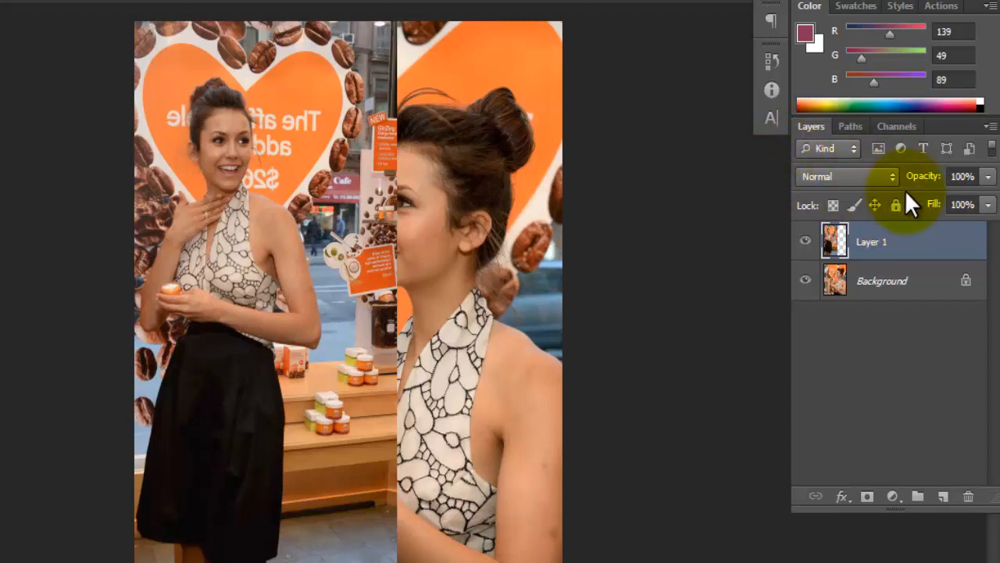
- Preview blend modes from Dissolve to Hue on Layer 1 and return it to Normal
click(828, 176)
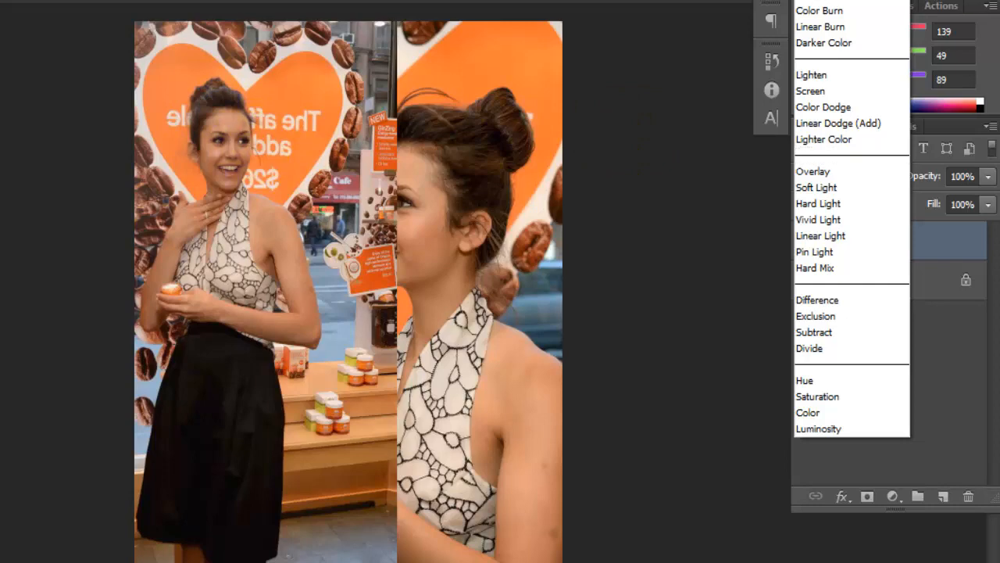
click(812, 0)
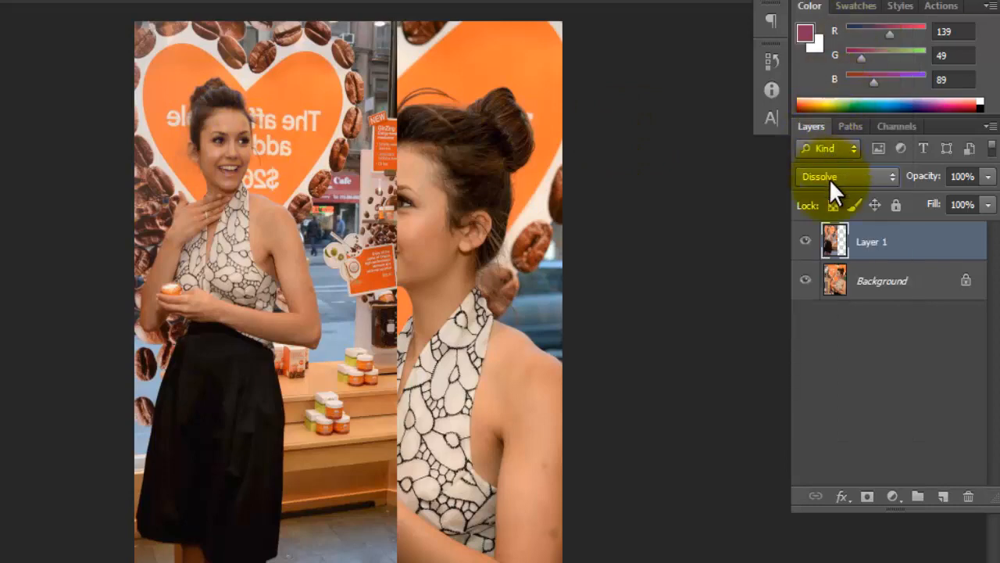
scroll(829, 179, down, 3)
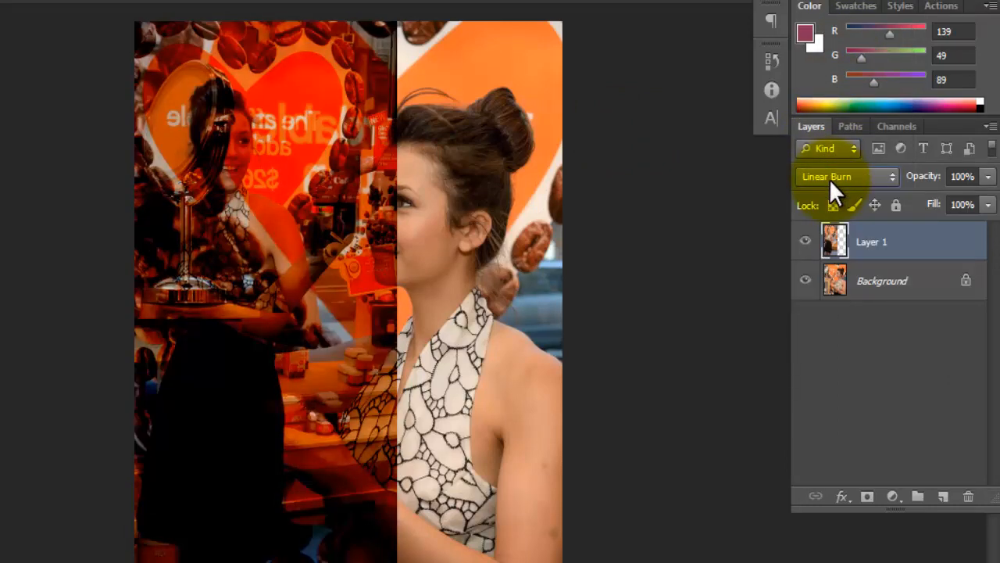
scroll(829, 179, down, 3)
scroll(829, 179, up, 1)
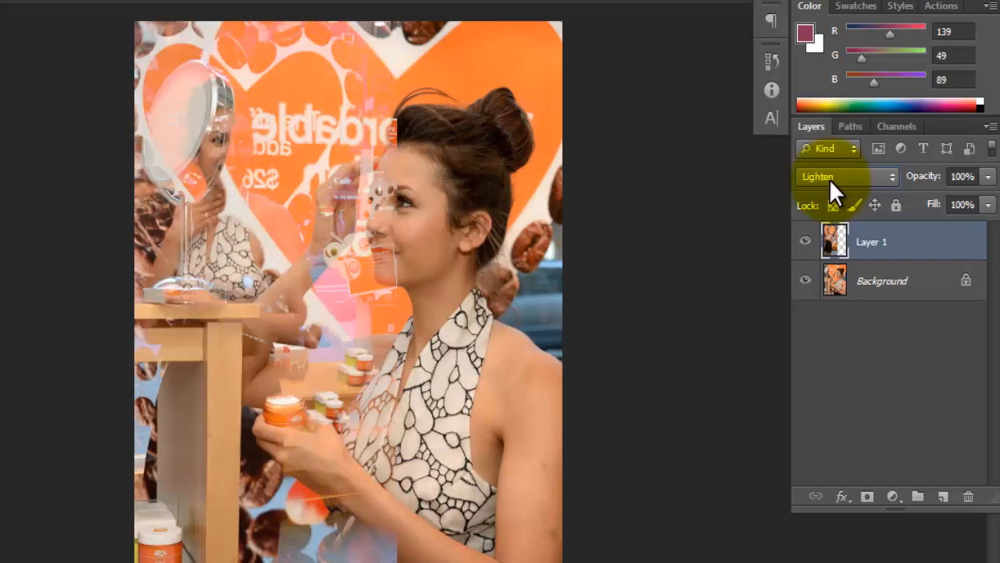
scroll(829, 179, down, 6)
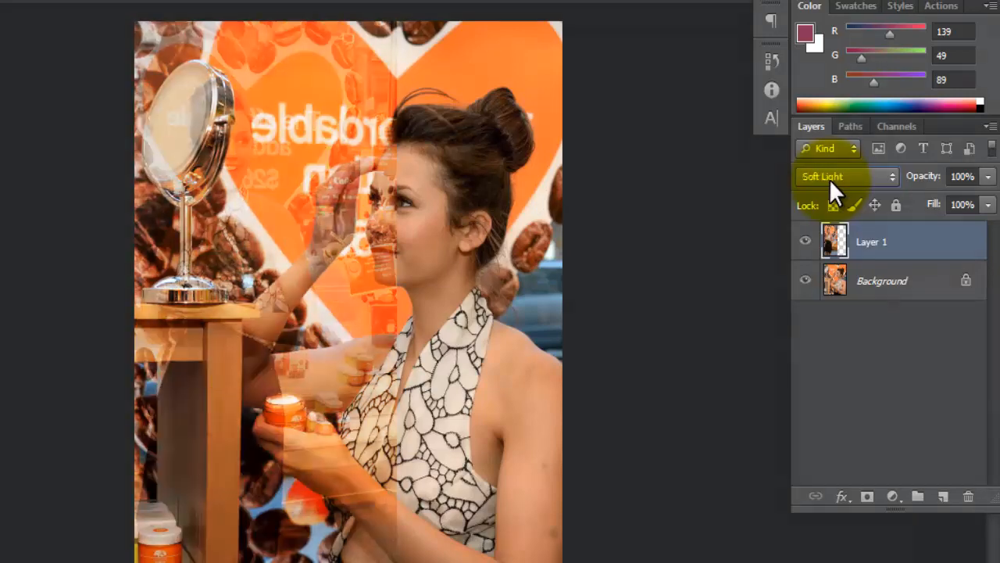
scroll(829, 179, down, 5)
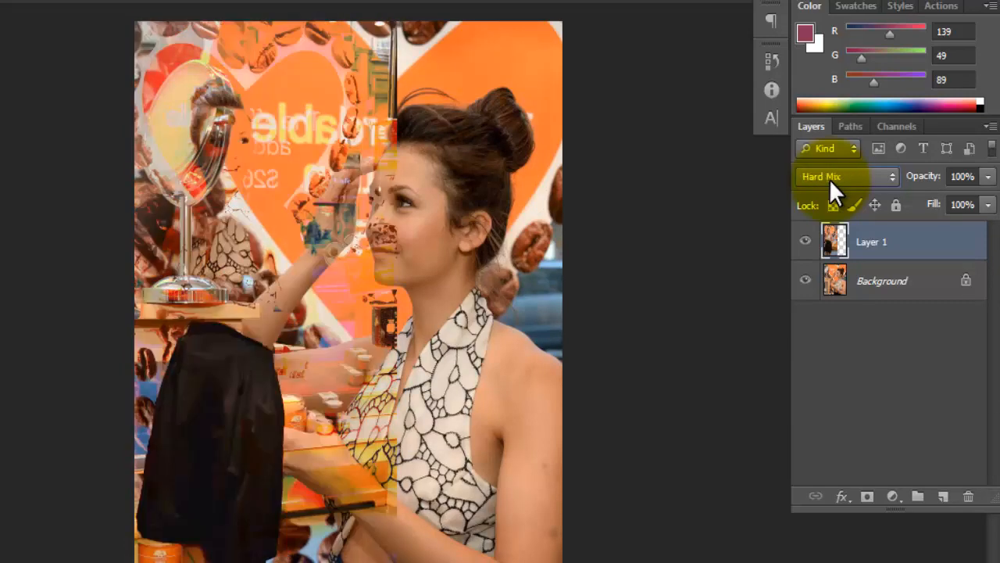
scroll(829, 179, down, 5)
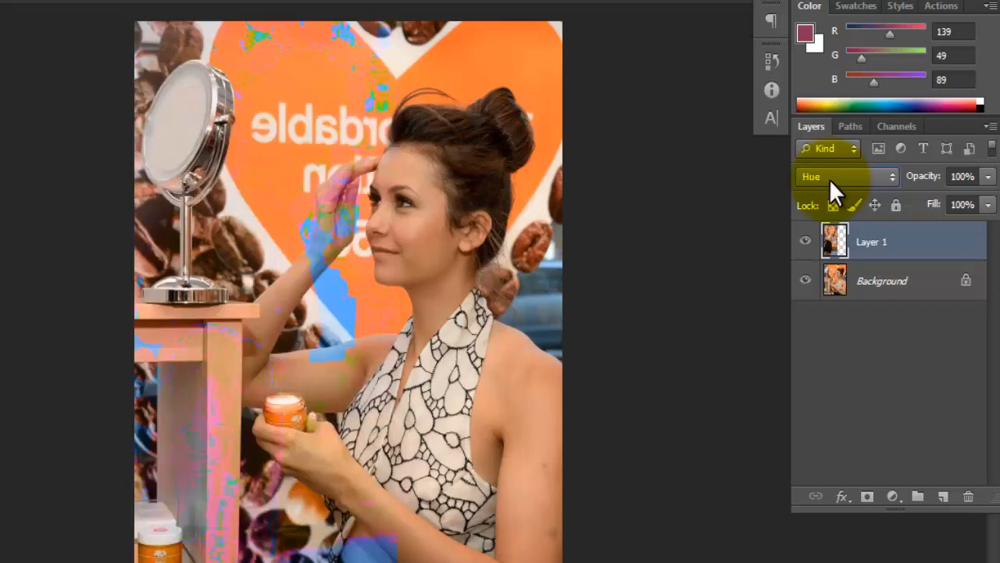
scroll(829, 179, up, 20)
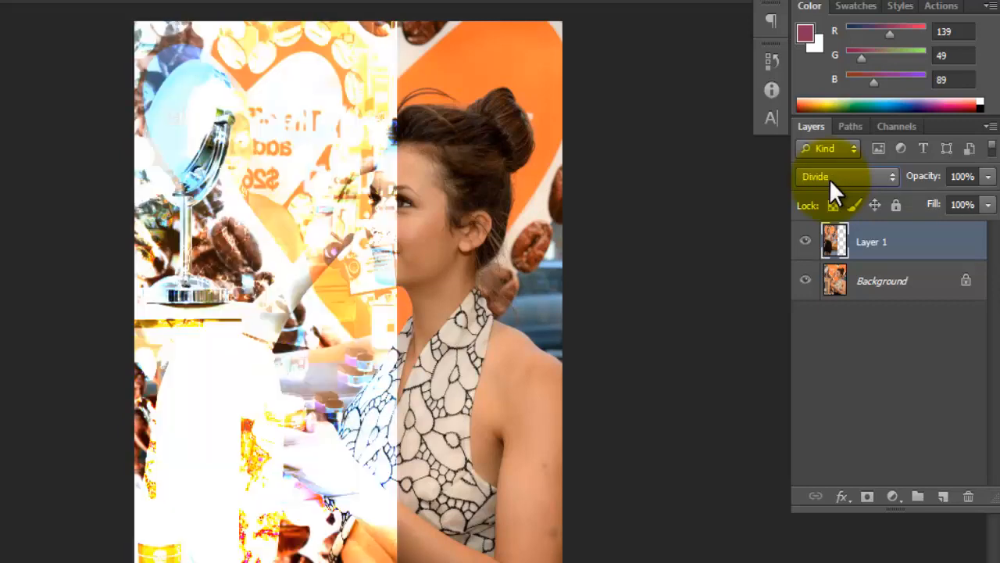
scroll(830, 180, up, 5)
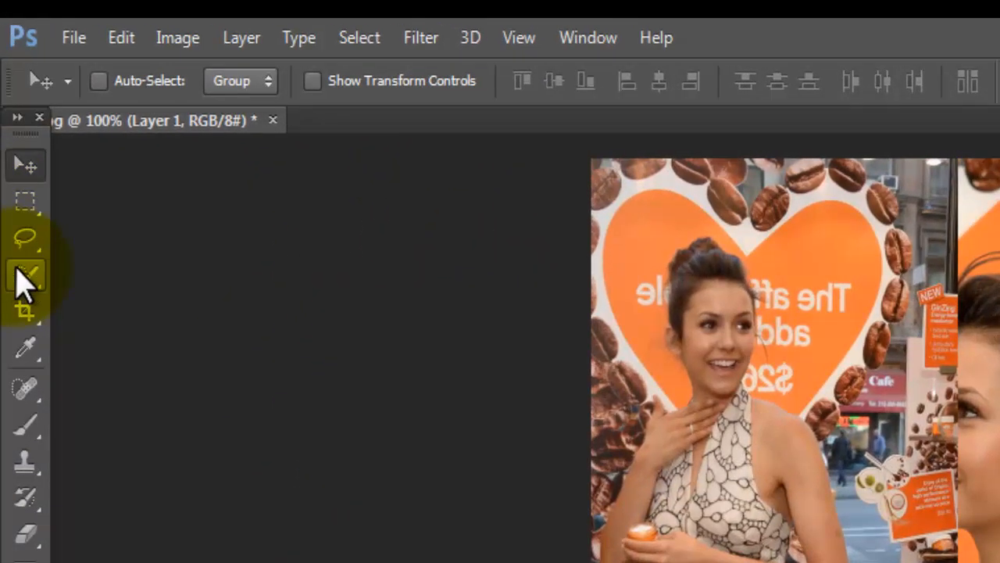
- Quick-select the background right of the standing woman on Layer 1, delete it and deselect
click(25, 277)
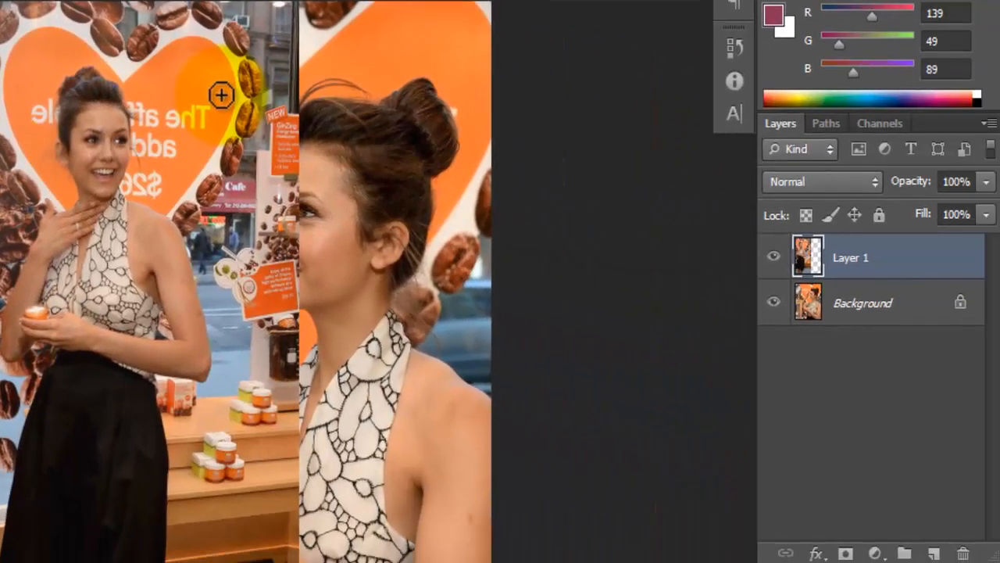
click(757, 243)
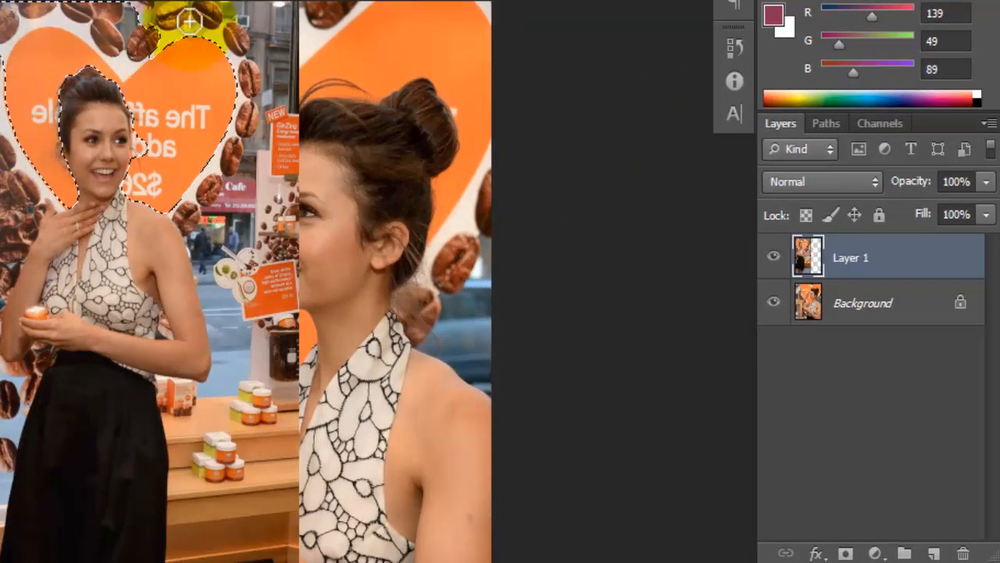
mouse_move(192, 6)
mouse_down()
mouse_move(268, 84)
mouse_move(274, 182)
mouse_move(238, 334)
mouse_move(225, 213)
mouse_move(226, 281)
mouse_move(212, 272)
mouse_move(276, 383)
mouse_move(244, 553)
mouse_move(260, 556)
mouse_move(242, 436)
mouse_move(232, 421)
mouse_move(224, 436)
mouse_move(176, 418)
mouse_up()
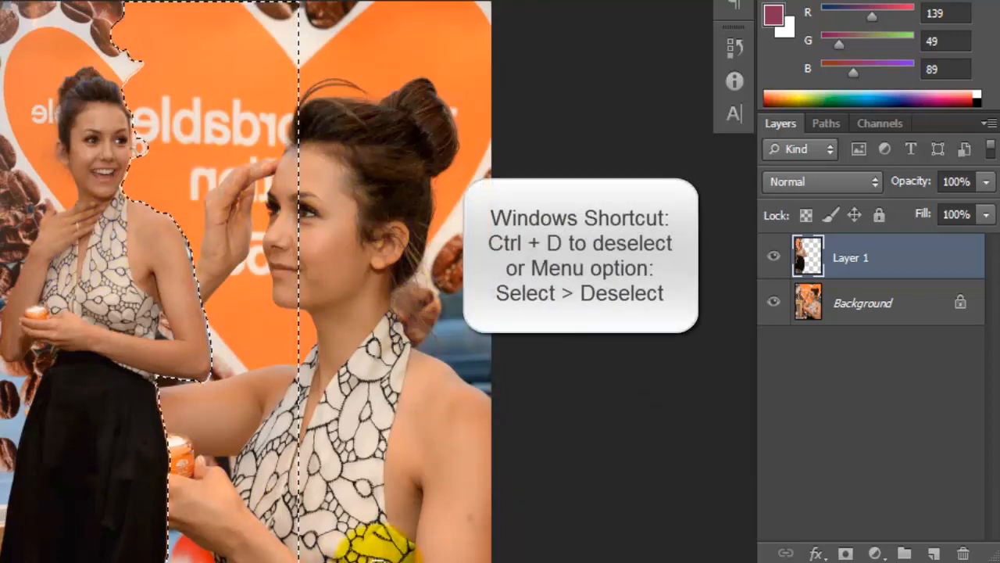
key(ctrl+d)
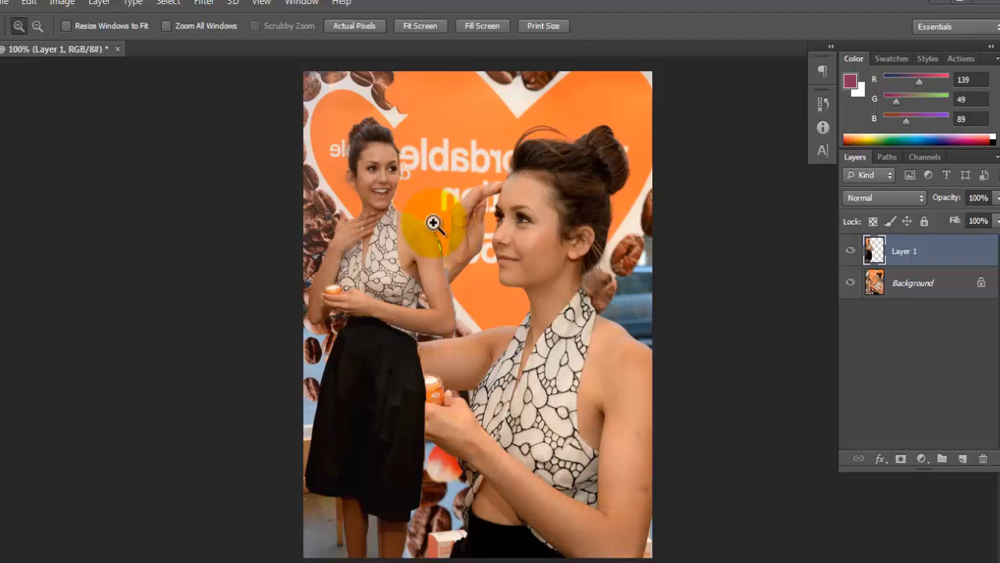
- Set up the Eraser with a smaller soft brush at 0% hardness for cleaning up the cutout edges at 300% zoom
click(193, 198)
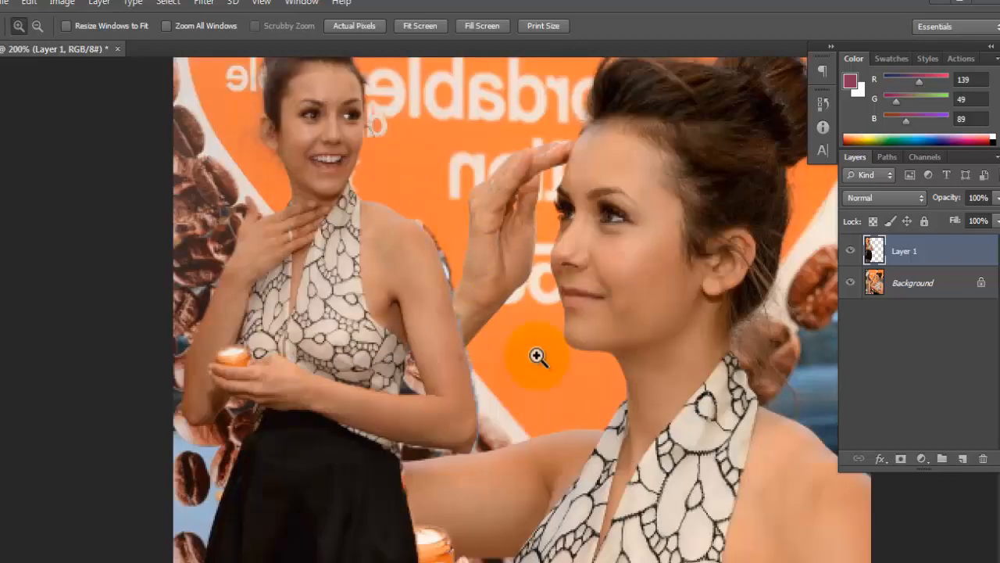
click(567, 411)
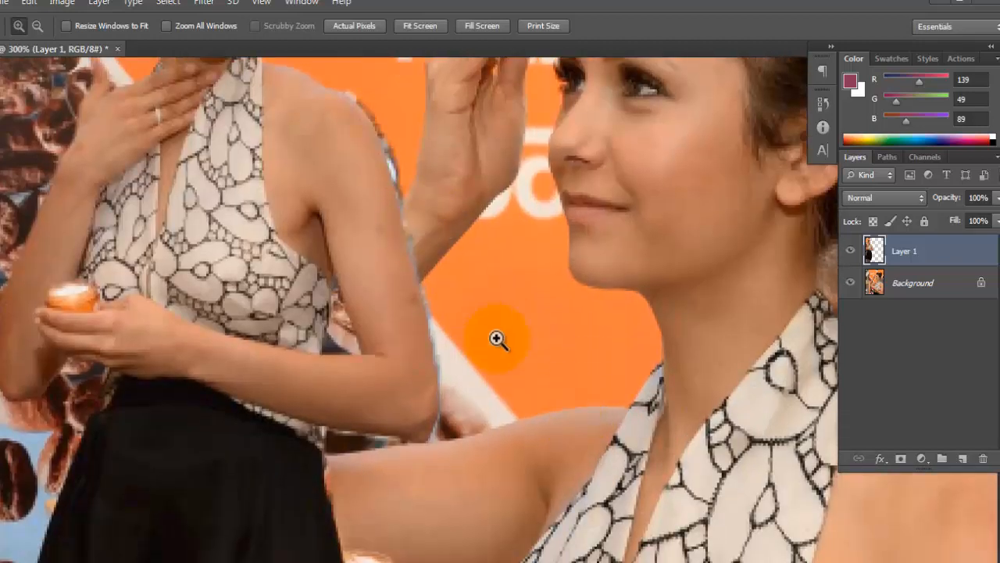
scroll(495, 339, up, 6)
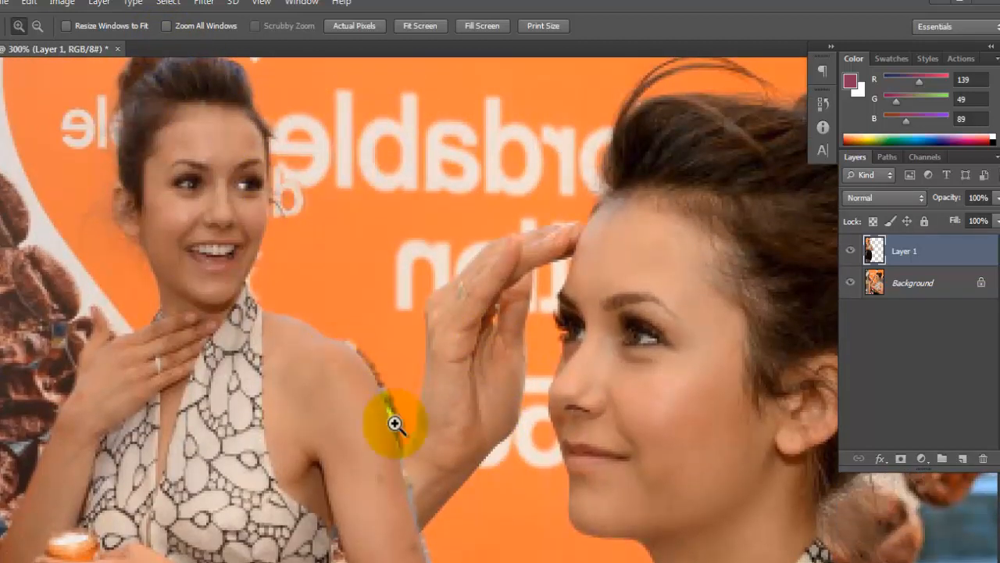
scroll(378, 416, up, 3)
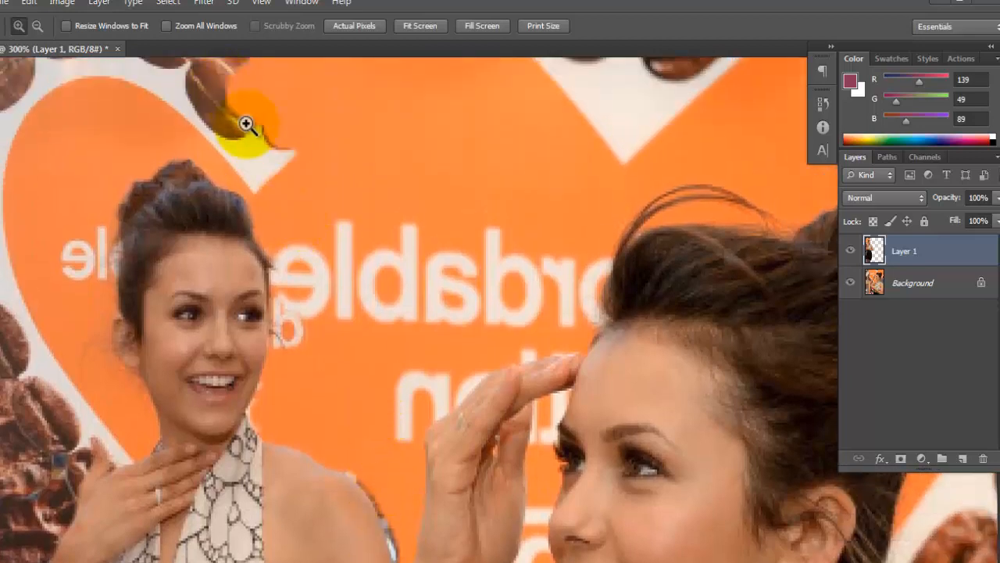
scroll(231, 118, up, 1)
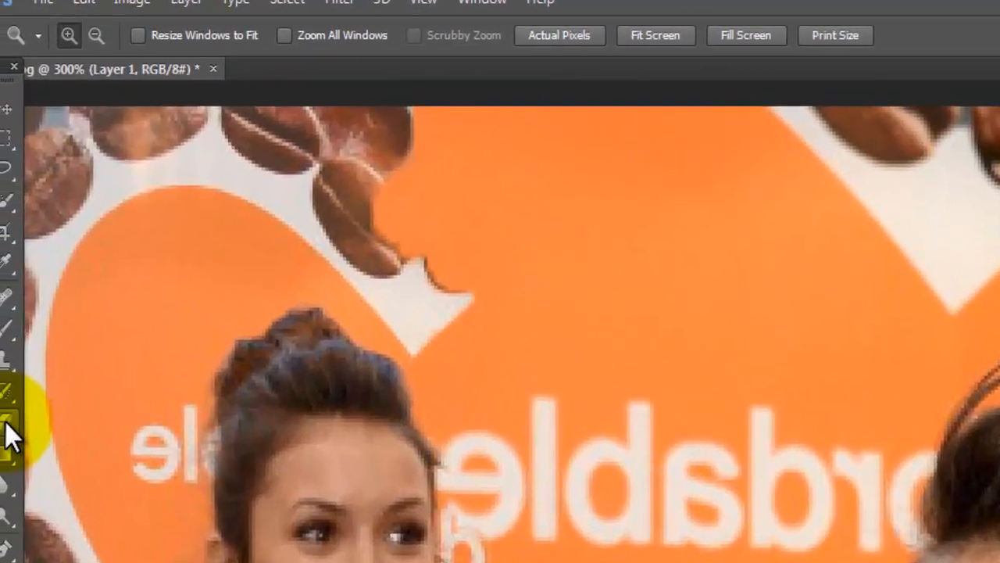
click(42, 489)
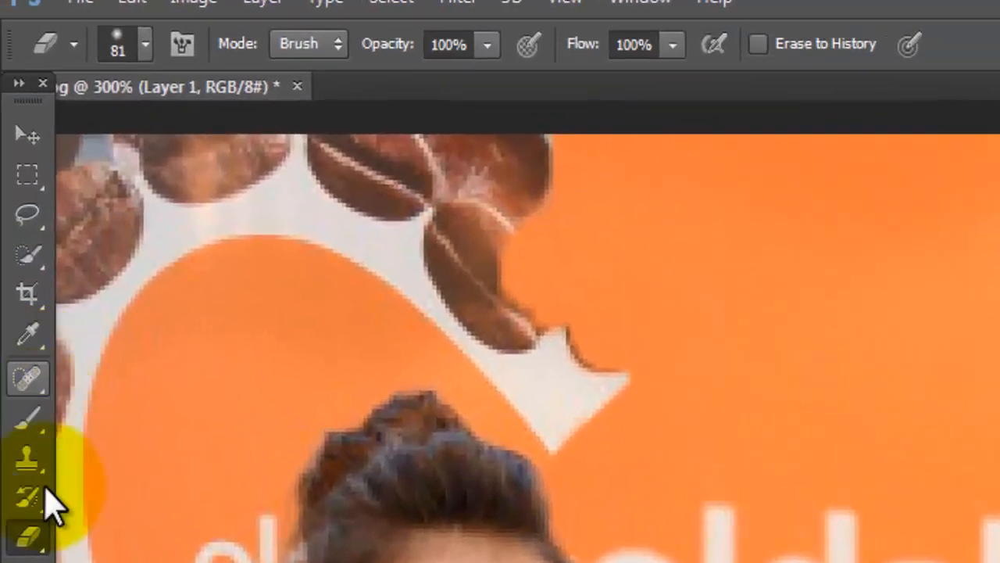
click(146, 47)
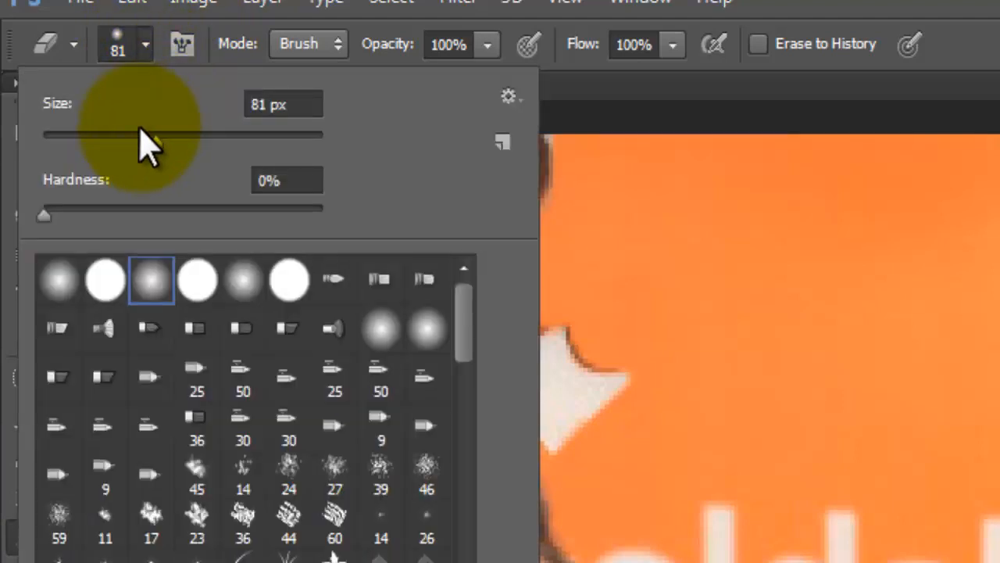
drag(127, 156, 103, 152)
click(647, 340)
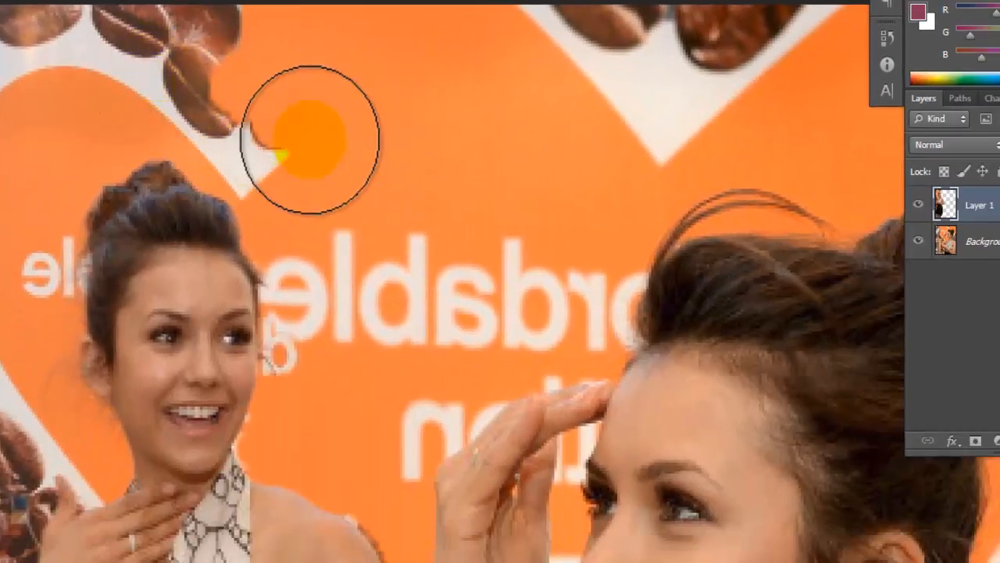
- Try erasing the leftover coffee bean edge above the standing woman's head on Layer 1, and undo the erasing
drag(545, 312, 520, 321)
mouse_move(276, 153)
mouse_down()
mouse_move(258, 157)
mouse_move(271, 172)
mouse_move(224, 122)
mouse_move(259, 130)
mouse_up()
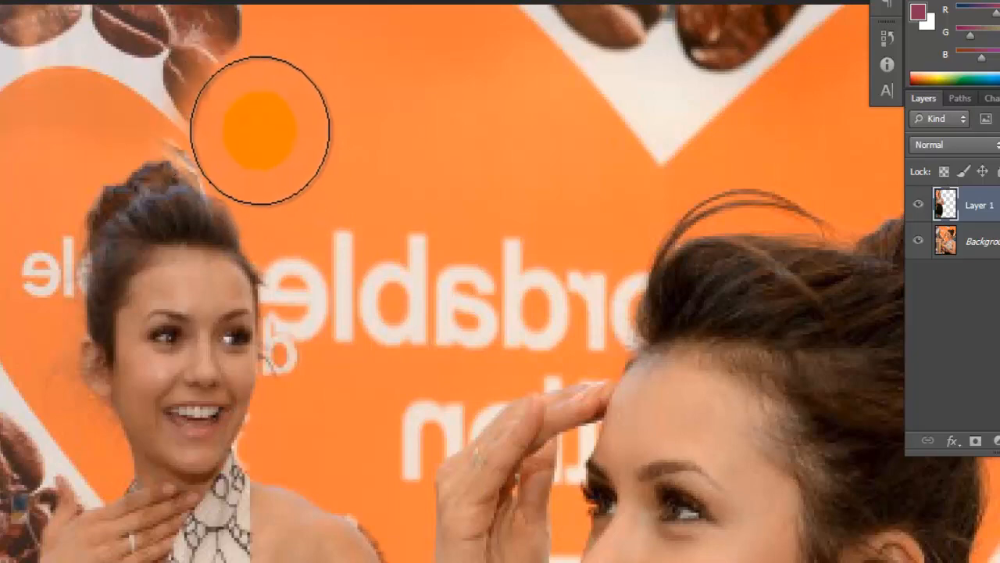
click(17, 1)
click(51, 1)
scroll(317, 117, up, 1)
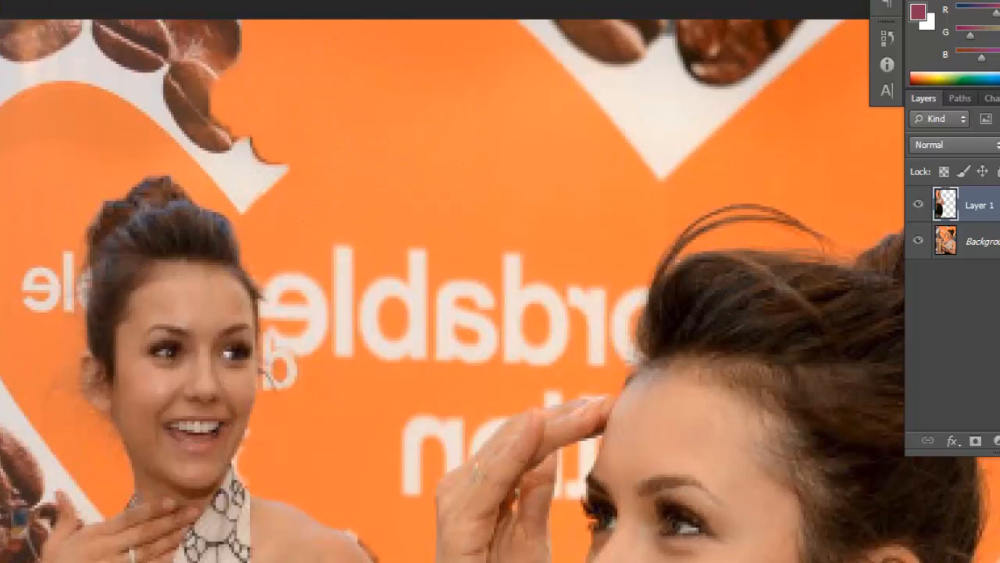
- Lasso the leftover coffee bean and white tip above the standing woman's head on Layer 1, delete it and deselect
mouse_move(226, 83)
mouse_down()
mouse_move(191, 101)
mouse_move(180, 155)
mouse_move(208, 197)
mouse_move(281, 220)
mouse_move(310, 160)
mouse_move(286, 114)
mouse_move(205, 78)
mouse_move(170, 125)
mouse_move(181, 166)
mouse_up()
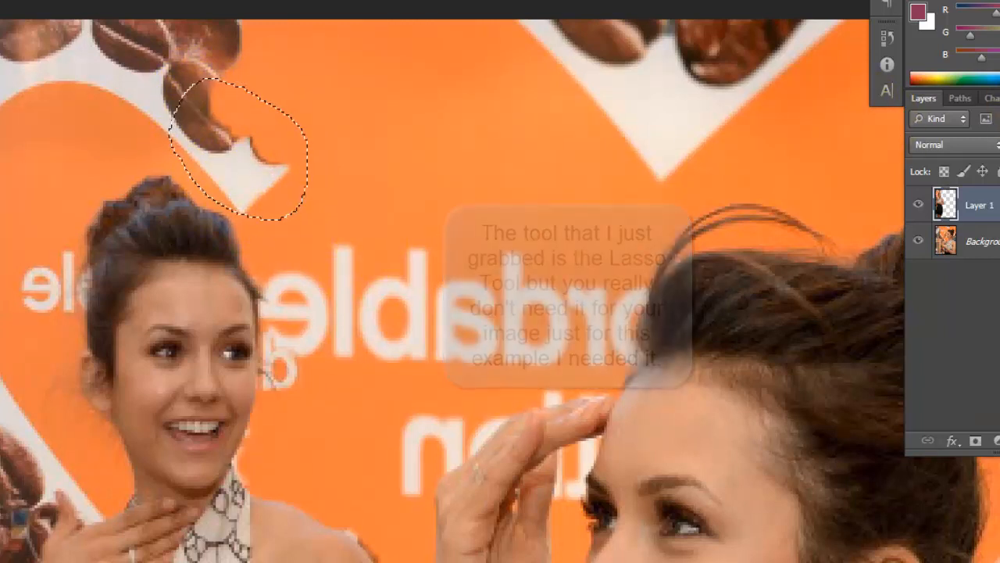
key(Delete)
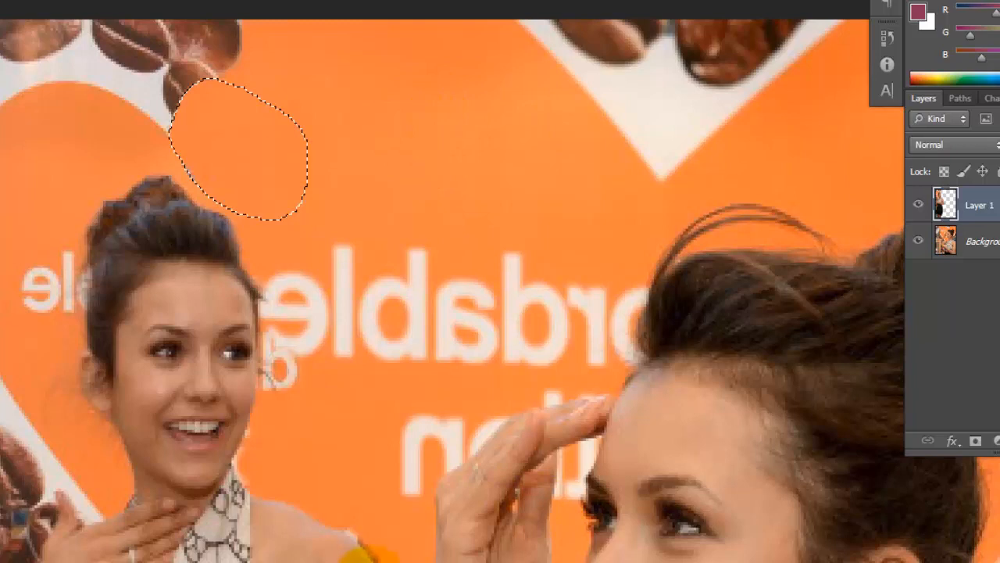
key(ctrl+d)
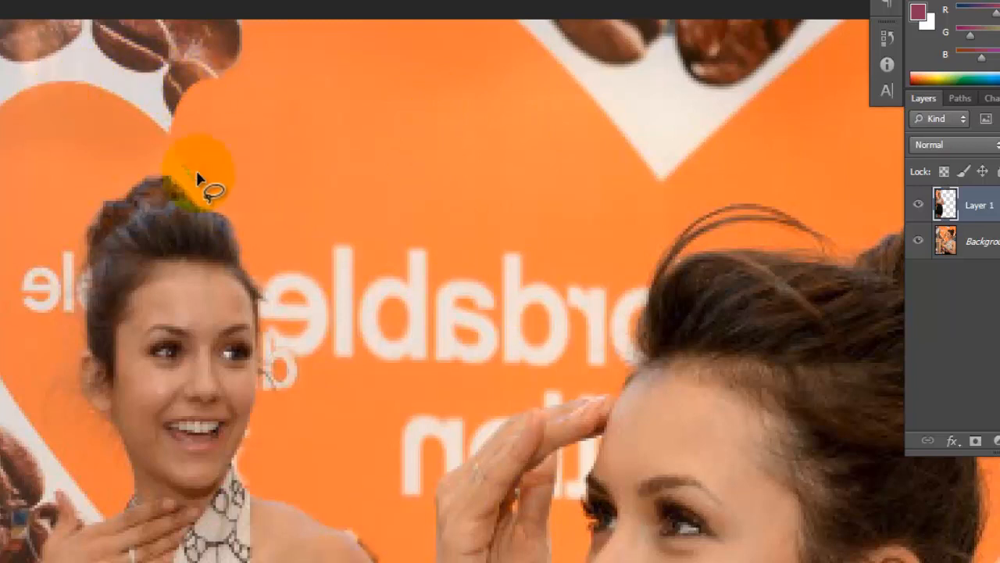
- Lasso the remaining fringe beside the standing woman's hair bun, delete it from Layer 1 and deselect
mouse_move(180, 139)
mouse_down()
mouse_move(169, 172)
mouse_move(208, 211)
mouse_move(253, 227)
mouse_move(174, 146)
mouse_up()
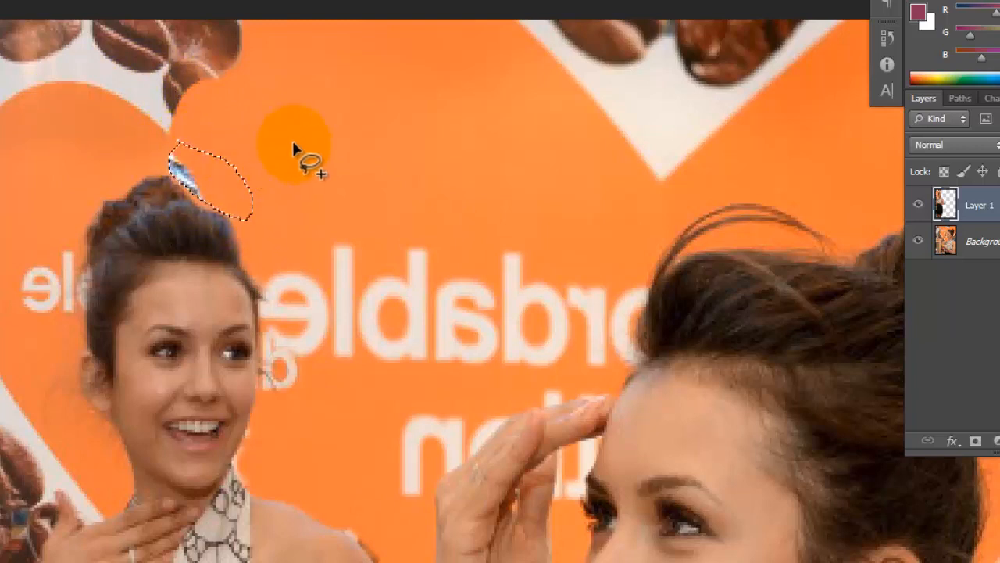
click(15, 2)
click(117, 2)
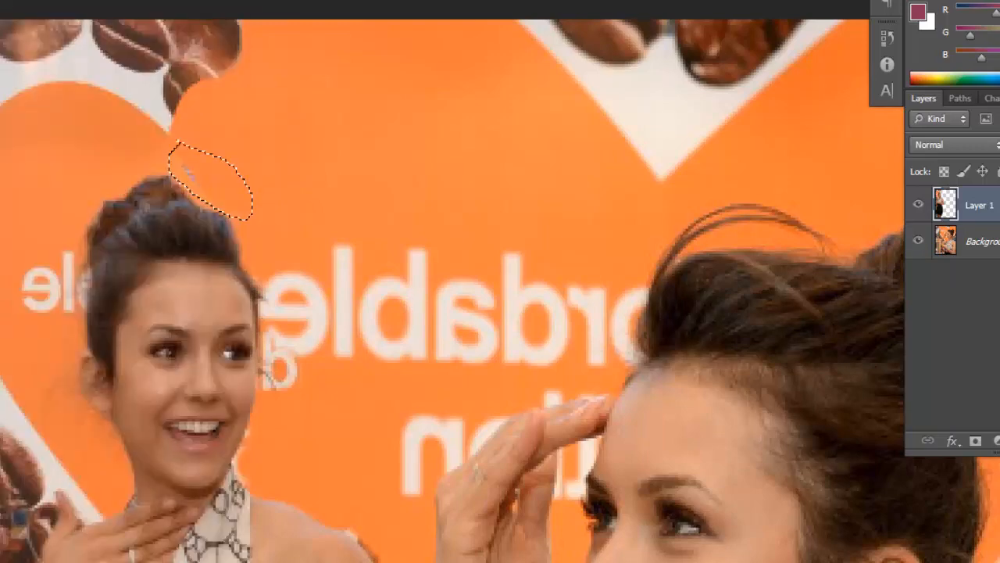
click(15, 1)
click(117, 1)
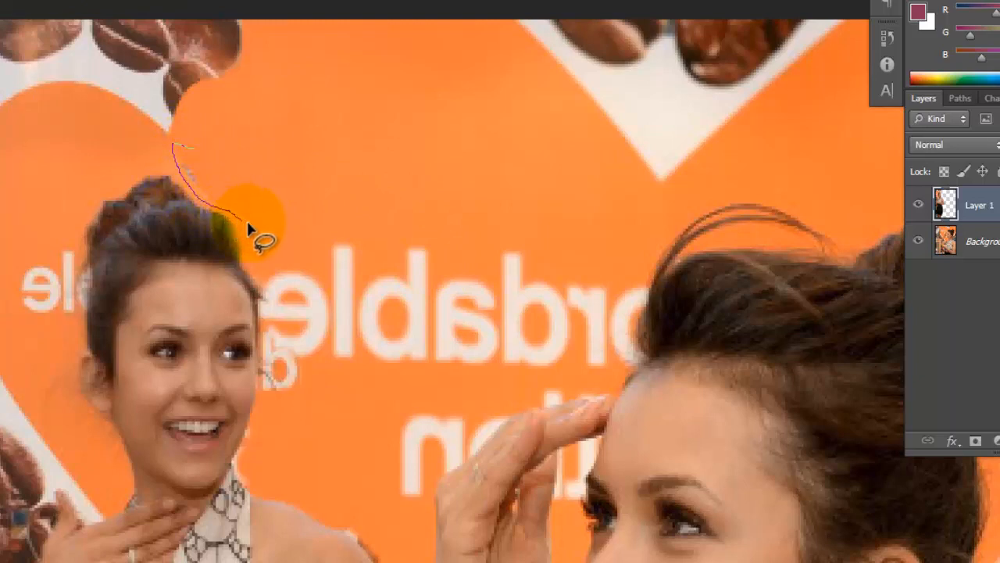
- Lasso the specks left beside the hair bun and set the foreground color to orange sampled from the background
drag(171, 148, 173, 146)
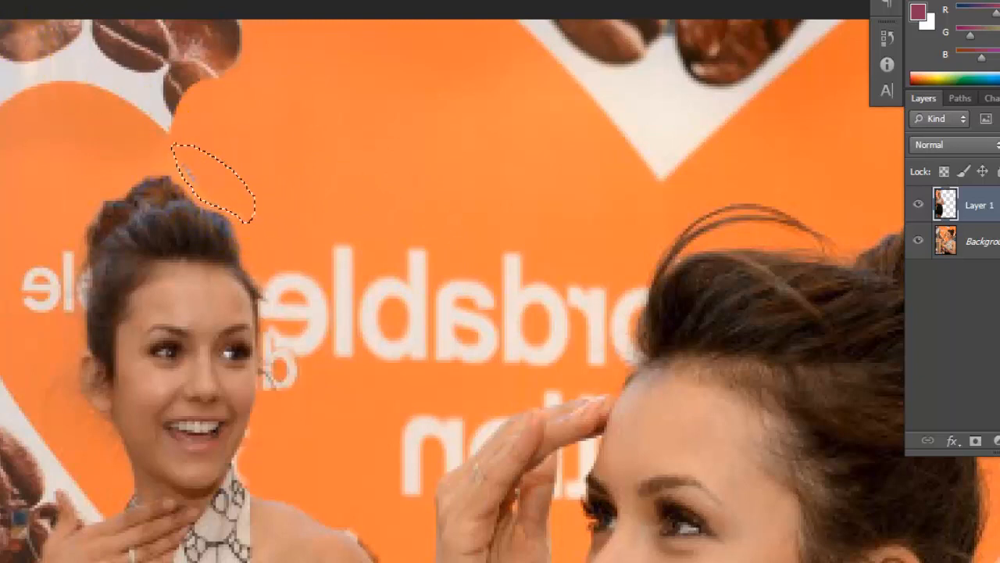
click(926, 23)
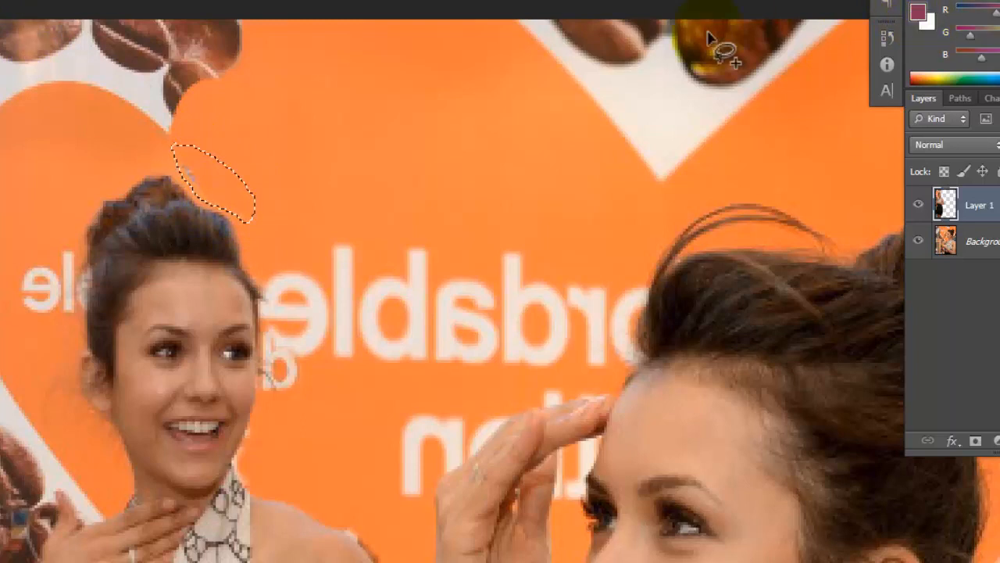
click(918, 12)
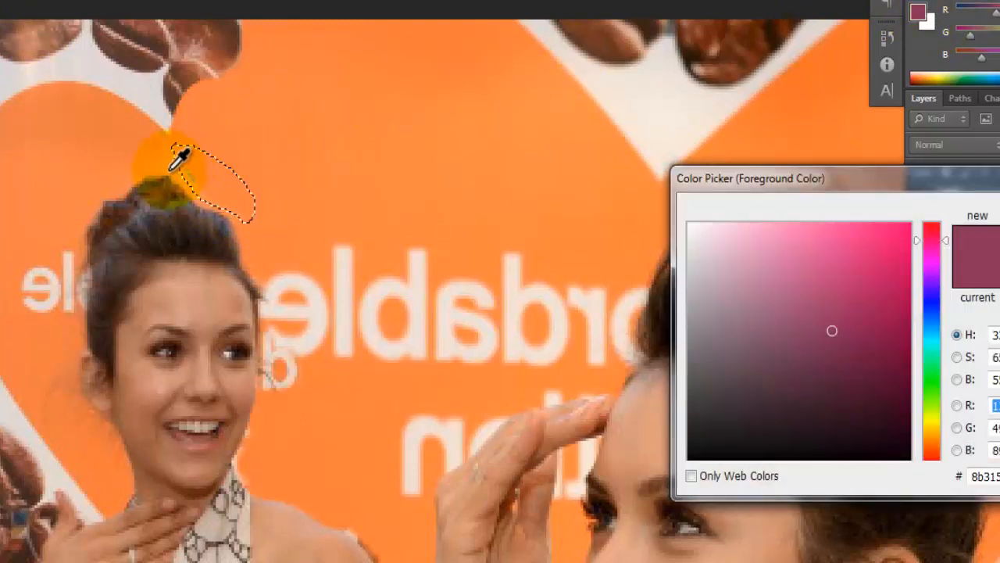
click(607, 130)
click(999, 218)
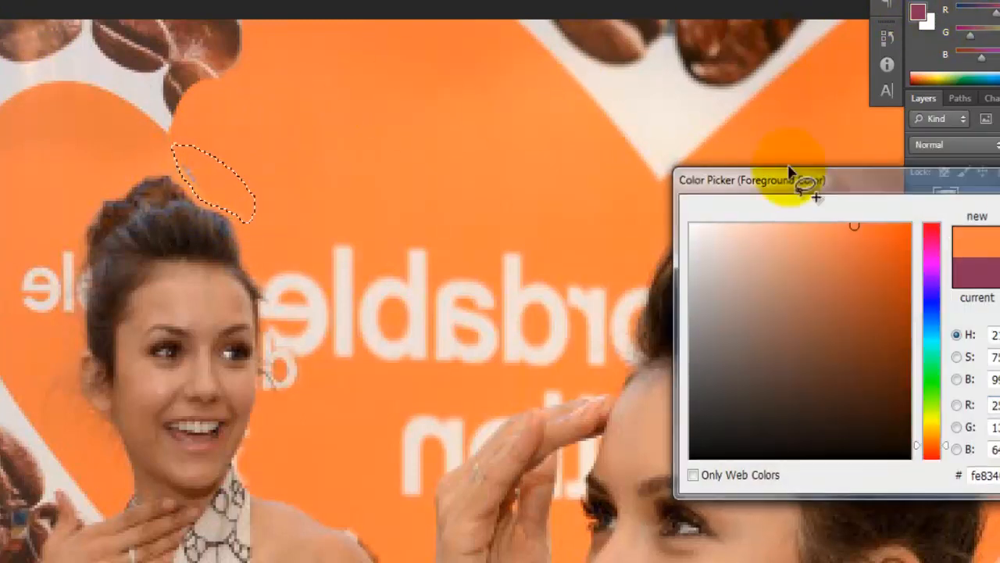
click(1, 176)
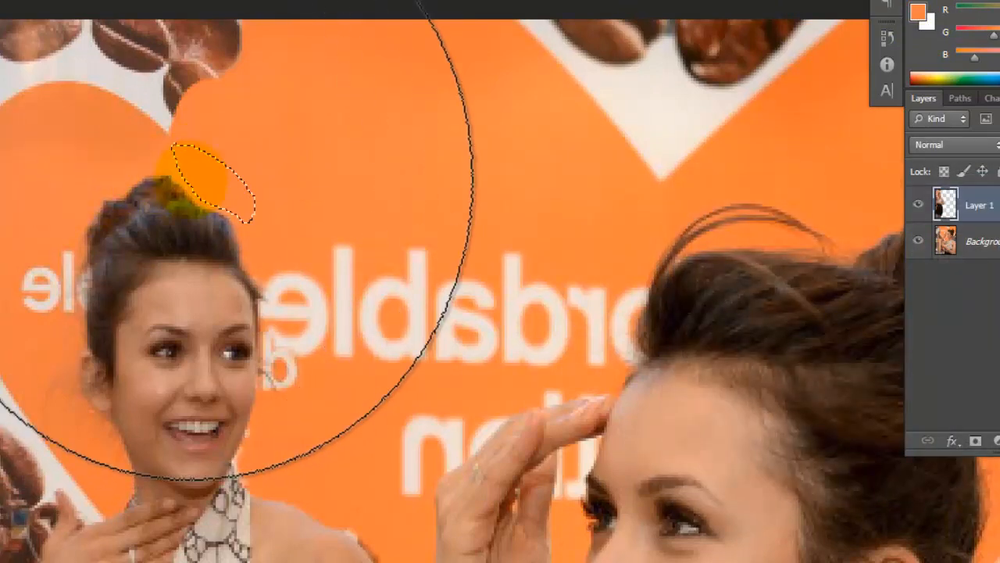
- Paint the lassoed area beside the hair bun with the orange Brush and deselect
click(200, 179)
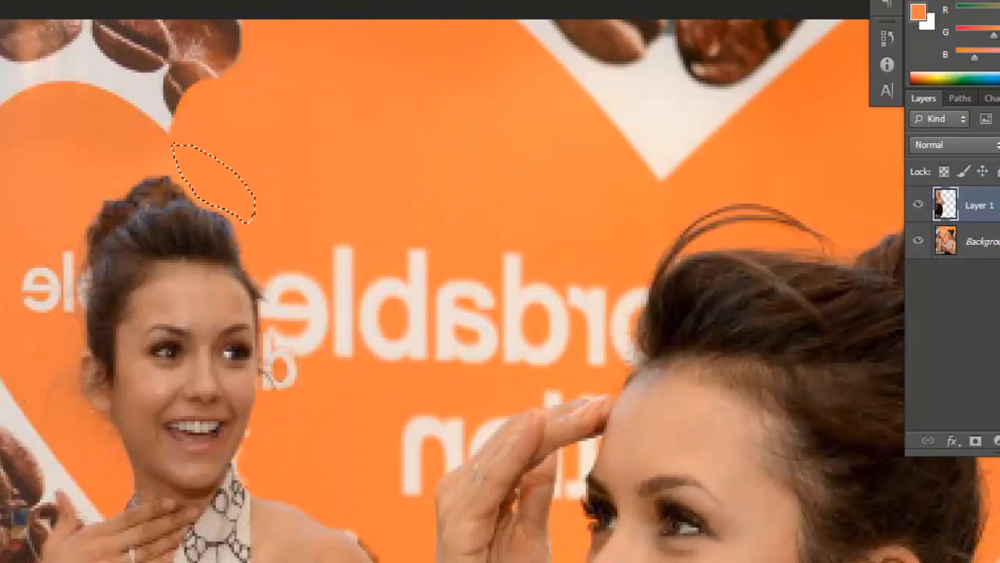
click(15, 0)
key(ctrl+d)
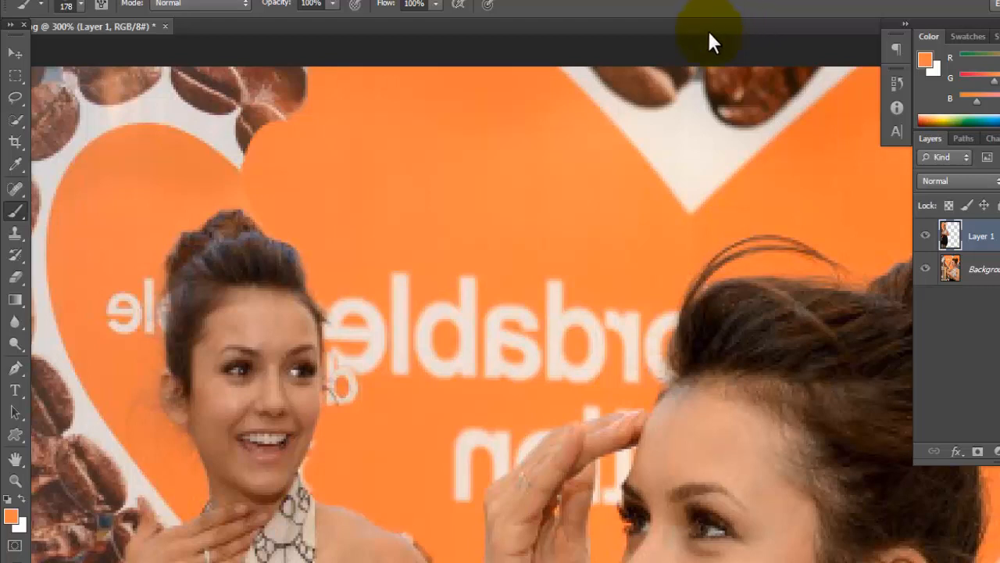
- Set the Eraser to a hard round brush at 4 px size and 100% hardness
scroll(227, 469, down, 4)
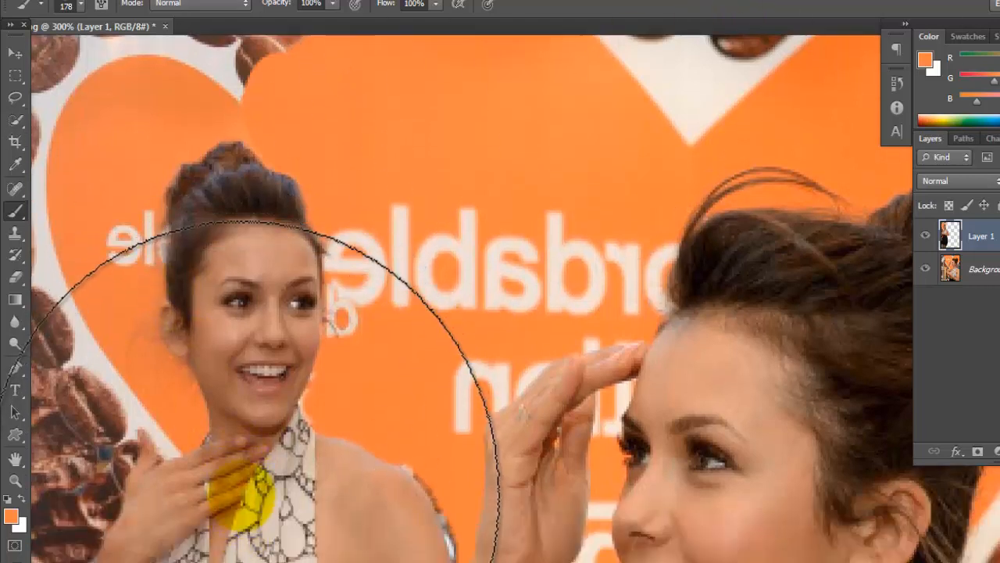
click(14, 274)
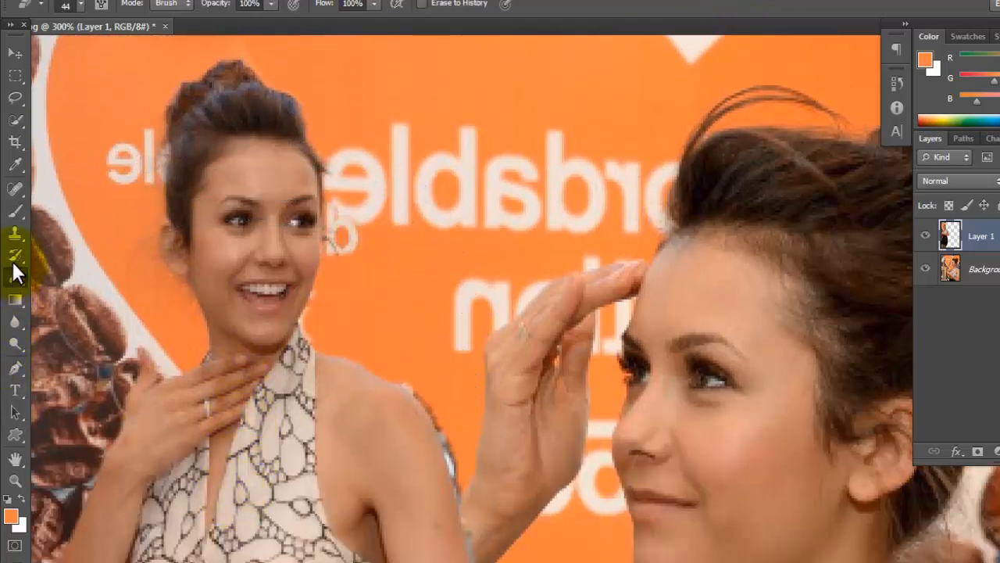
click(76, 5)
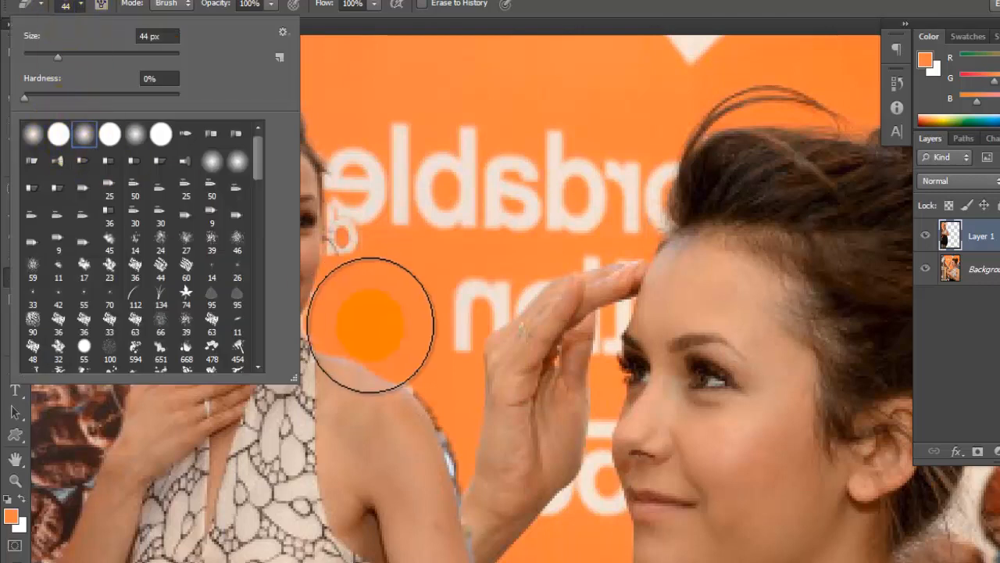
click(58, 134)
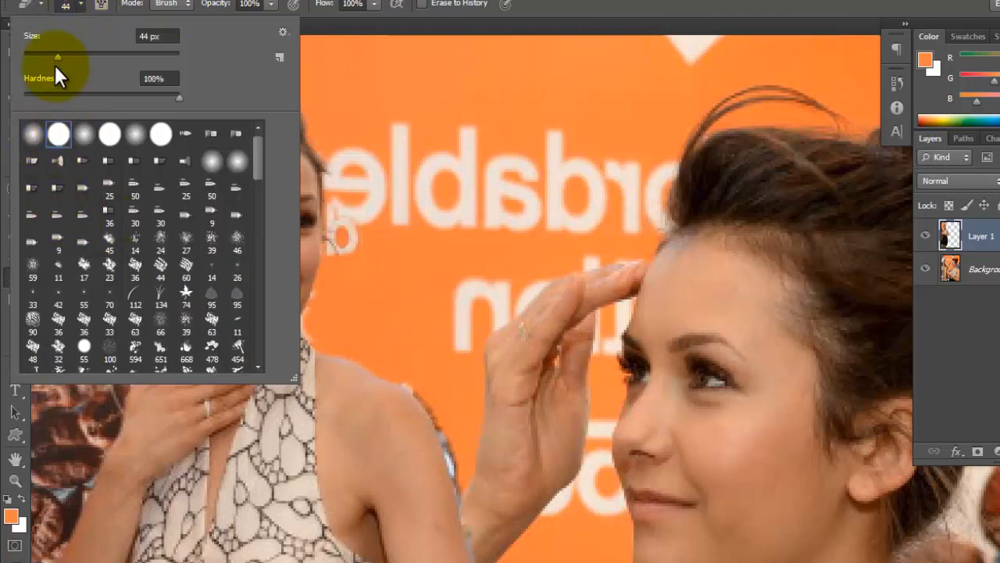
click(32, 51)
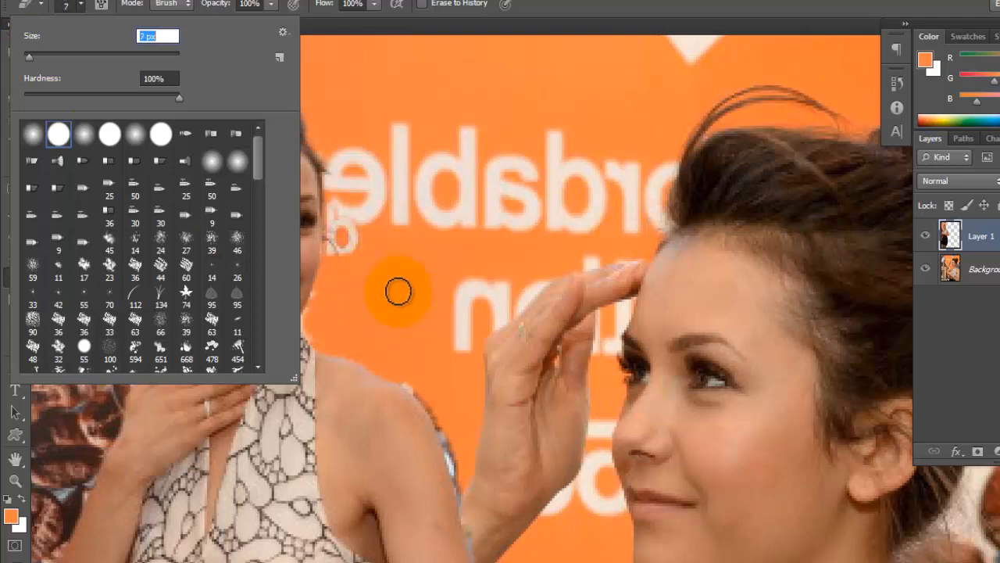
key(Down)
key(Down)
key(Down)
key(Down)
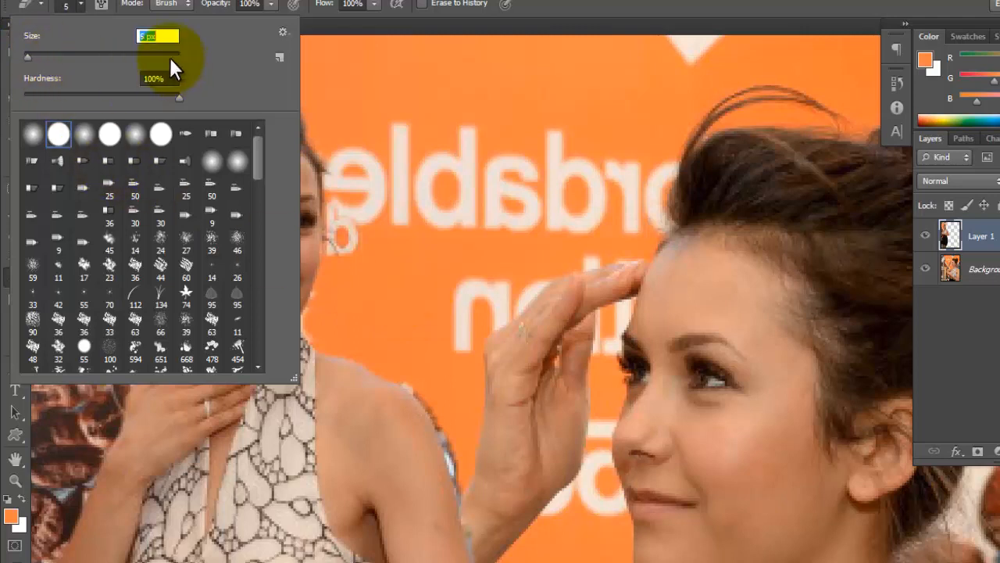
key(Return)
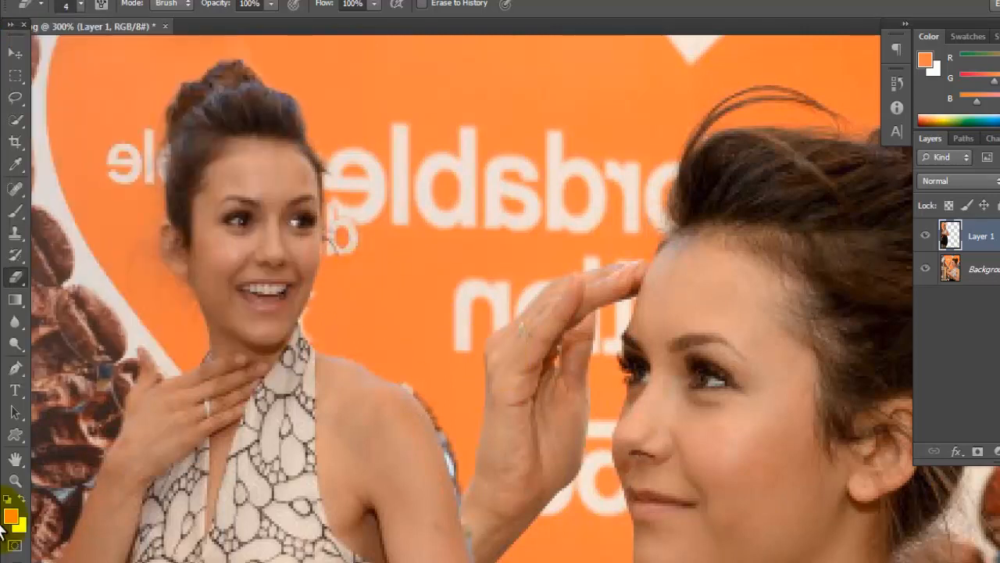
- Erase the leftover edge along the top of the standing woman's shoulder on Layer 1 at 500% zoom
click(15, 479)
click(235, 172)
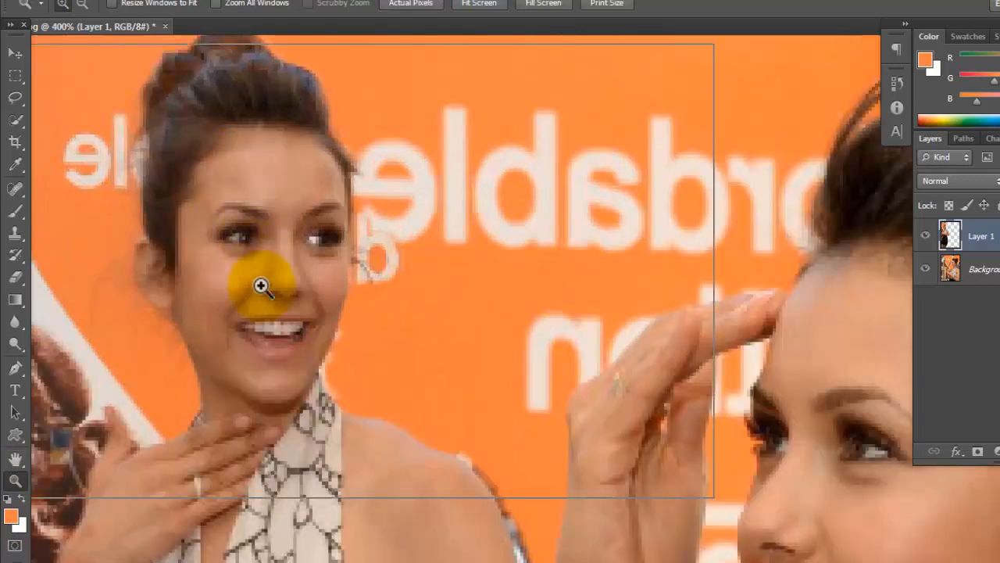
click(261, 283)
click(16, 277)
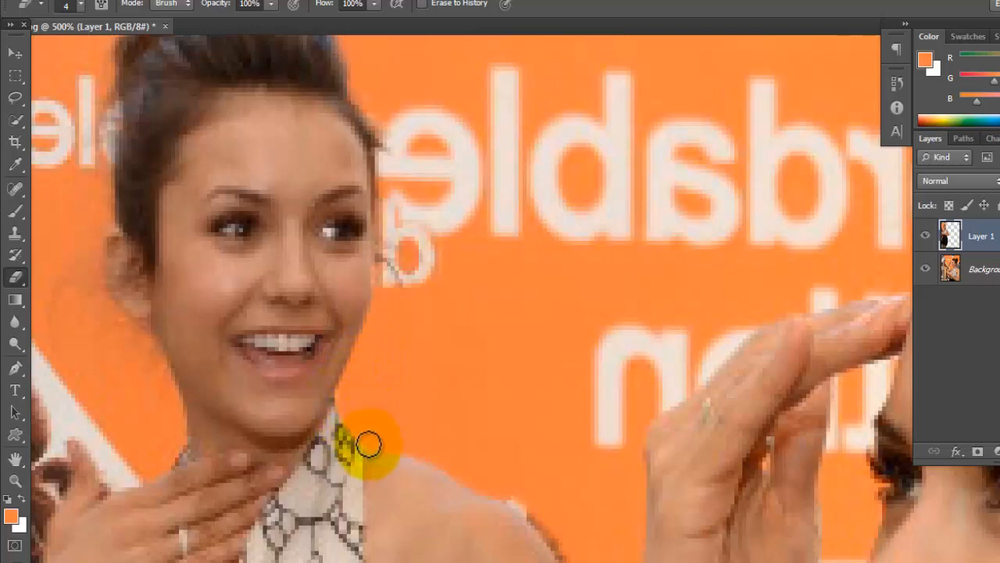
scroll(492, 439, down, 3)
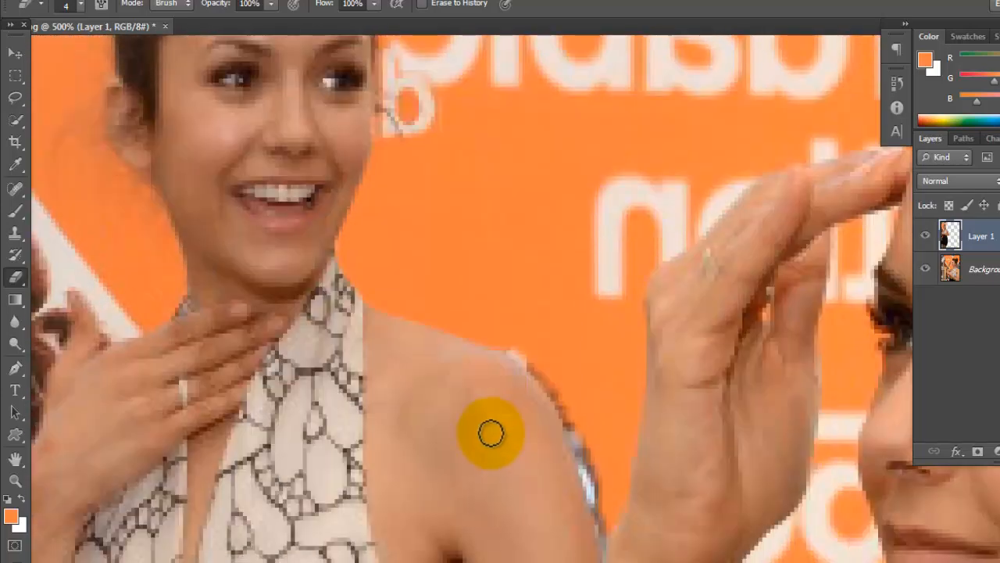
scroll(490, 433, down, 1)
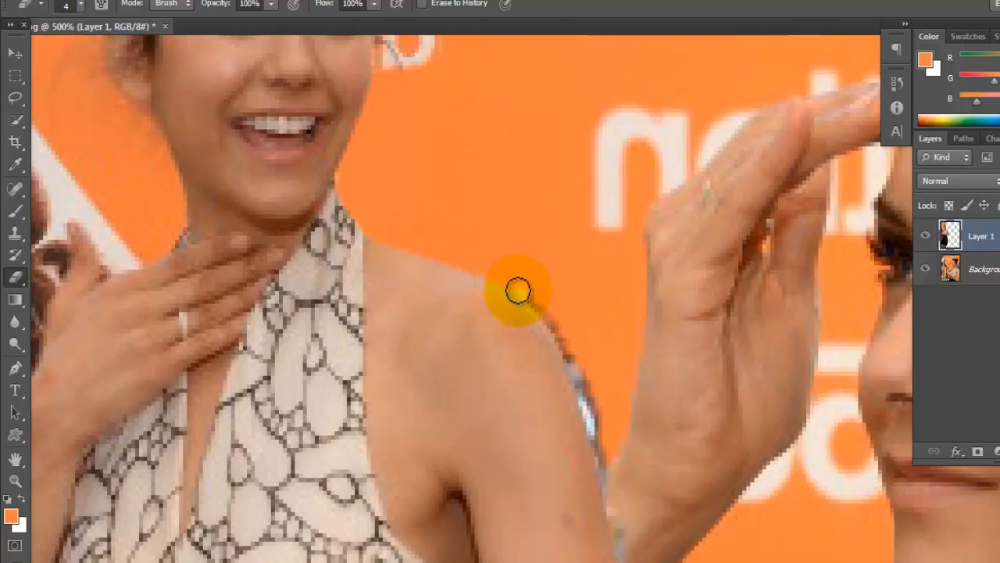
mouse_move(518, 290)
mouse_down()
mouse_move(542, 318)
mouse_move(538, 306)
mouse_up()
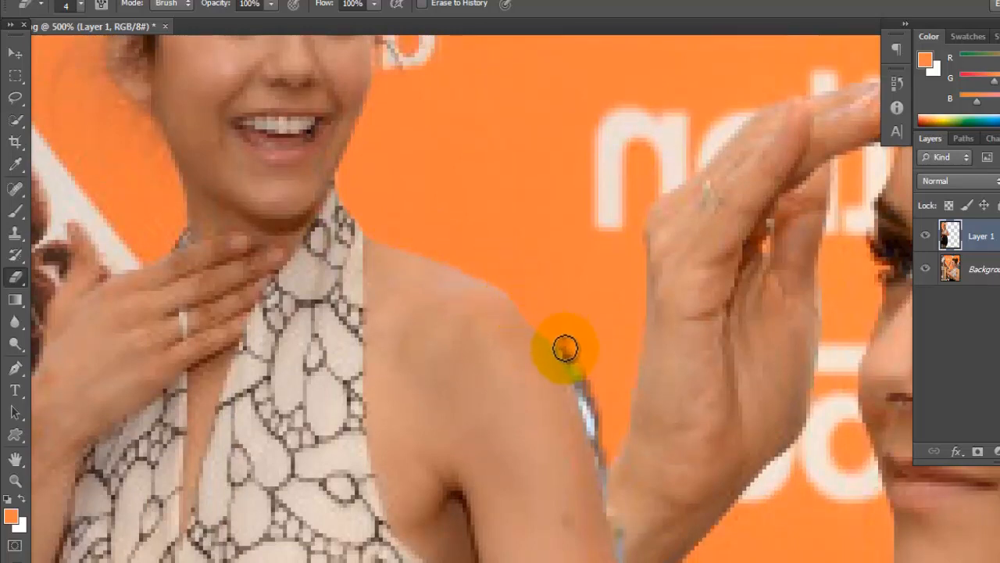
- Erase the bluish fringe along the outer edge of the standing woman's upper arm on Layer 1
scroll(574, 347, down, 1)
scroll(580, 344, down, 1)
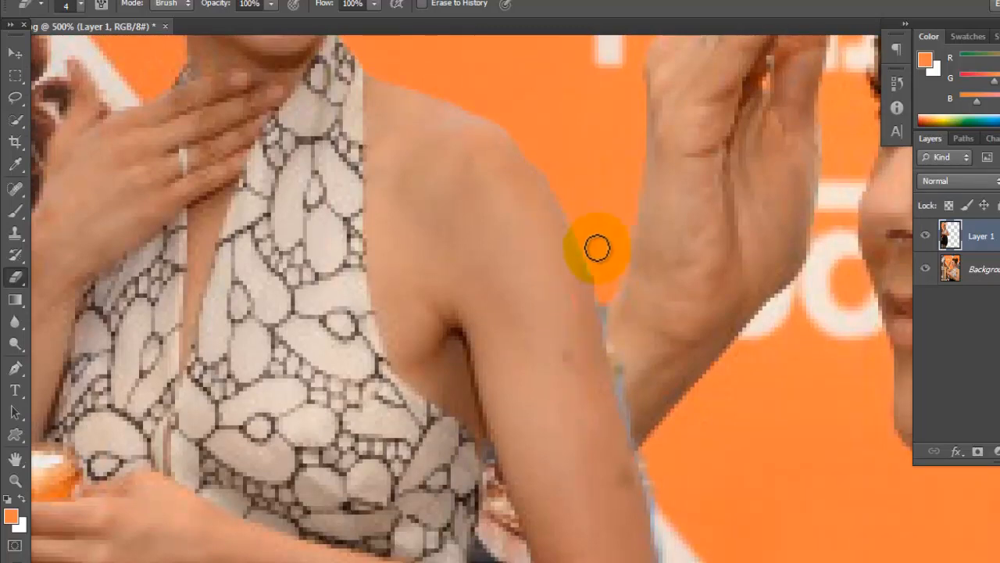
scroll(598, 248, down, 1)
scroll(601, 258, down, 1)
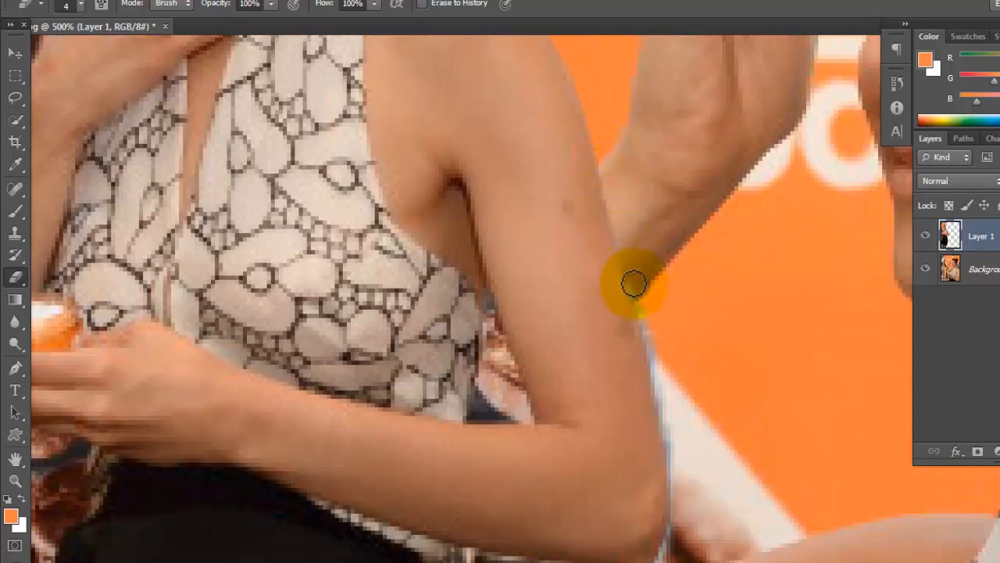
scroll(645, 295, down, 2)
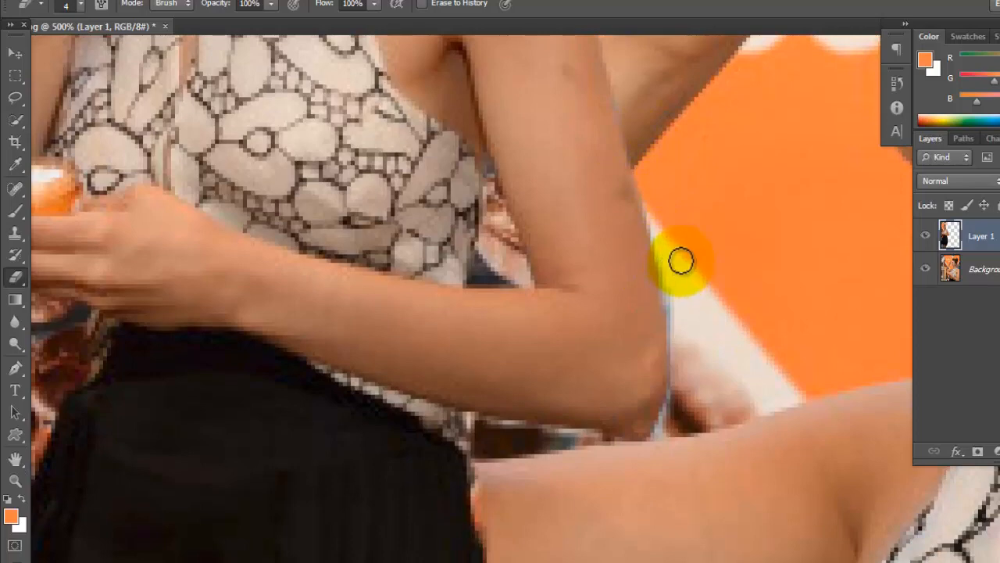
- Erase the fringe around the standing woman's elbow with the same 4 px hard brush
scroll(681, 261, down, 1)
drag(646, 118, 670, 239)
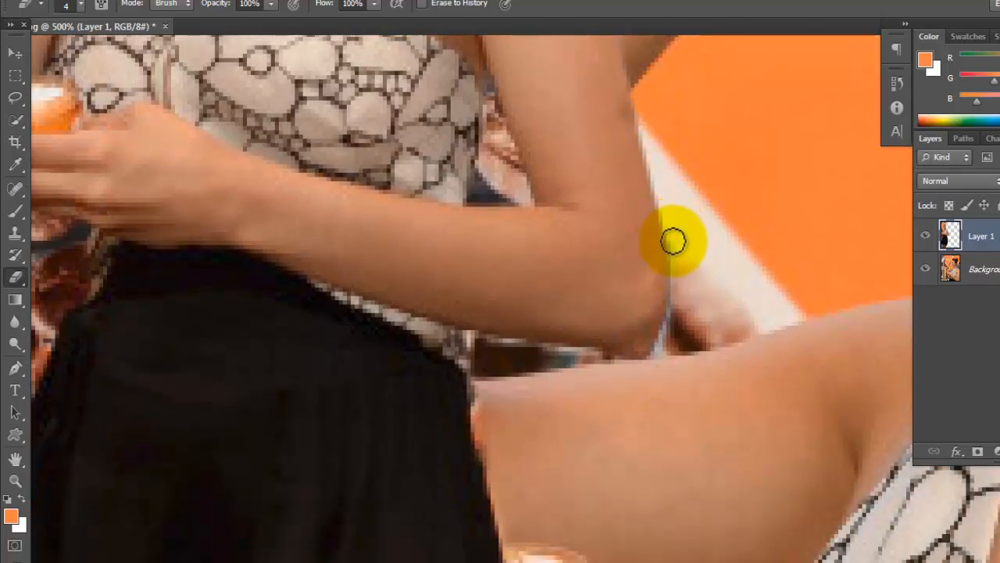
click(78, 7)
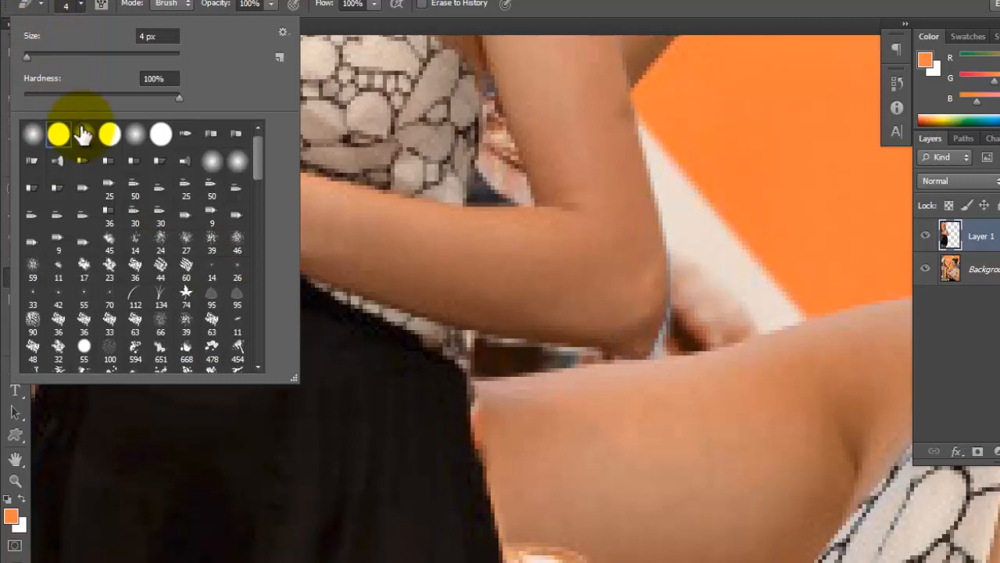
click(730, 170)
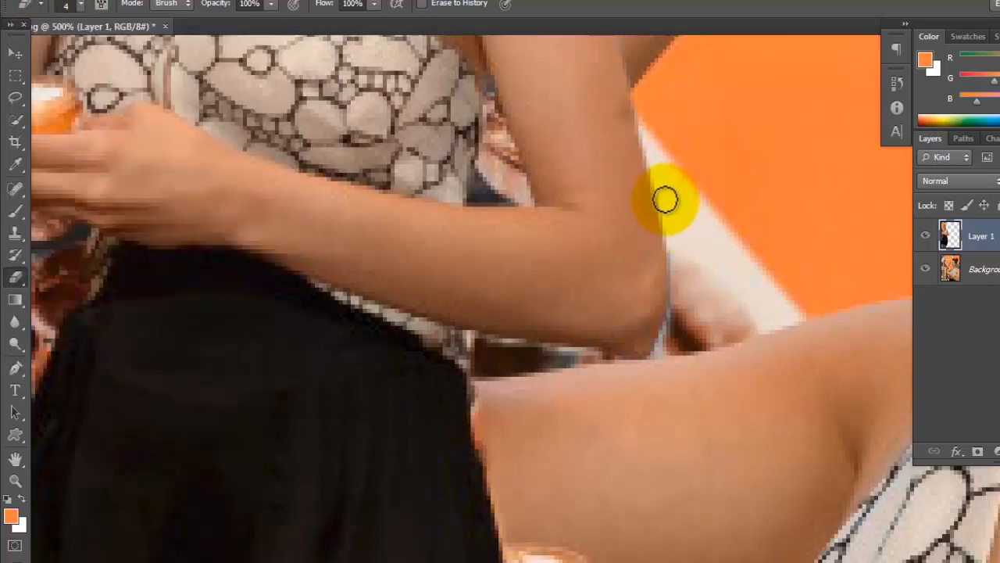
drag(665, 200, 673, 340)
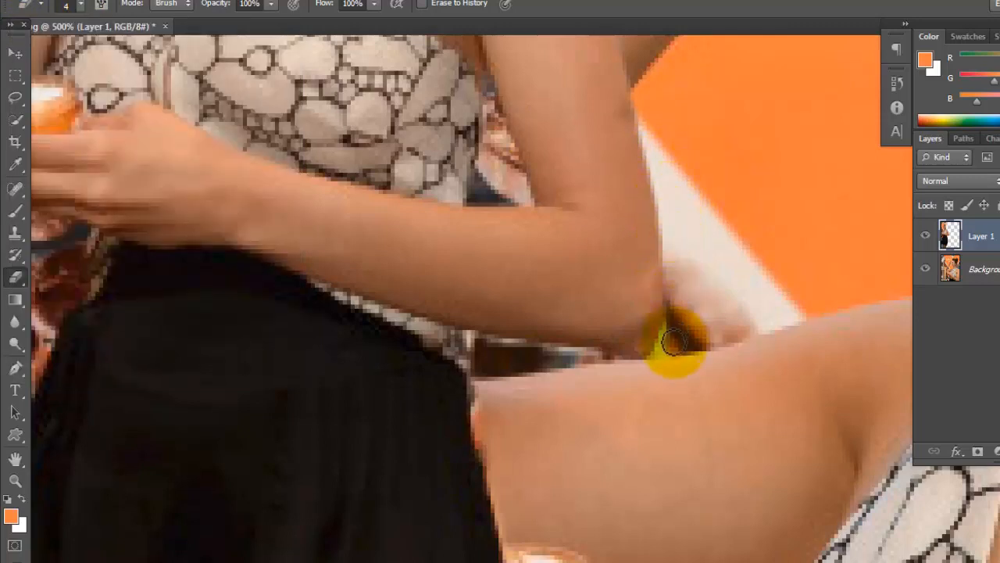
- Erase the leftover edge below the standing woman's forearm and along the upper side of her black skirt
scroll(672, 340, down, 2)
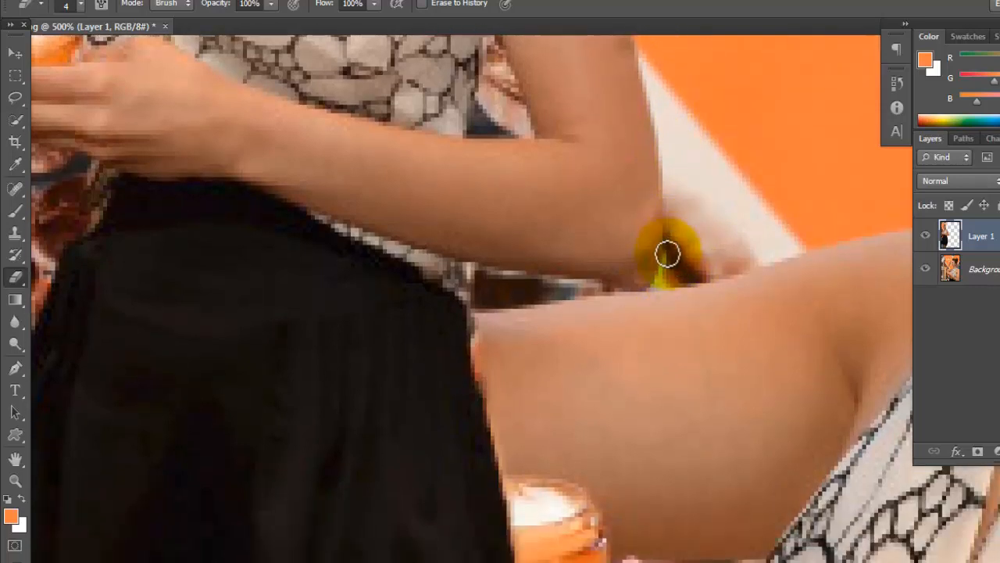
mouse_move(668, 254)
mouse_down()
mouse_move(651, 307)
mouse_move(658, 282)
mouse_move(455, 279)
mouse_up()
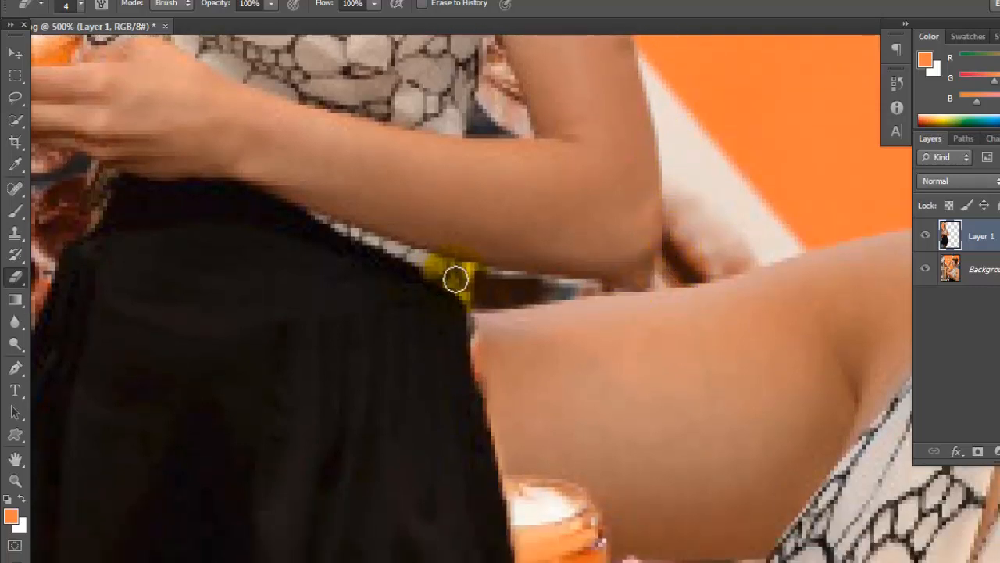
mouse_move(529, 280)
mouse_down()
mouse_move(632, 297)
mouse_move(649, 320)
mouse_up()
scroll(574, 253, down, 4)
mouse_move(575, 253)
mouse_down()
mouse_move(511, 163)
mouse_move(485, 146)
mouse_move(477, 227)
mouse_move(508, 271)
mouse_up()
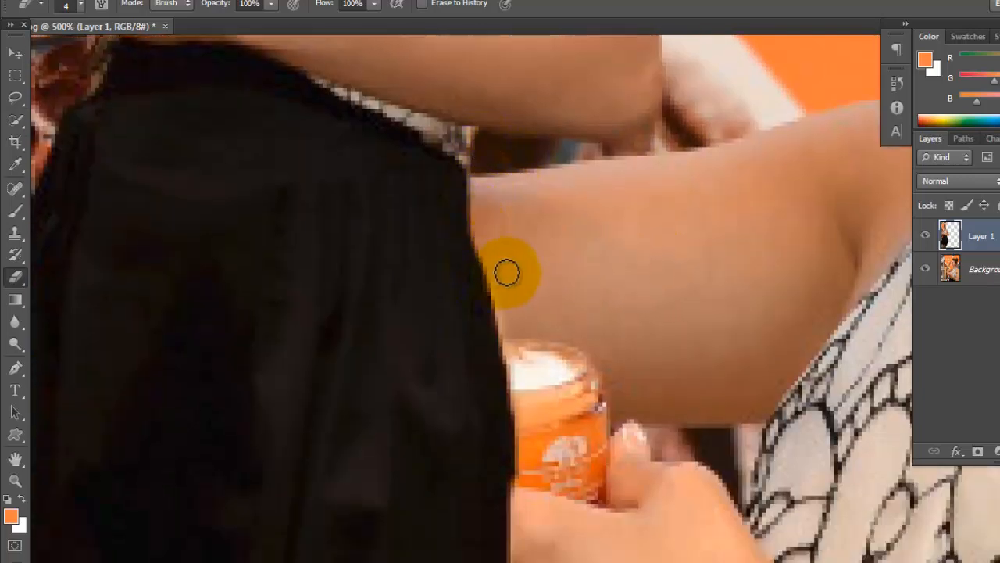
- Erase the fringe along the black skirt's outer edge where it borders the larger woman's arm and orange jar on Layer 1
scroll(509, 271, down, 2)
scroll(508, 255, down, 2)
scroll(488, 88, up, 2)
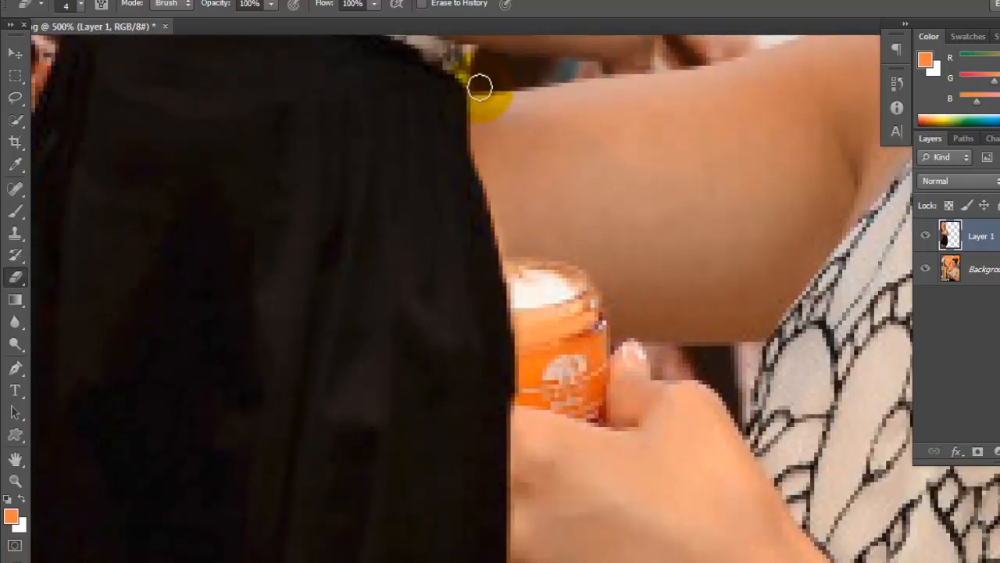
drag(479, 89, 485, 172)
scroll(518, 237, up, 1)
scroll(524, 231, down, 4)
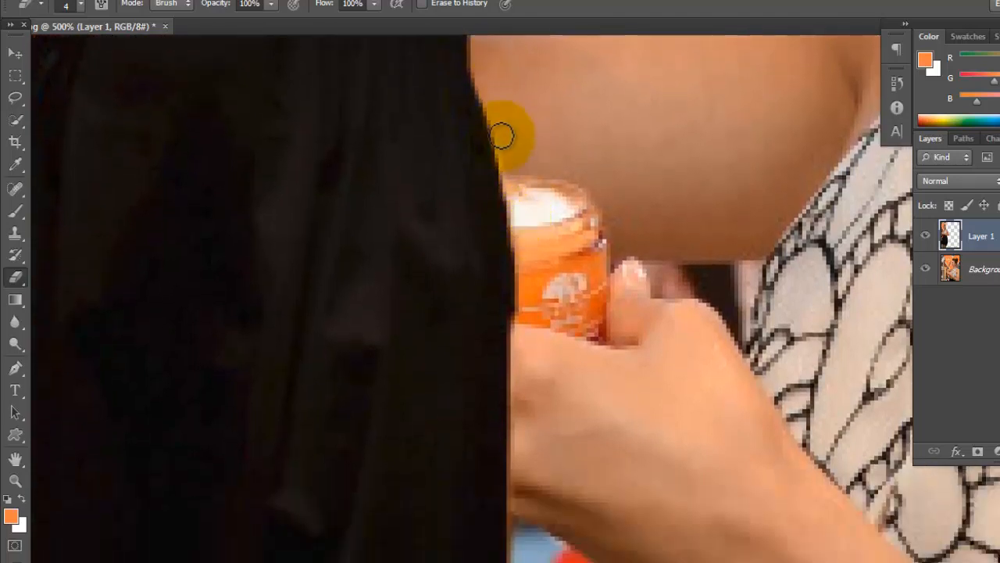
drag(501, 117, 517, 220)
scroll(518, 243, down, 5)
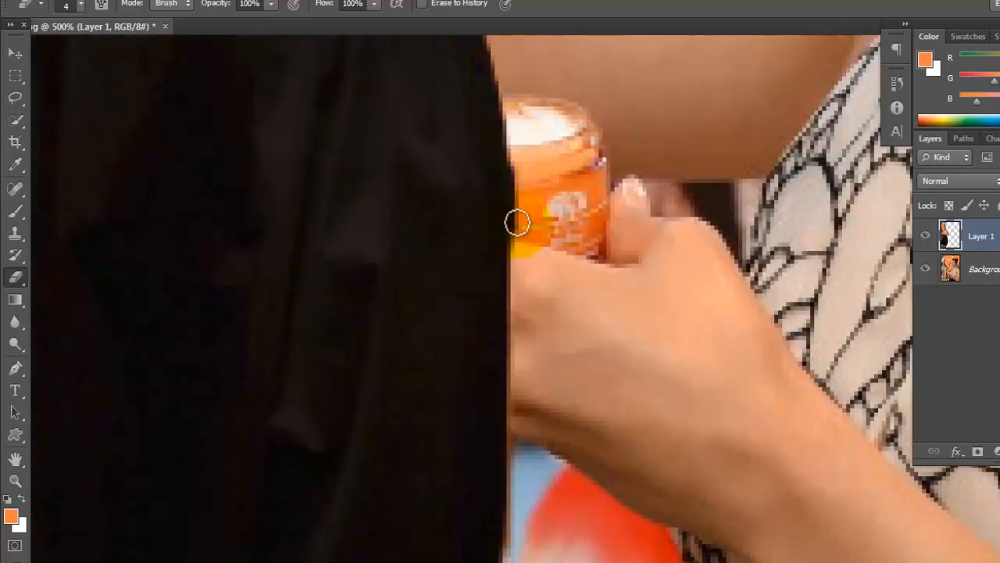
drag(518, 89, 512, 164)
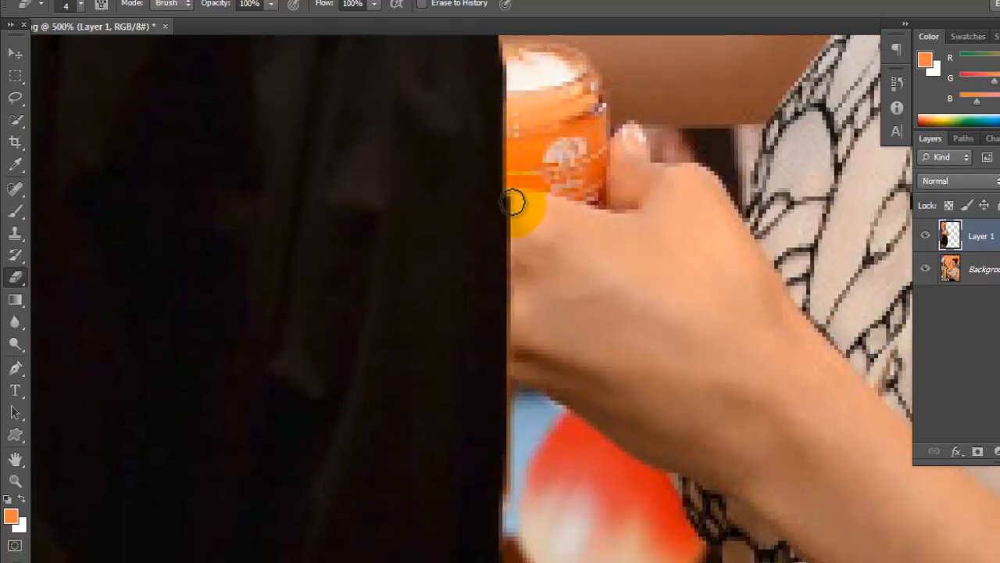
scroll(516, 231, down, 3)
drag(509, 128, 516, 254)
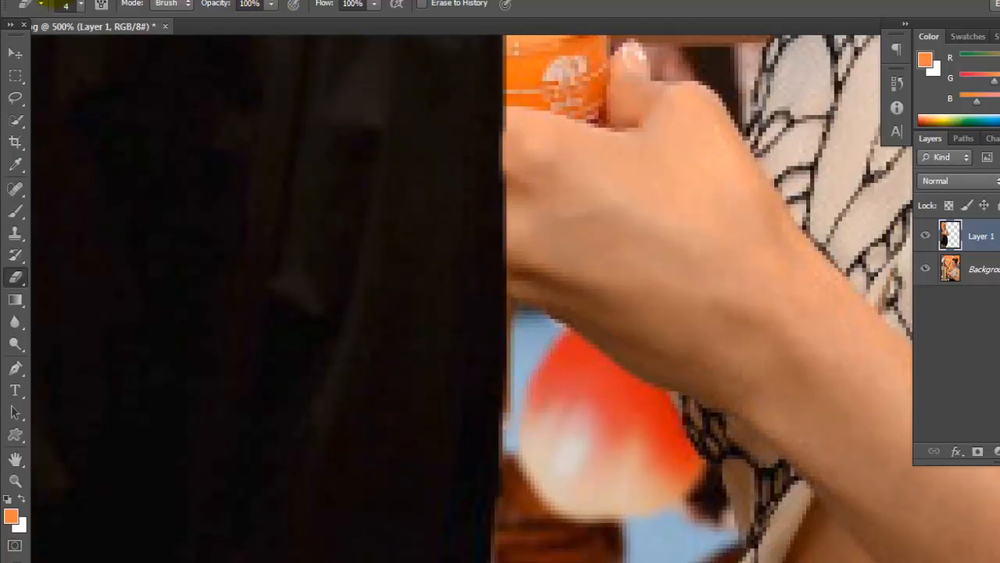
click(96, 0)
click(101, 12)
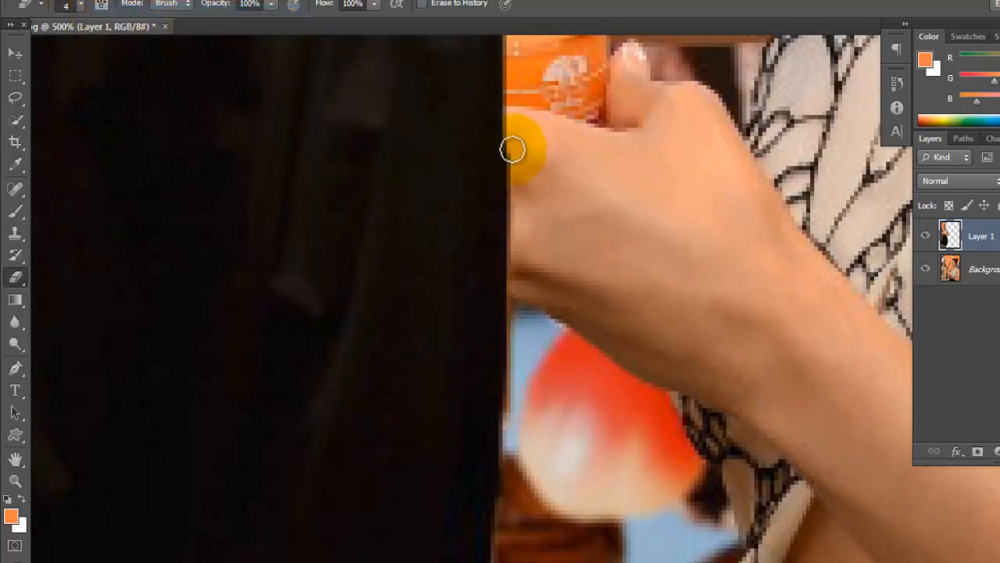
- Erase the skin-coloured fringe along the skirt's outer edge beside the larger woman's hand and the red-and-white shape below it
drag(512, 149, 526, 324)
scroll(529, 315, down, 3)
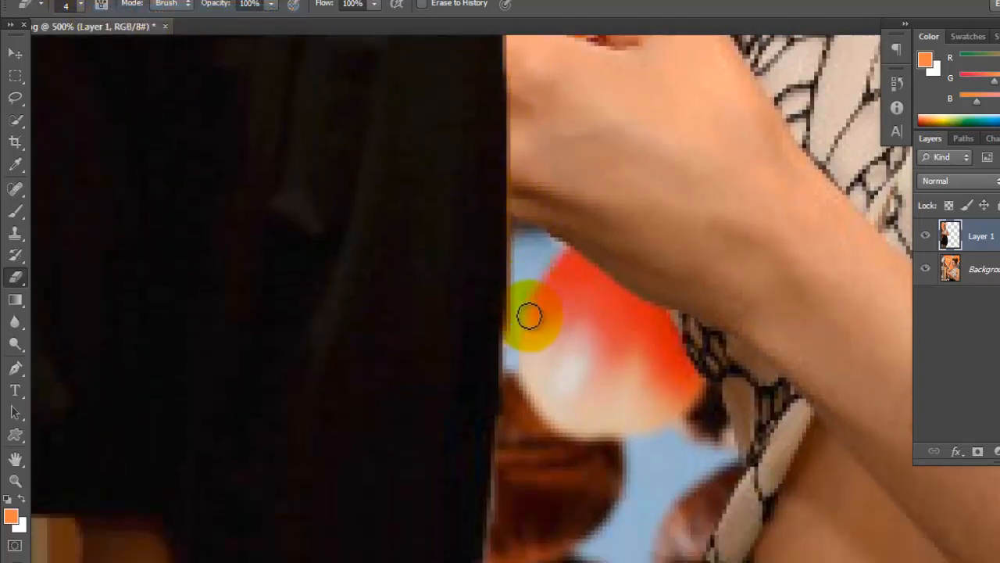
scroll(529, 315, down, 2)
drag(518, 141, 511, 297)
scroll(511, 279, down, 5)
drag(516, 192, 516, 234)
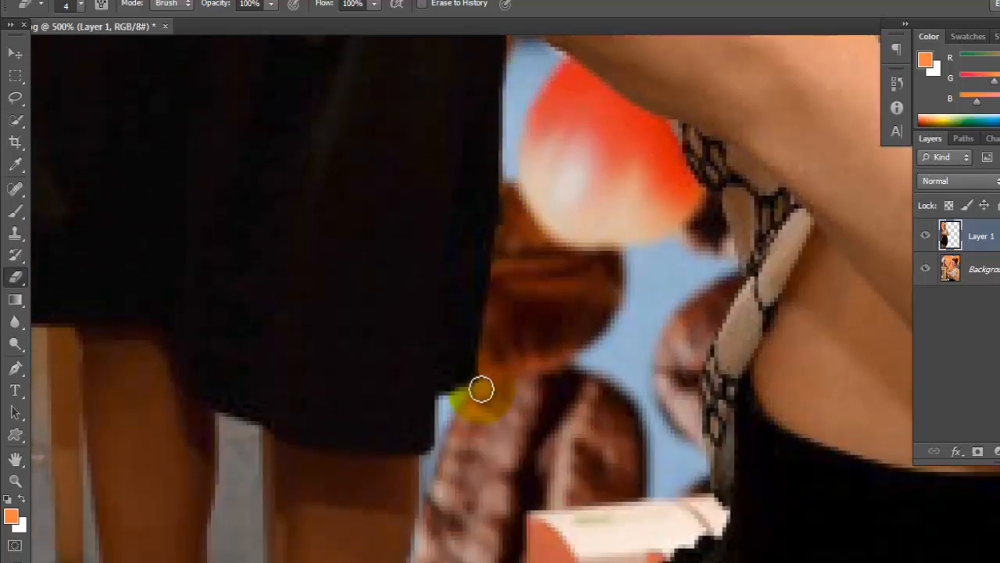
- Erase the leftover edge around the skirt's lower outer corner and the top of the leg below it
scroll(481, 388, down, 5)
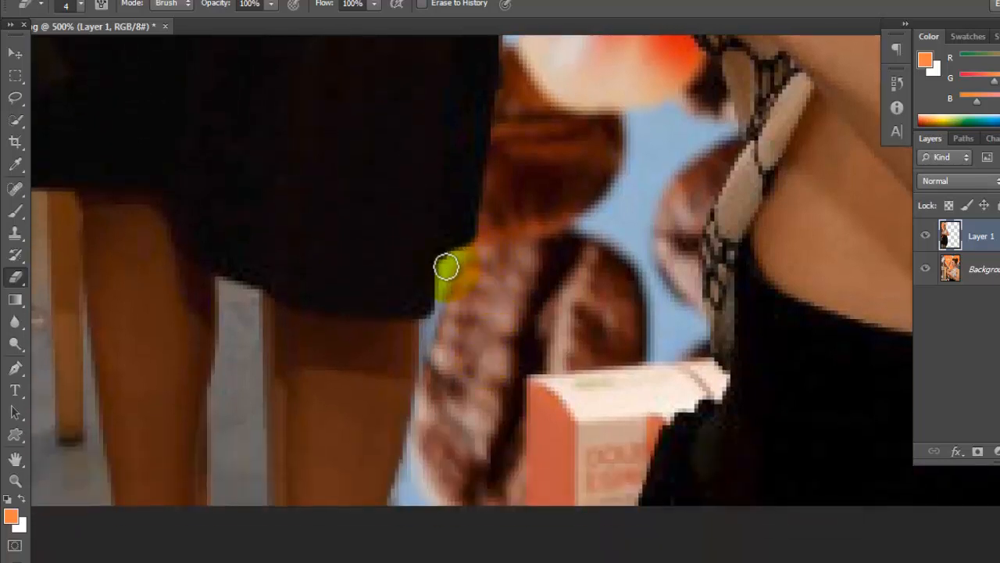
mouse_move(439, 305)
mouse_down()
mouse_move(396, 509)
mouse_move(458, 496)
mouse_move(422, 429)
mouse_move(461, 328)
mouse_up()
key(ctrl+minus)
key(ctrl+minus)
key(ctrl+minus)
key(ctrl+minus)
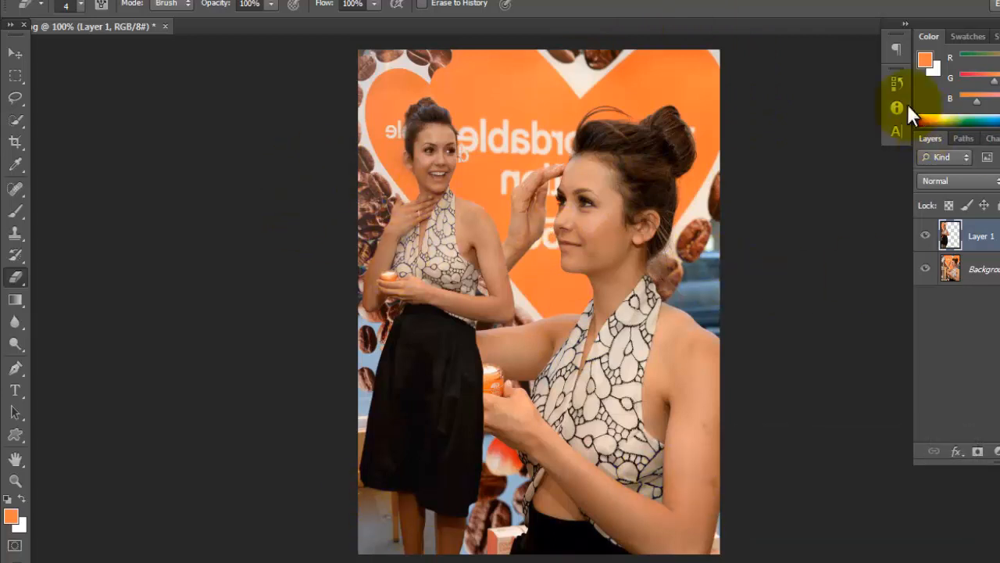
- Float 015.jpg in its own window and close the Removable Disk (H:) folder window
drag(126, 23, 601, 45)
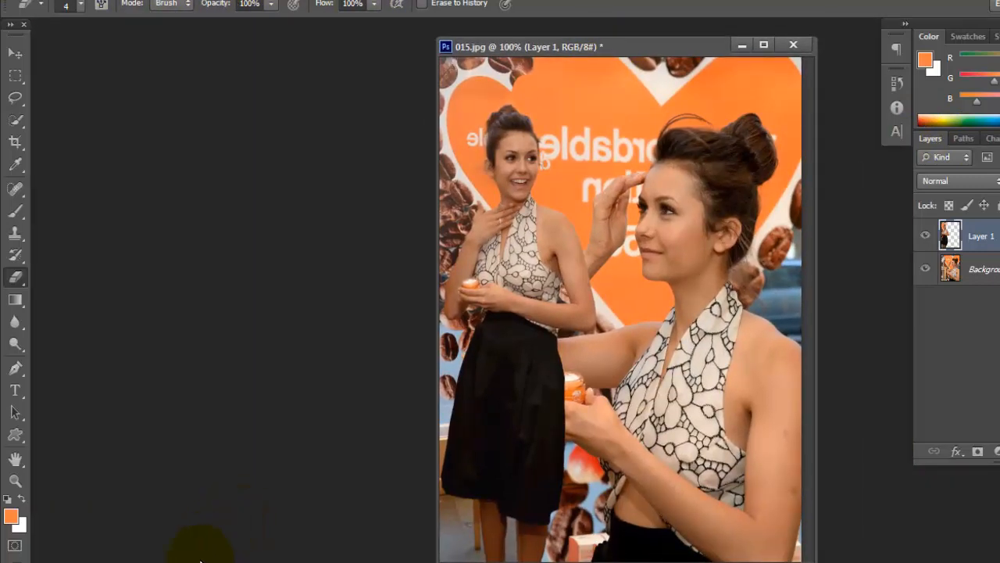
mouse_move(335, 487)
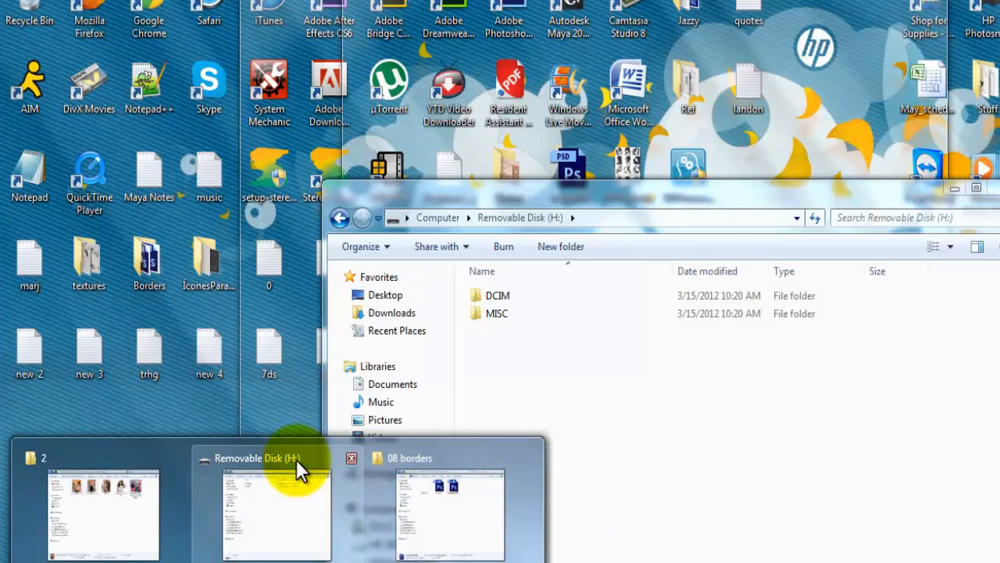
click(296, 459)
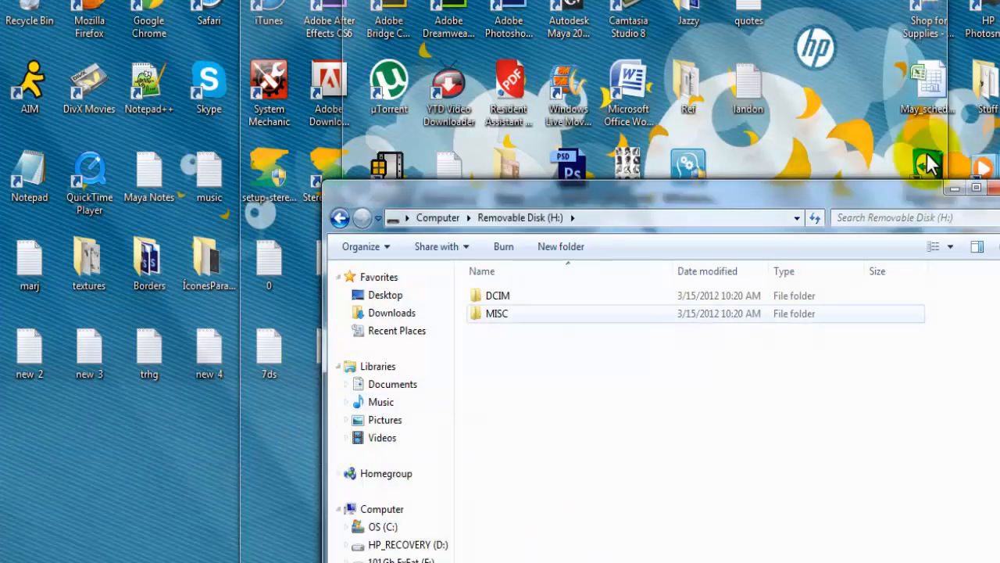
click(998, 187)
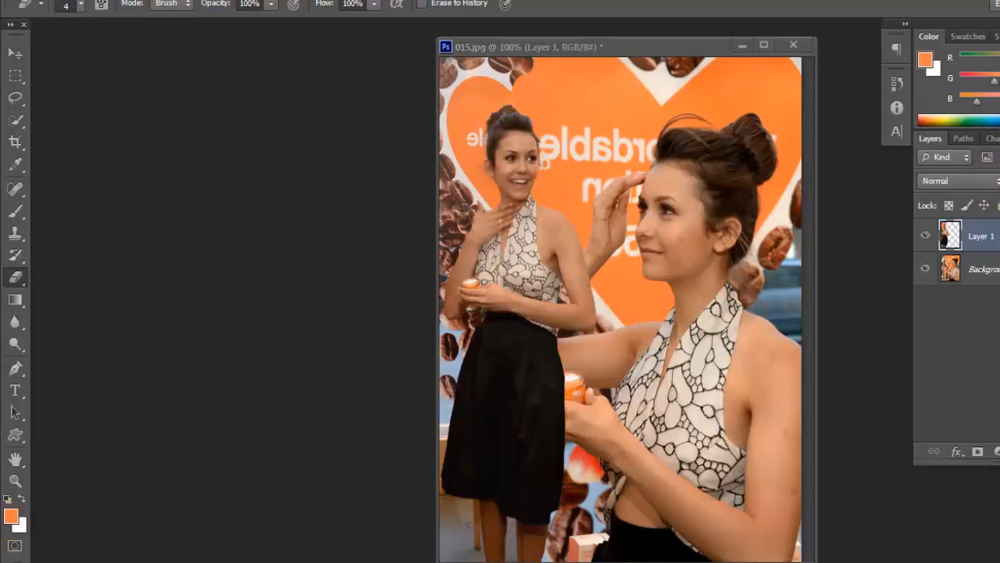
- Switch to the file browser and open the 7ds > Premades > Textures Tutorial > Color folder on drive G:
mouse_move(275, 533)
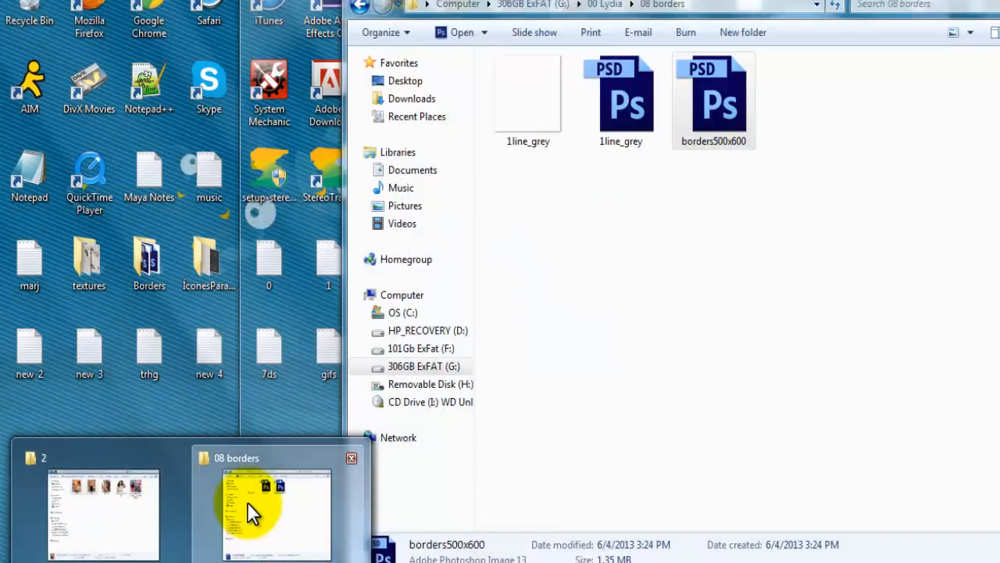
click(247, 512)
click(547, 5)
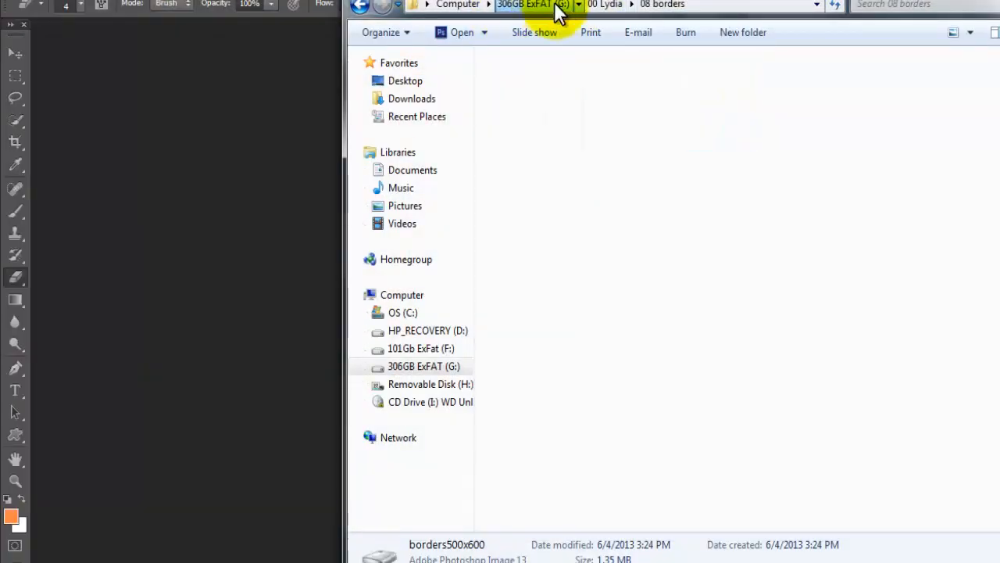
double_click(802, 208)
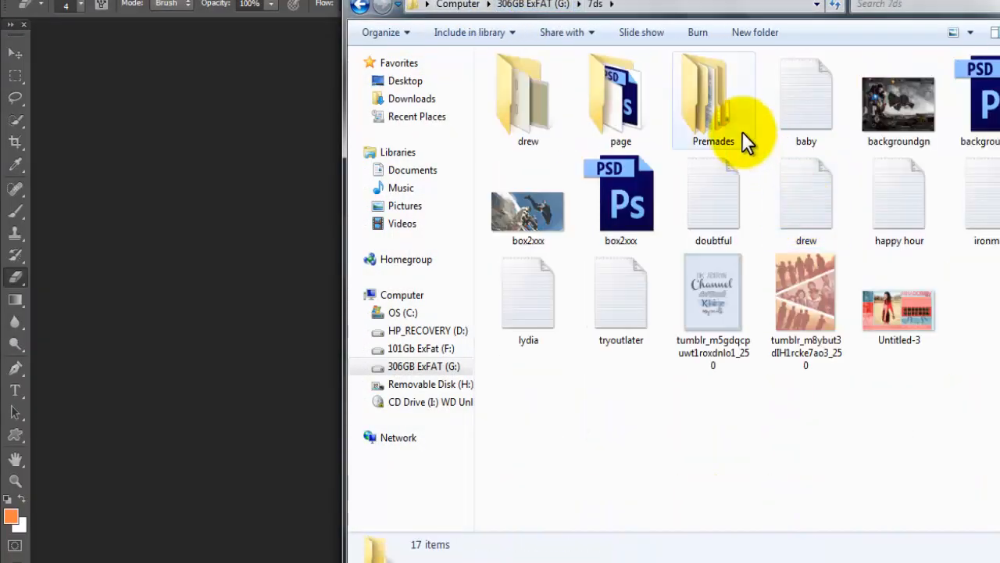
double_click(694, 102)
double_click(625, 94)
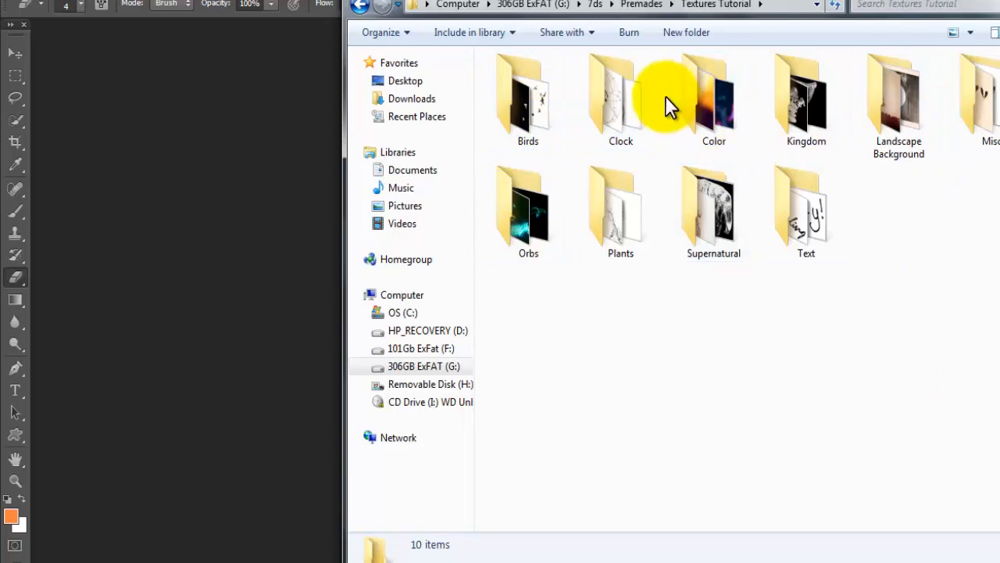
double_click(700, 93)
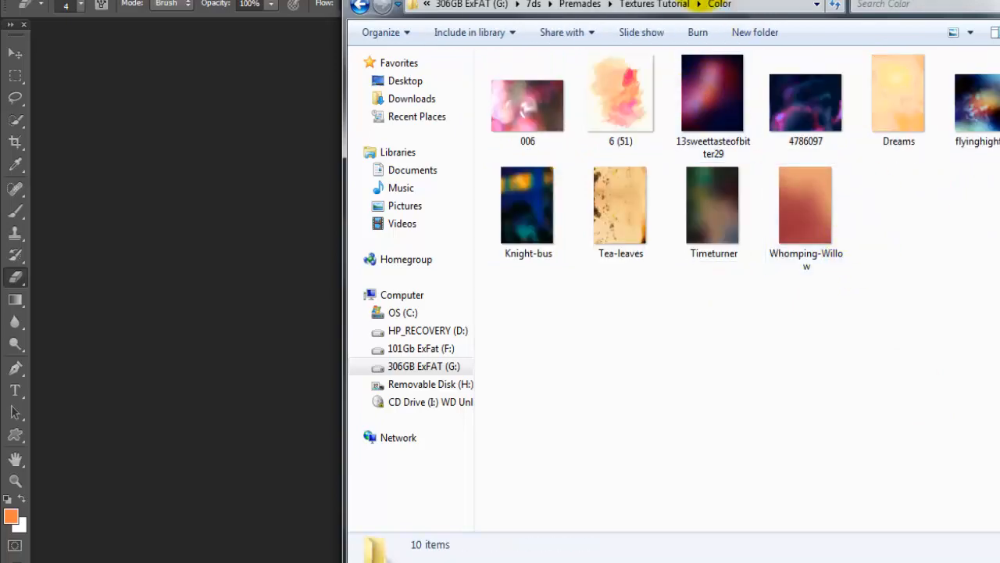
drag(704, 0, 677, 58)
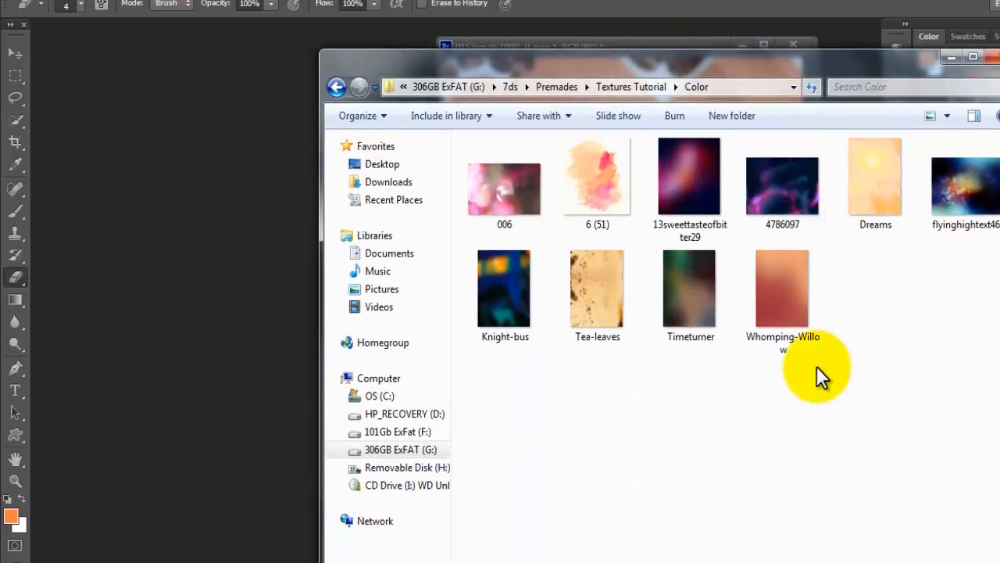
- Select the Dreams, Whomping-Willow and 6 (51) textures and open them in Photoshop as separate documents
click(875, 174)
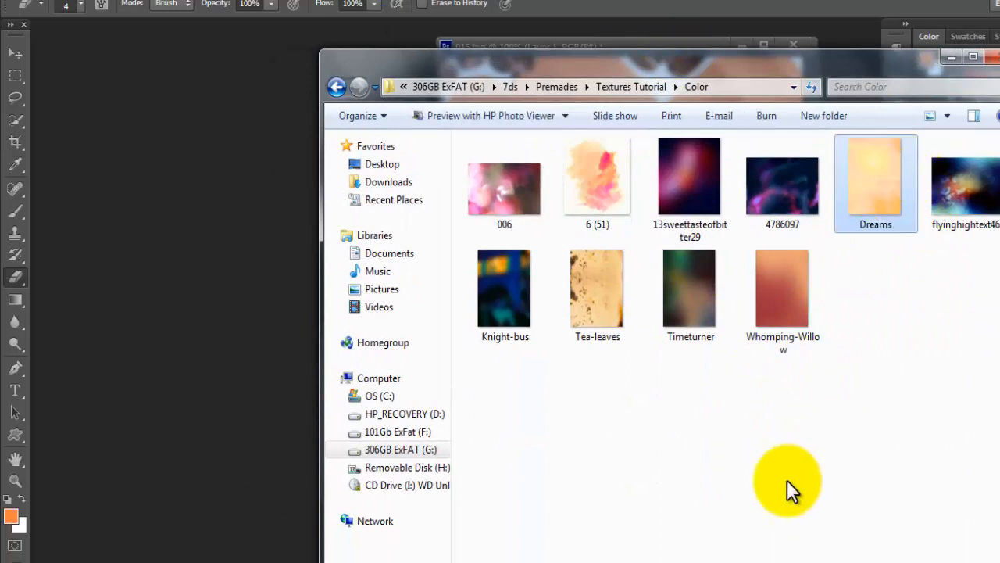
ctrl+click(796, 302)
ctrl+click(628, 193)
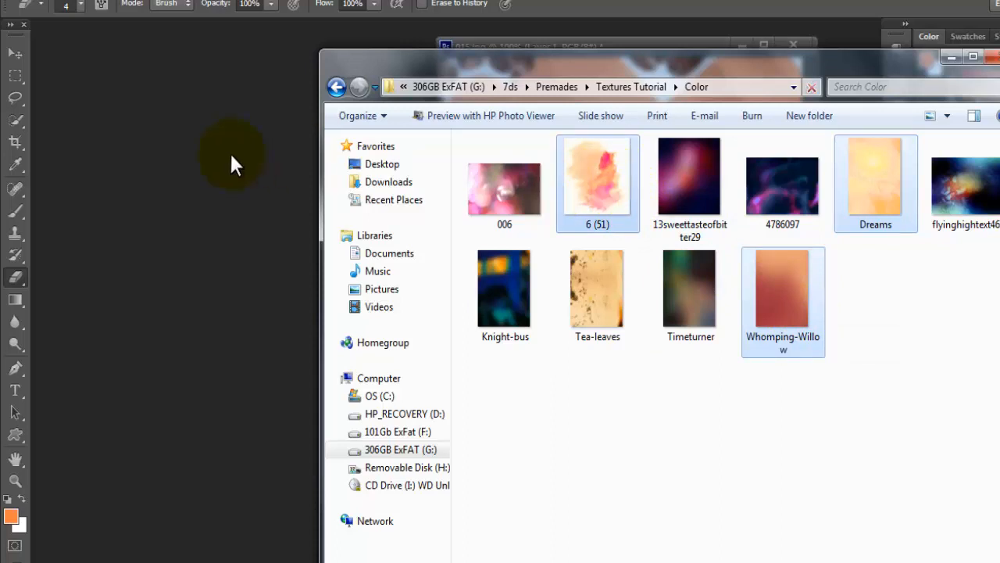
drag(172, 149, 168, 129)
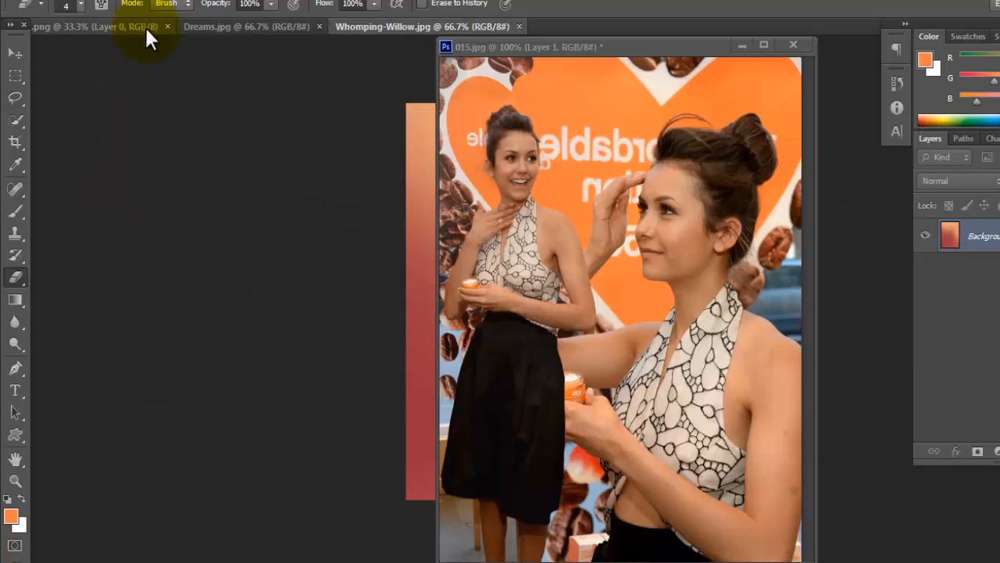
- Float 6 (51).png and Dreams.jpg as separate windows and minimise both
drag(145, 25, 159, 103)
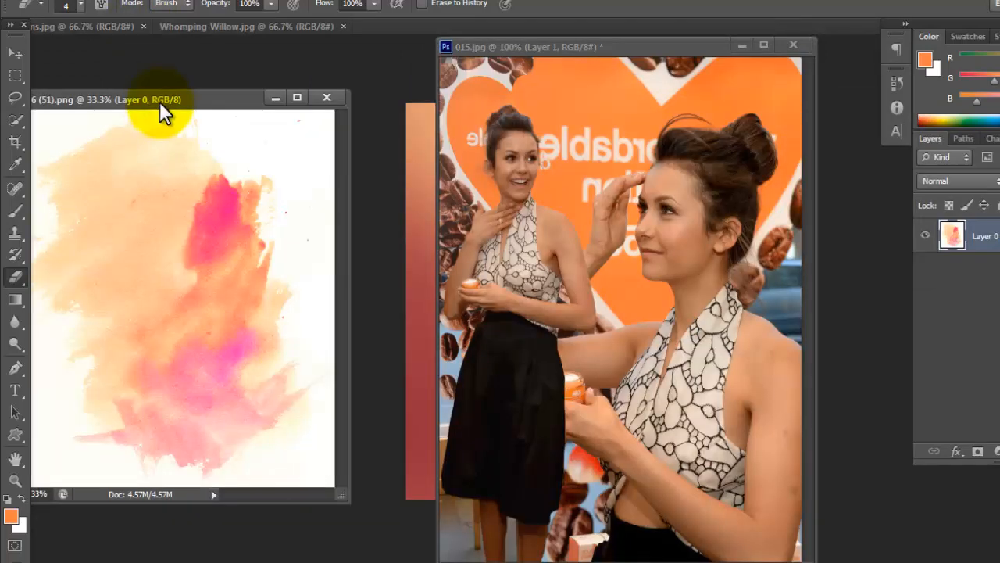
click(276, 98)
drag(99, 26, 239, 165)
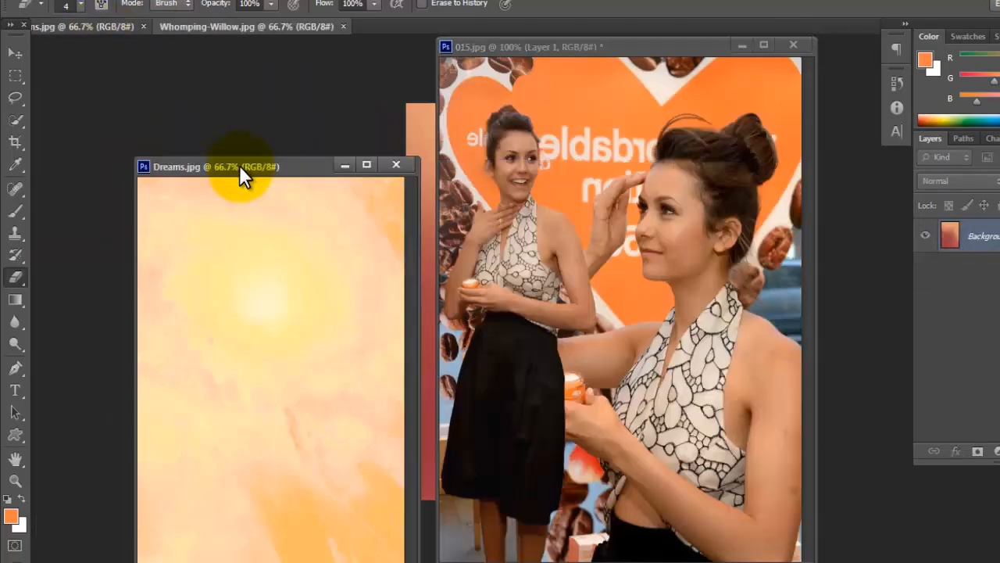
click(344, 165)
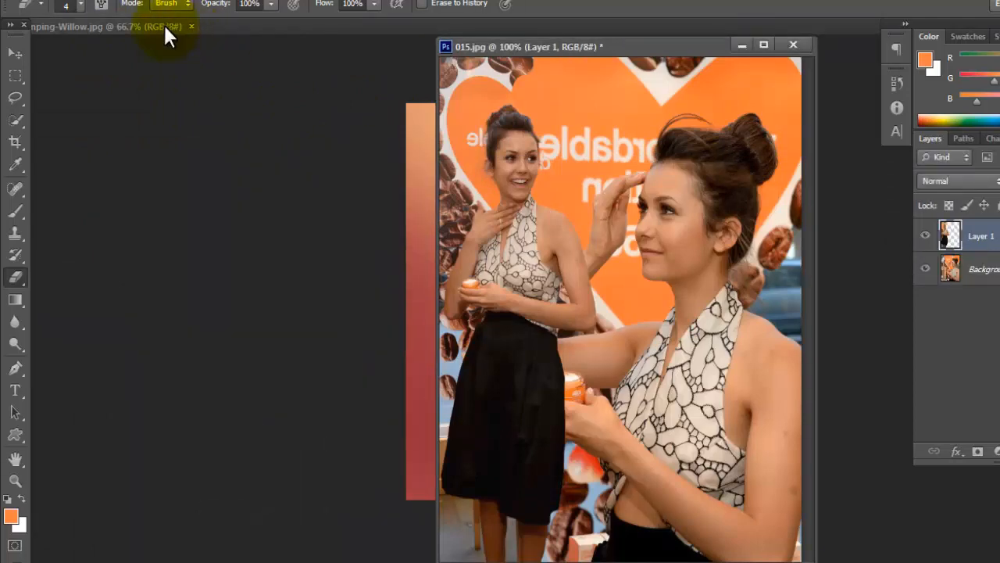
- Dock 015.jpg beside a floating Whomping-Willow.jpg, copy the texture in as the top layer covering the canvas, and close the source file
drag(164, 24, 206, 146)
drag(534, 57, 404, 25)
click(14, 54)
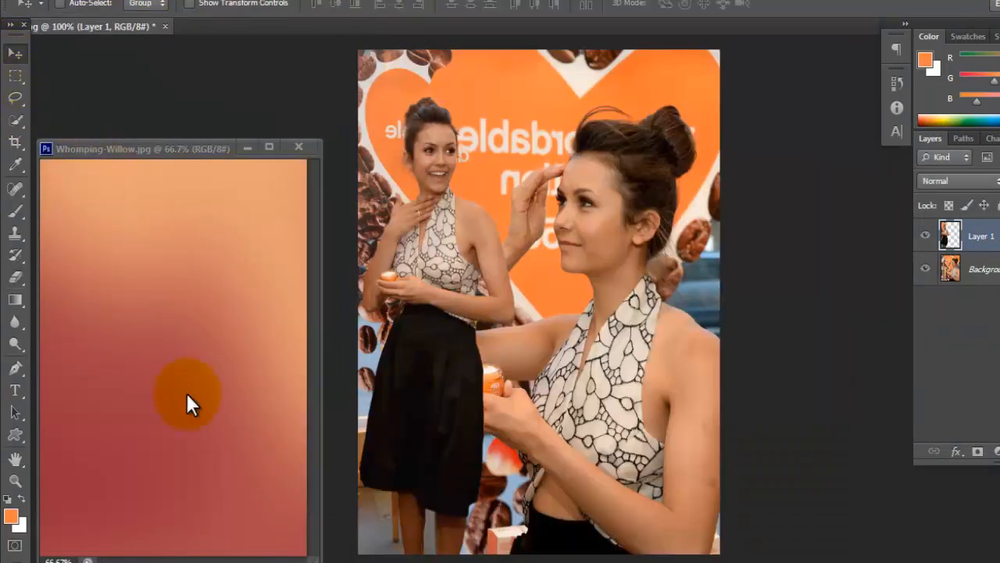
click(186, 393)
drag(176, 336, 509, 269)
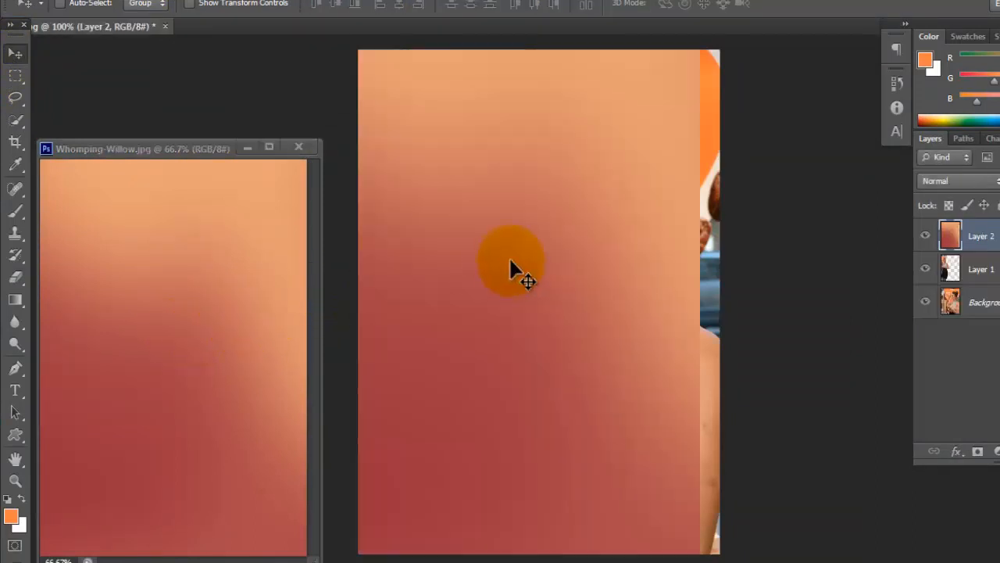
click(298, 147)
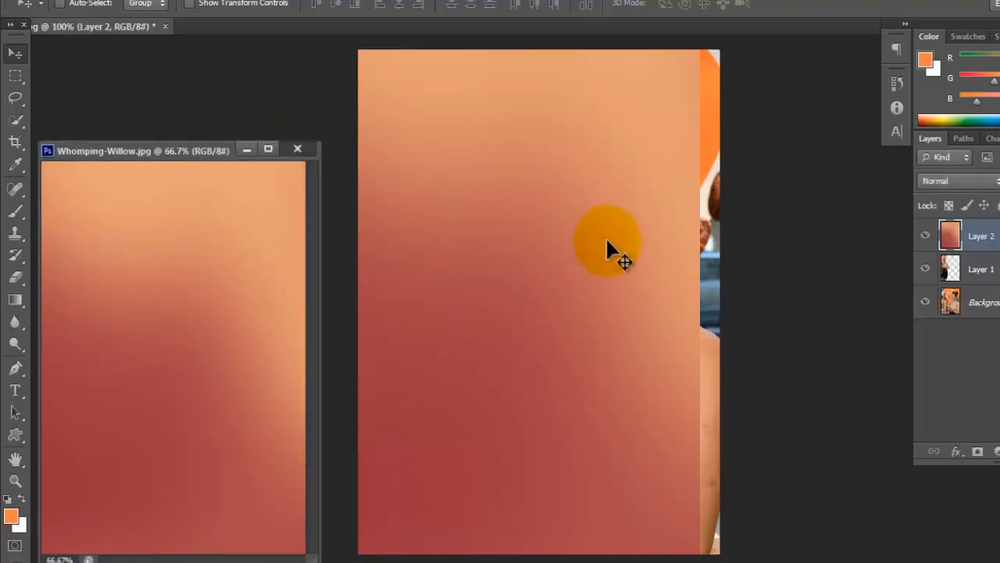
drag(609, 269, 654, 275)
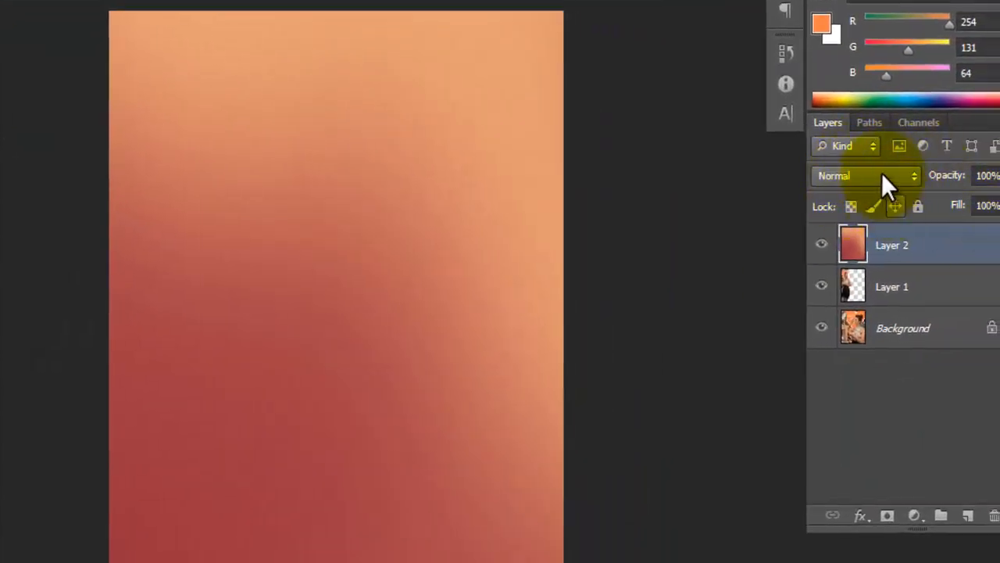
- Try out blend modes on the Whomping-Willow texture layer one after another, from Darken through to Saturation
click(881, 173)
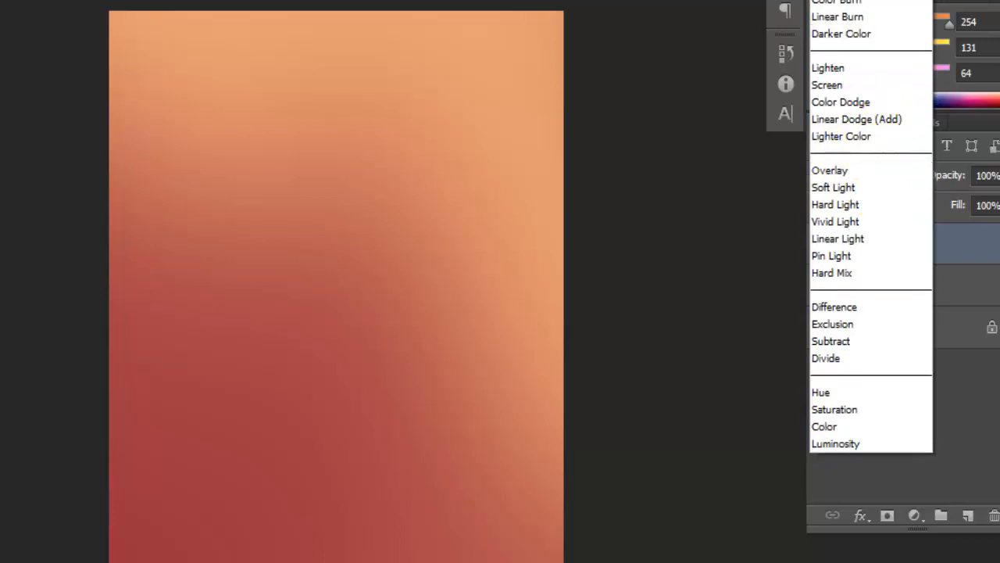
click(904, 133)
scroll(887, 171, down, 6)
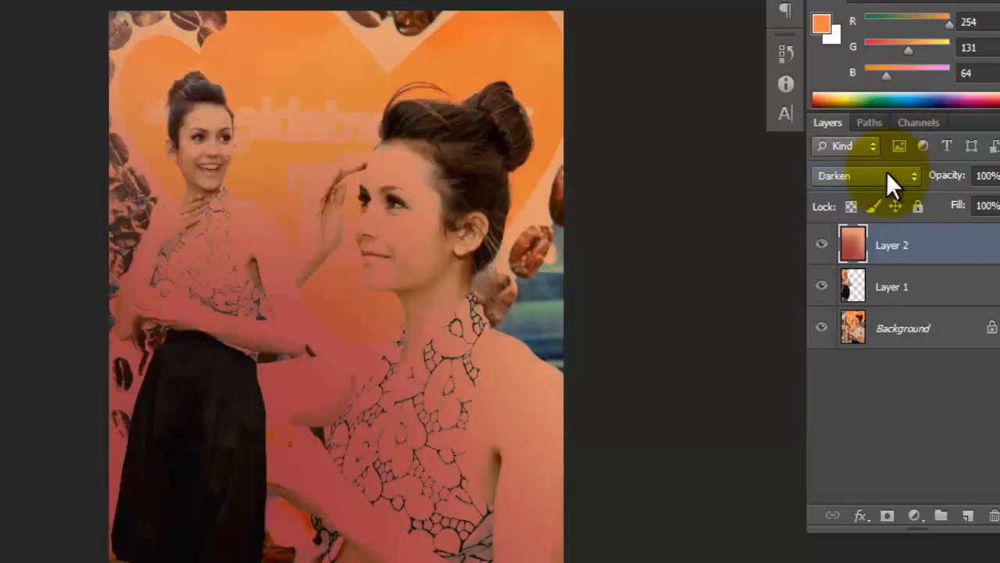
scroll(885, 172, down, 2)
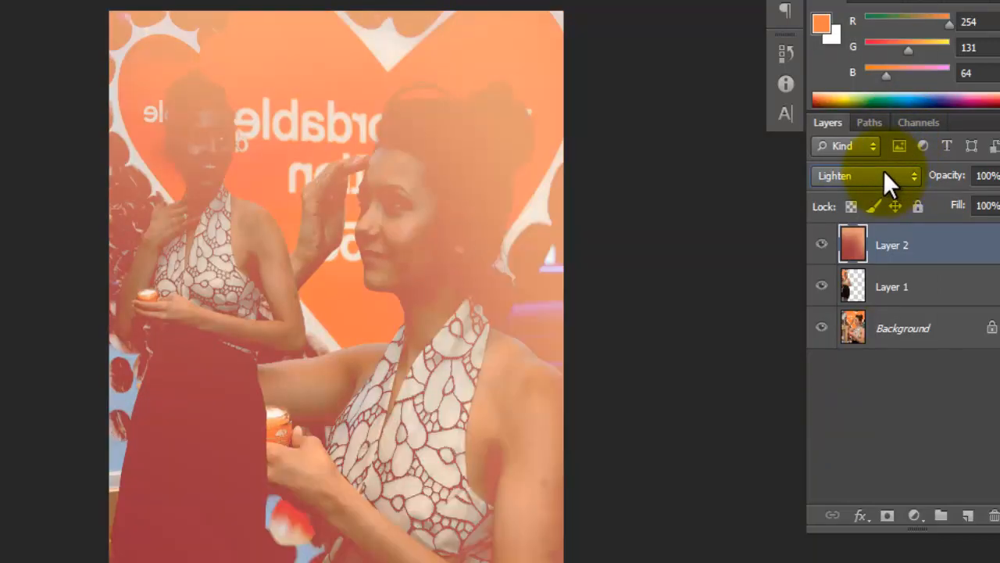
scroll(886, 172, up, 1)
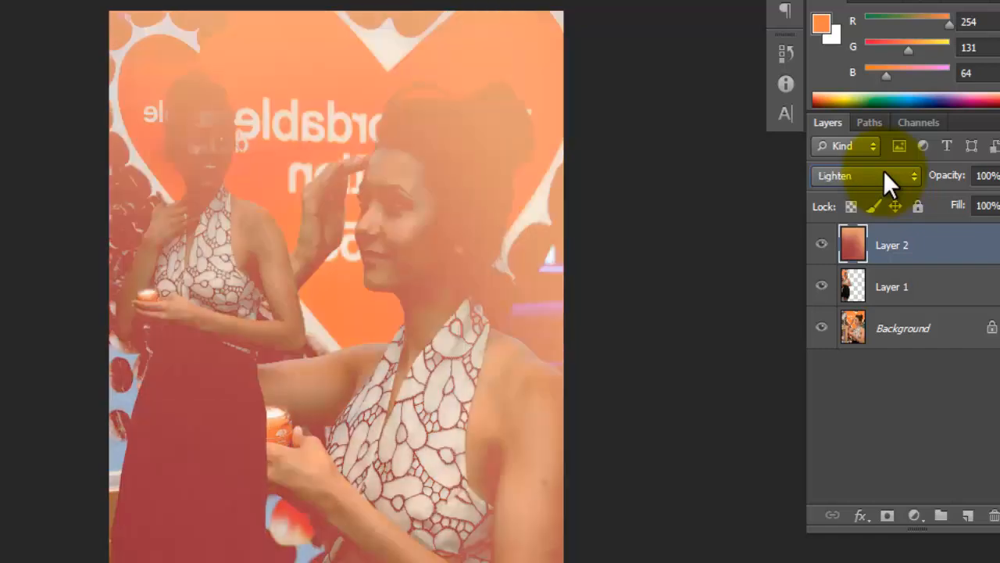
scroll(883, 171, down, 4)
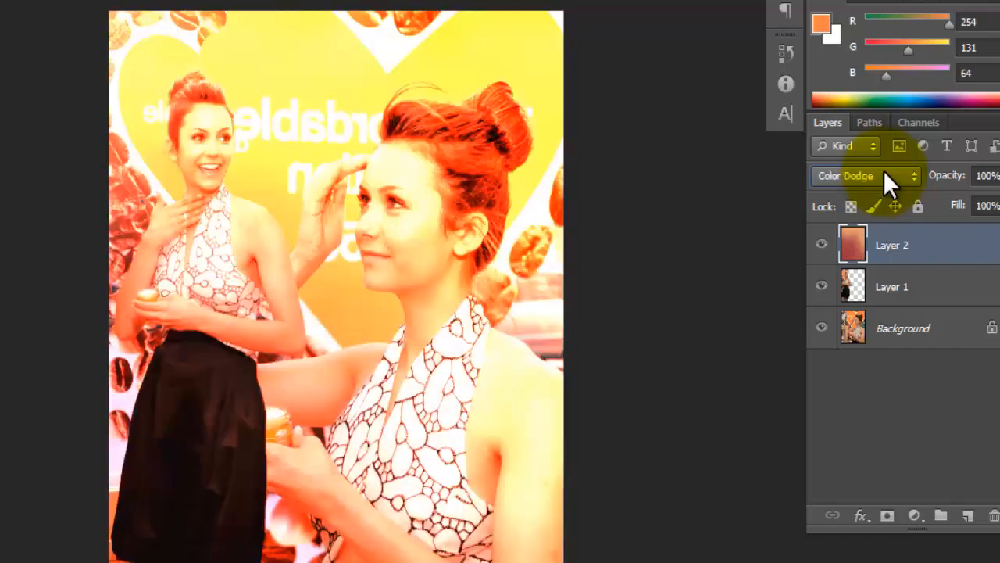
scroll(883, 170, down, 1)
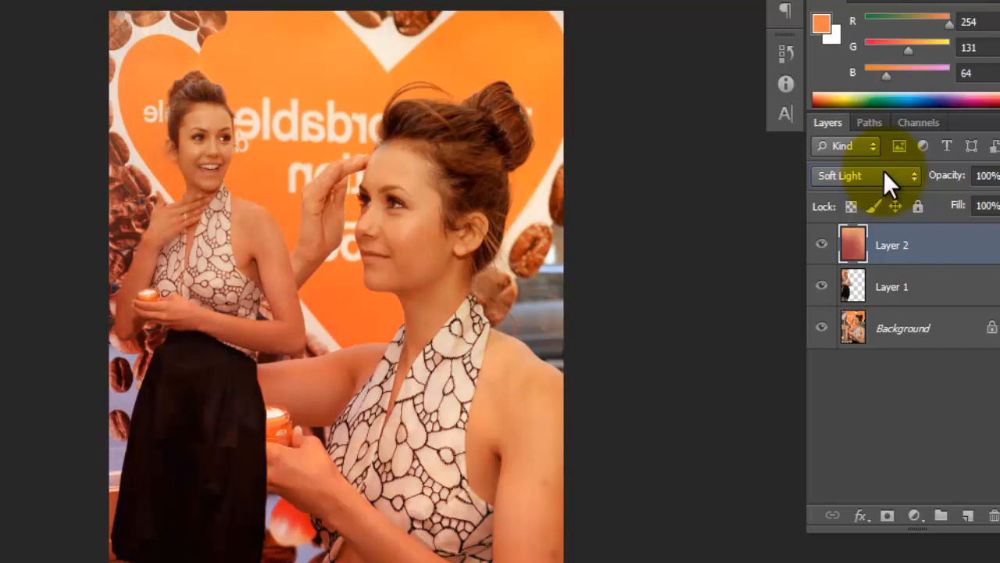
key(Down)
key(Down)
key(Down)
key(Down)
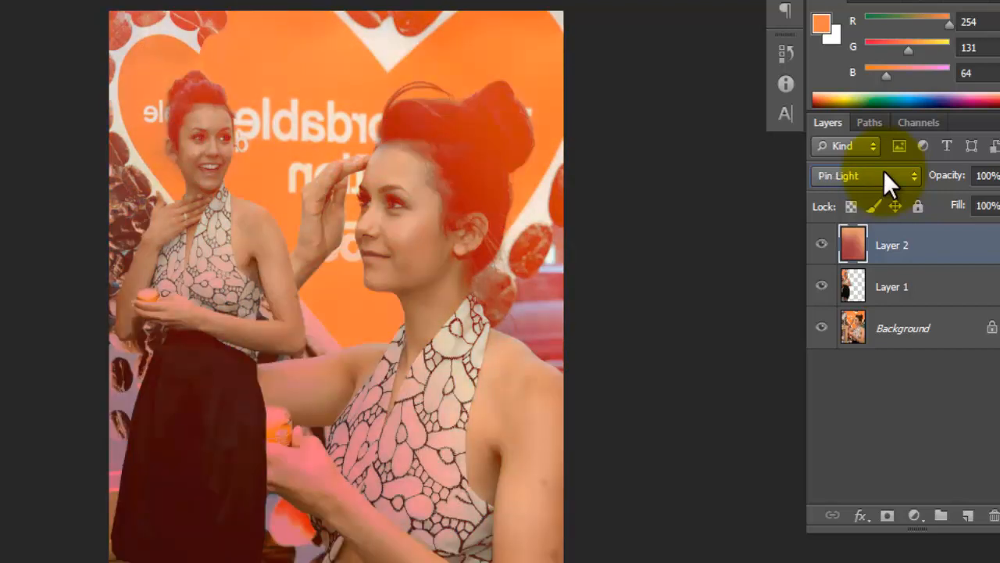
key(Down)
key(Down)
key(Down)
key(Down)
key(Down)
key(Down)
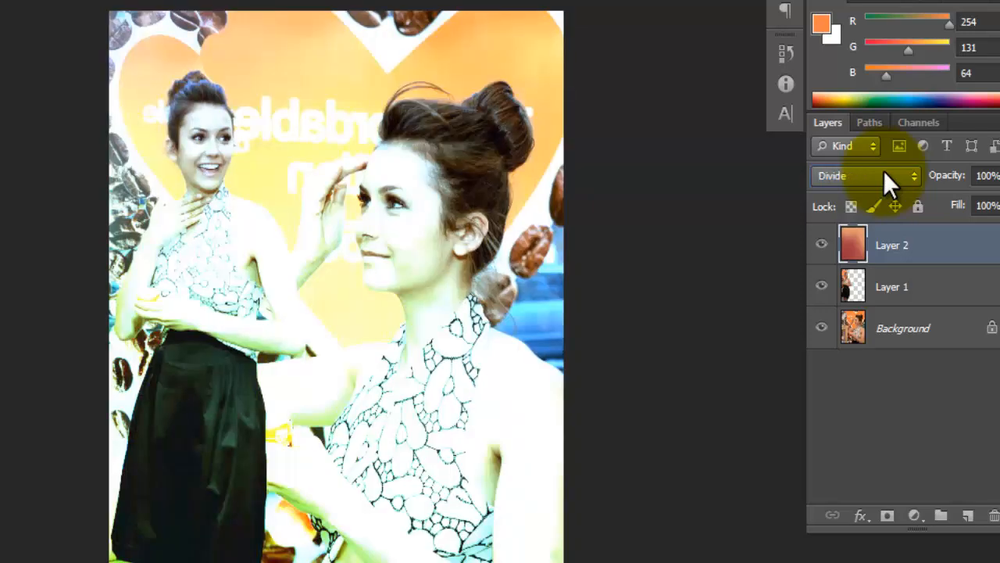
key(Down)
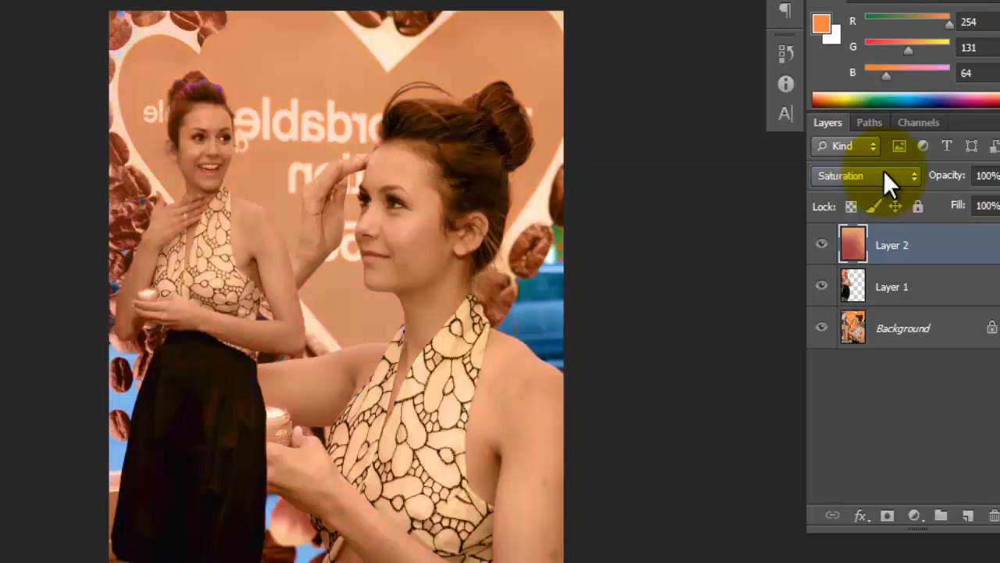
- Go back through the blend modes to Lighter Color on Layer 2 and set the layer's opacity to 50%
key(Up)
key(Up)
key(Up)
key(Up)
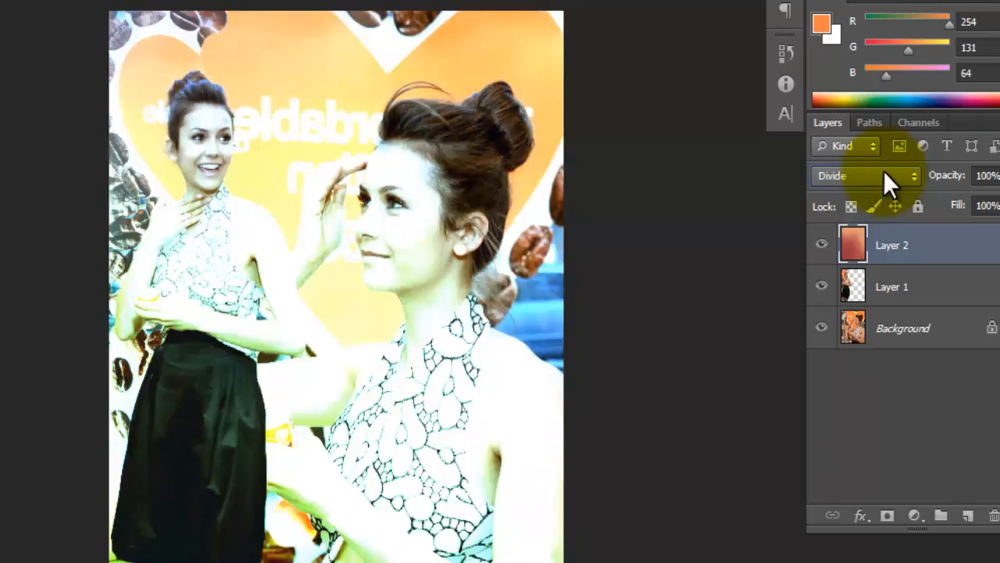
key(Up)
key(Up)
key(Up)
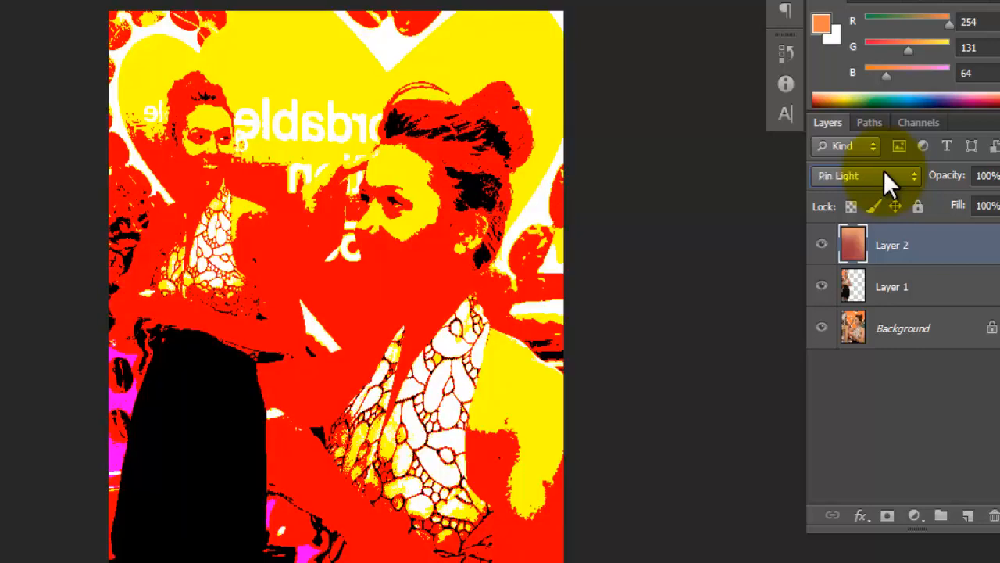
key(Up)
key(Up)
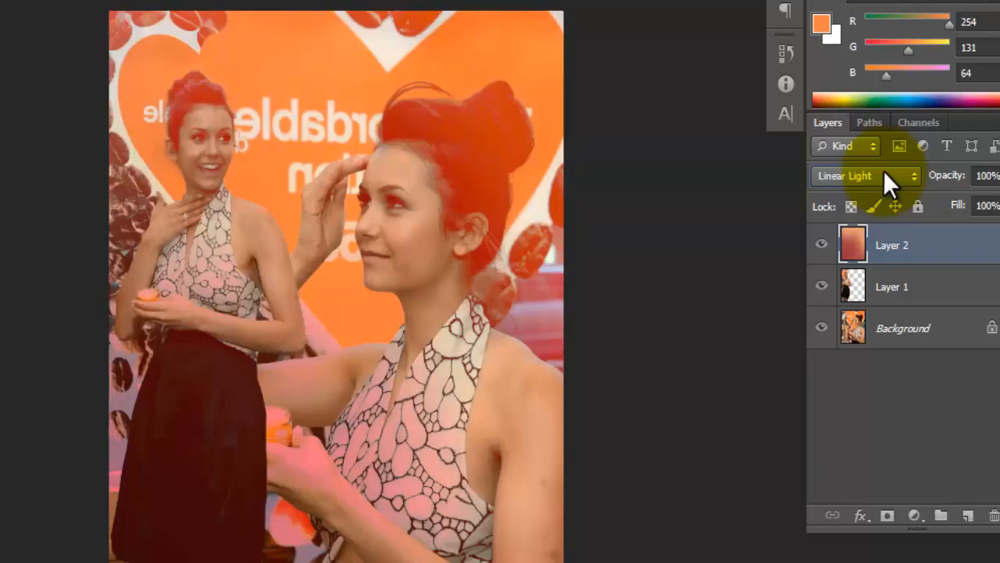
key(Up)
key(Up)
key(Up)
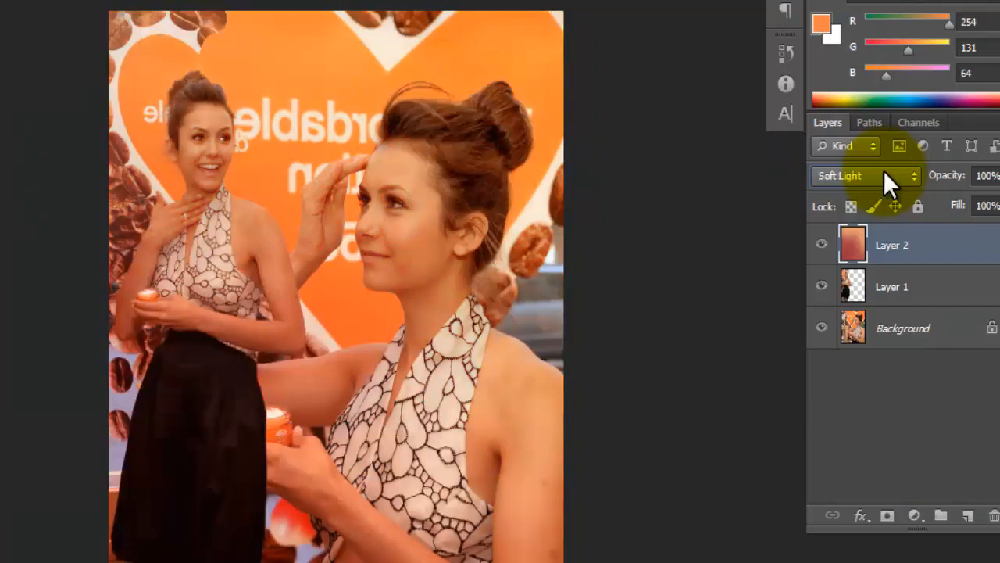
key(Up)
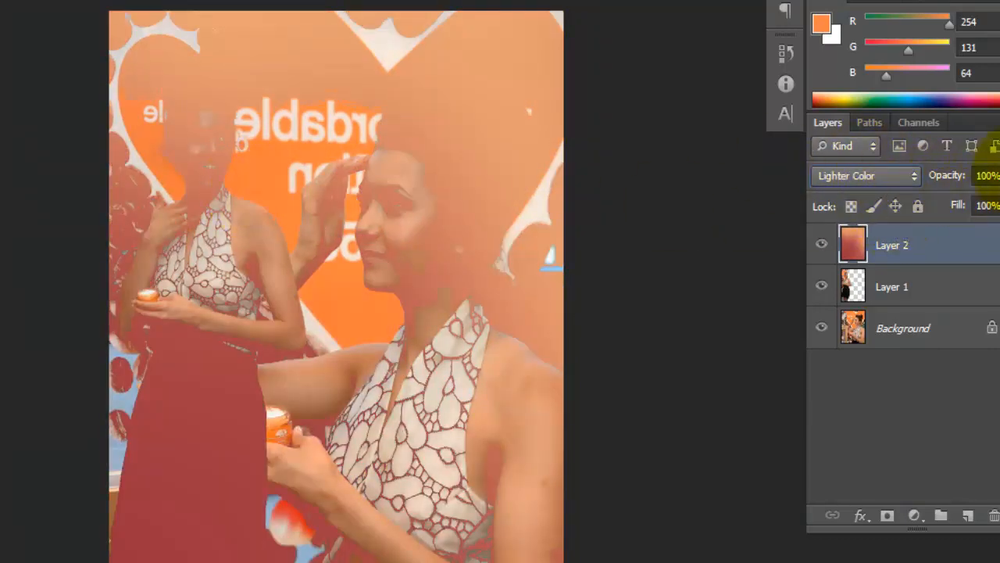
click(995, 175)
click(963, 198)
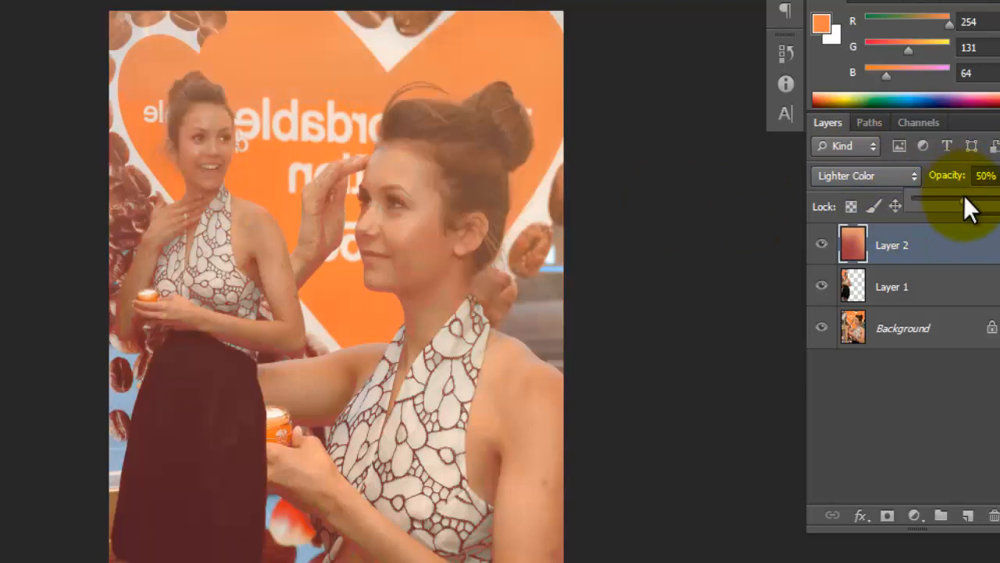
- Compare Pin Light, Soft Light, Lighter Color and Screen on Layer 2 and settle on the Lighten blend mode
click(895, 173)
click(844, 172)
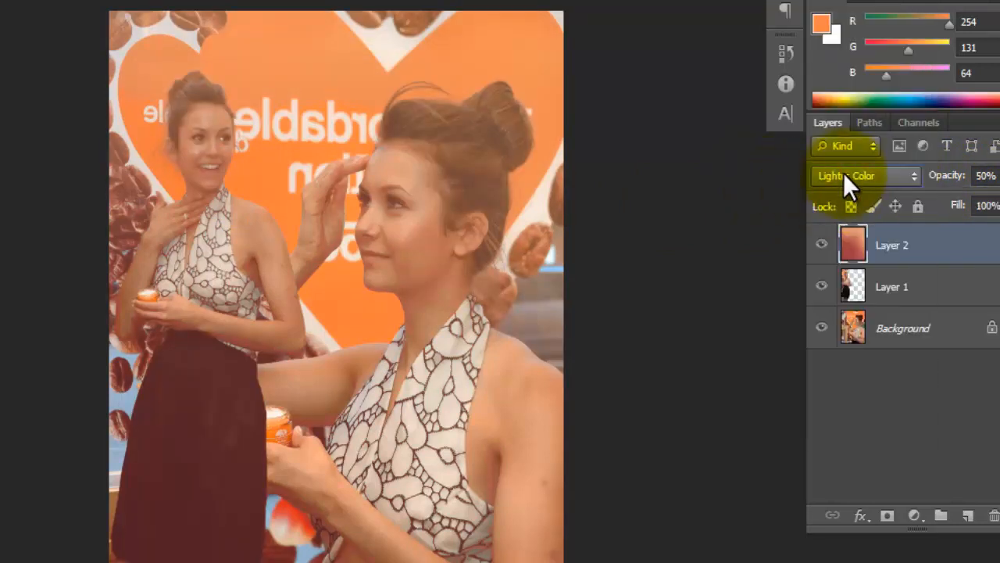
click(843, 170)
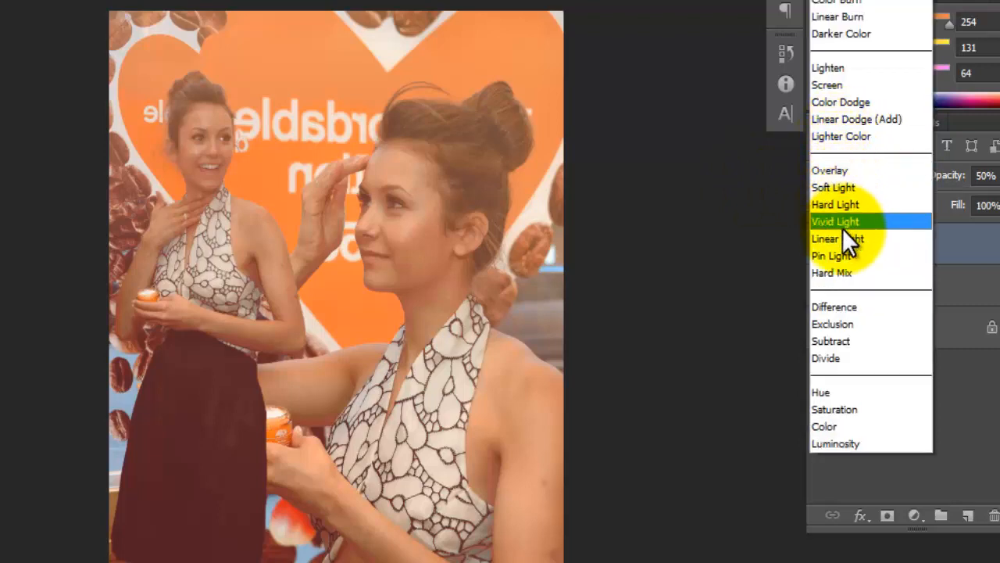
click(846, 258)
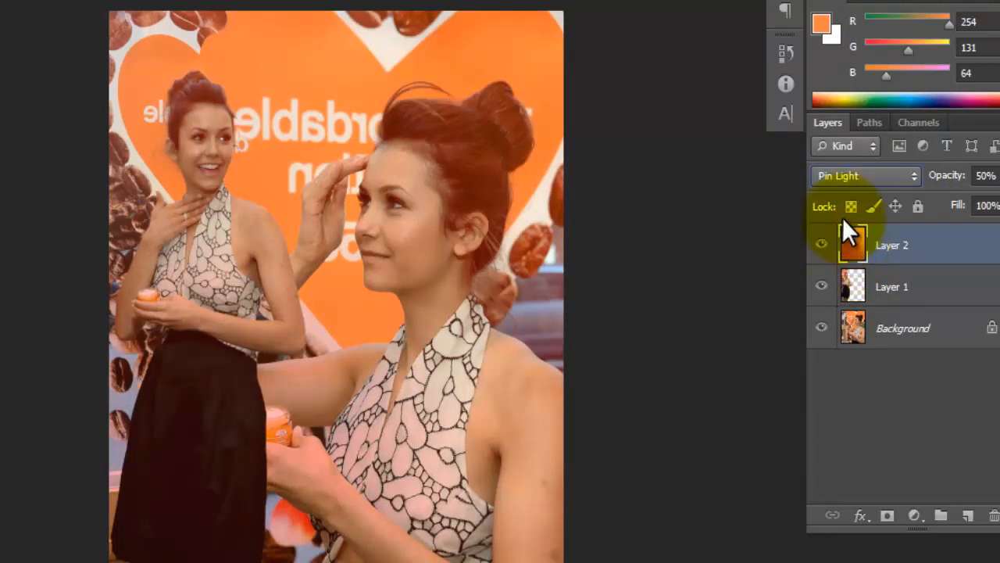
scroll(851, 174, up, 4)
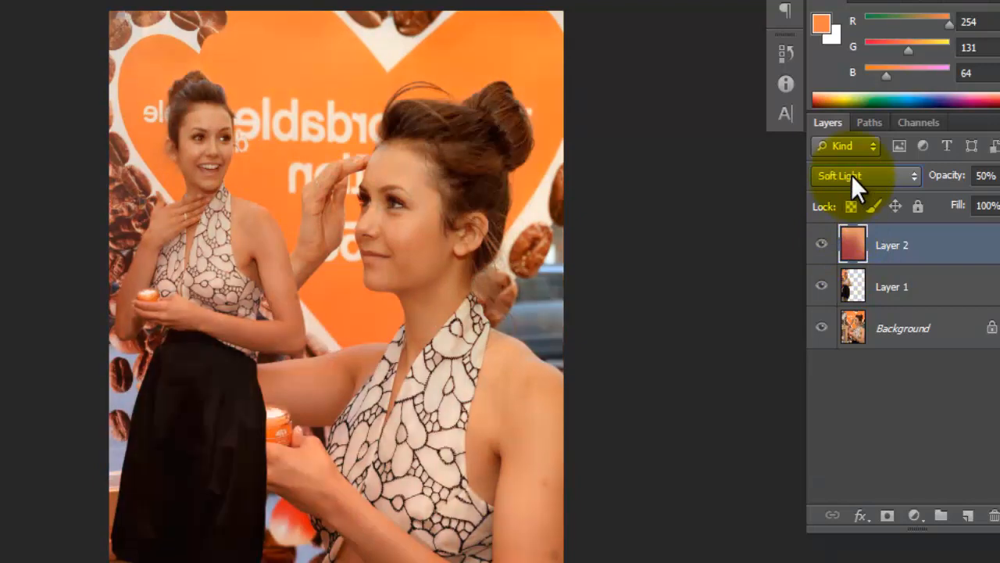
scroll(851, 174, up, 2)
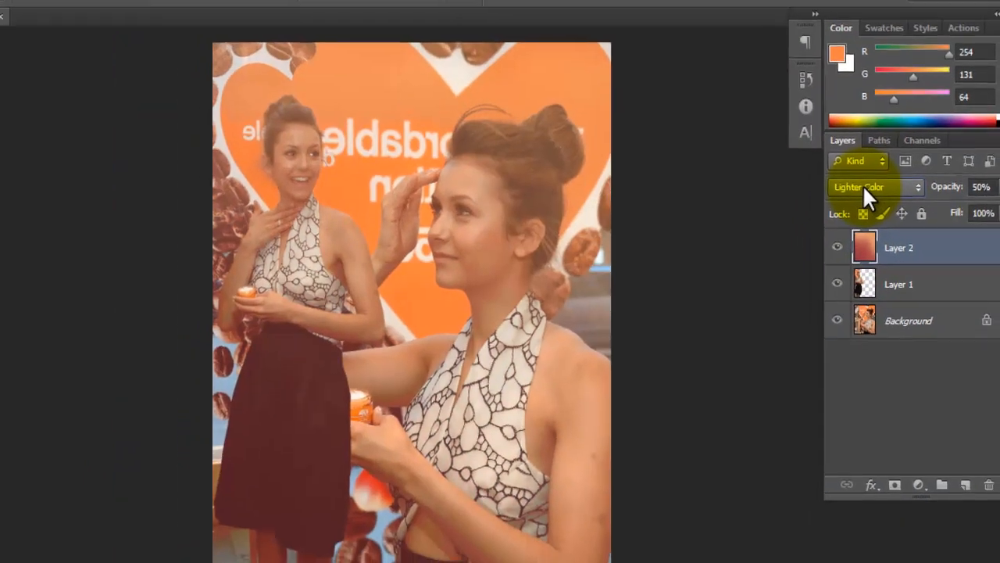
scroll(876, 199, up, 2)
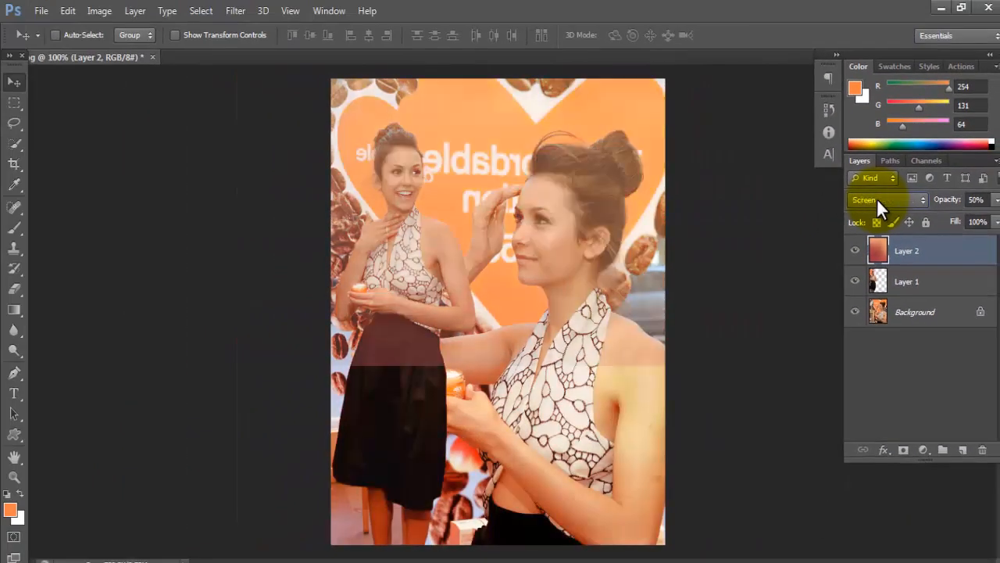
scroll(877, 200, up, 1)
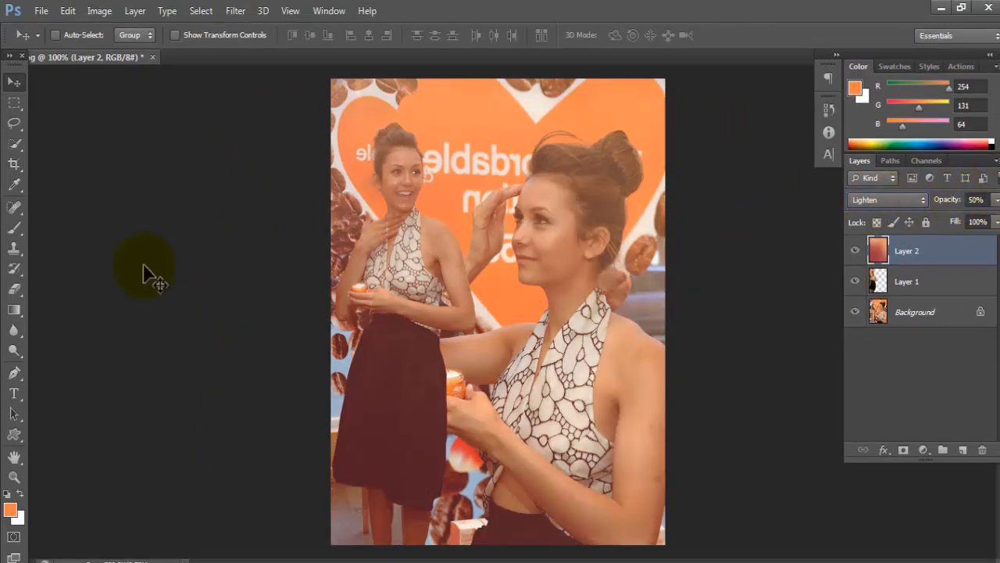
- Set up the Eraser with a soft round brush of 168 px and 0% hardness
click(21, 281)
click(57, 35)
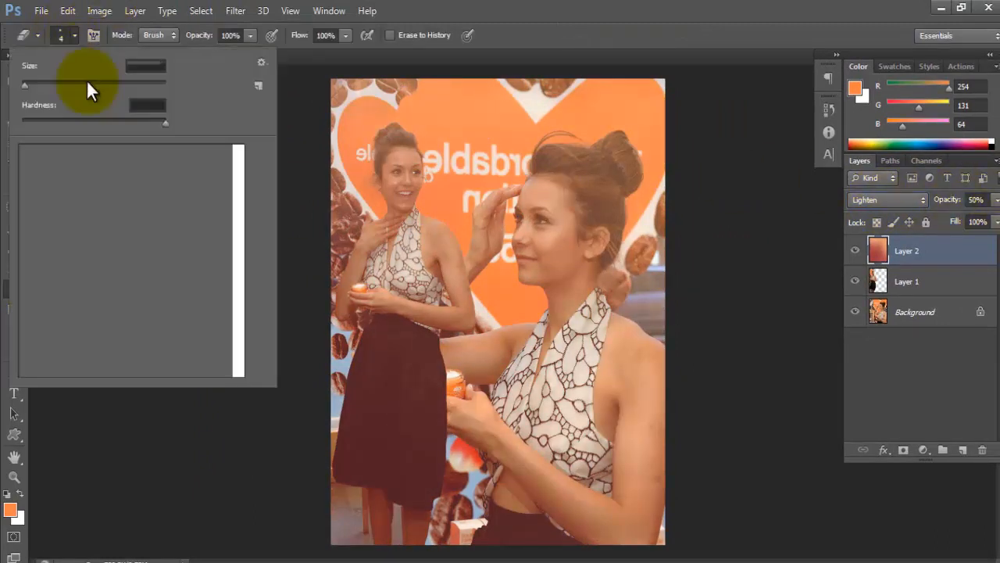
click(78, 157)
click(82, 81)
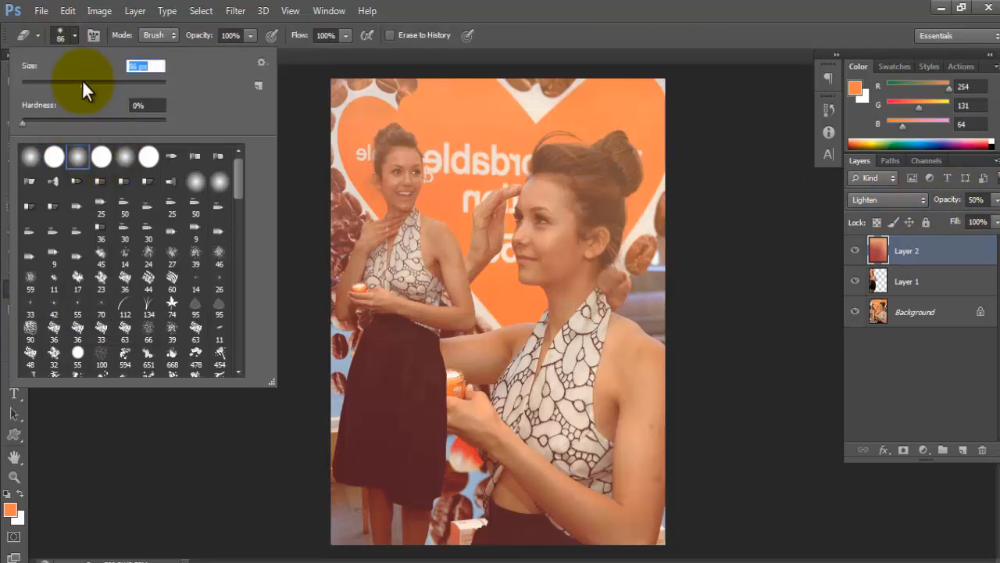
click(119, 83)
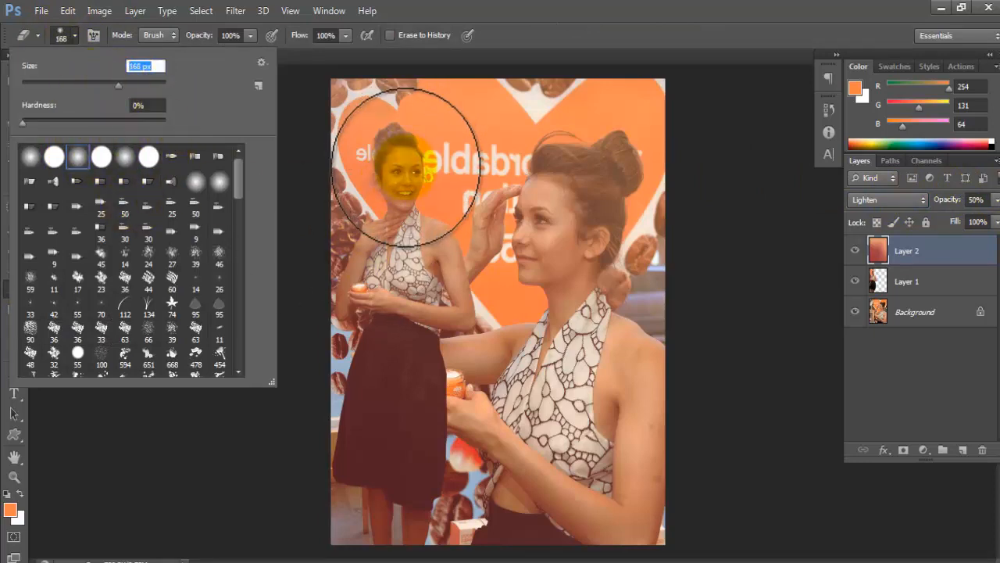
- Try erasing the texture over the smaller figure's face at 100% eraser opacity and undo it
click(407, 175)
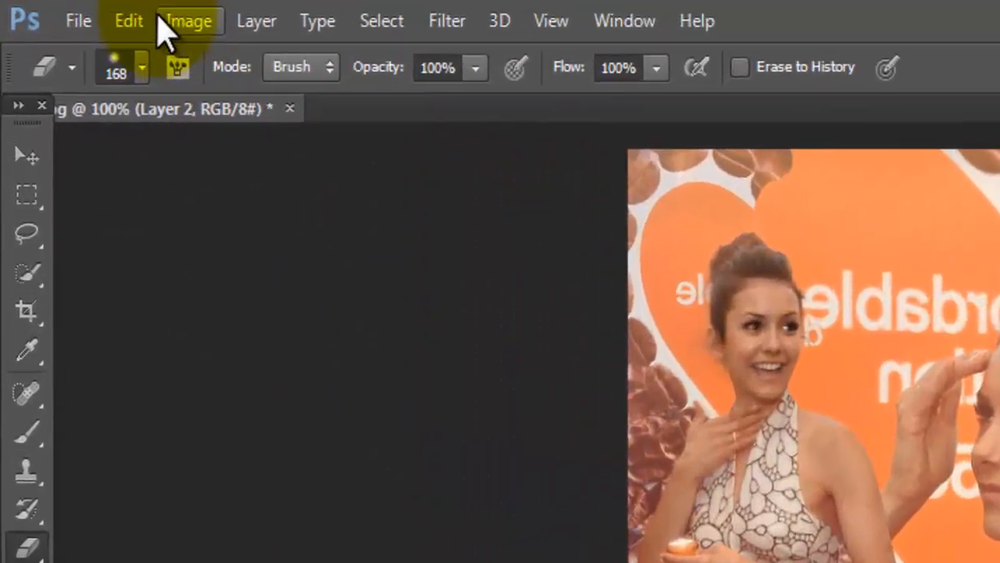
click(70, 10)
click(242, 101)
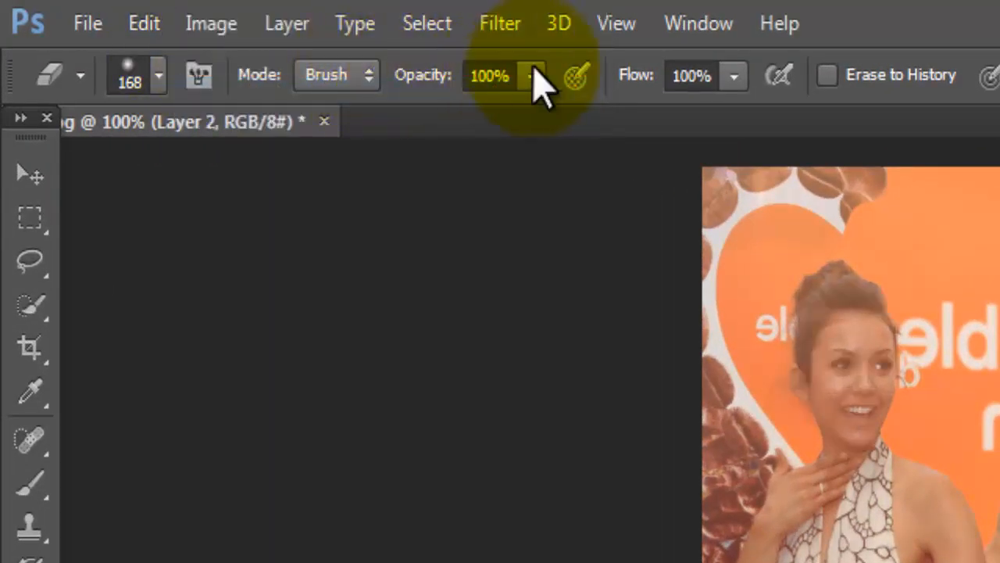
- Lower the Eraser's opacity to 57% and erase the texture softly over both faces on Layer 2
click(534, 78)
drag(534, 106, 461, 107)
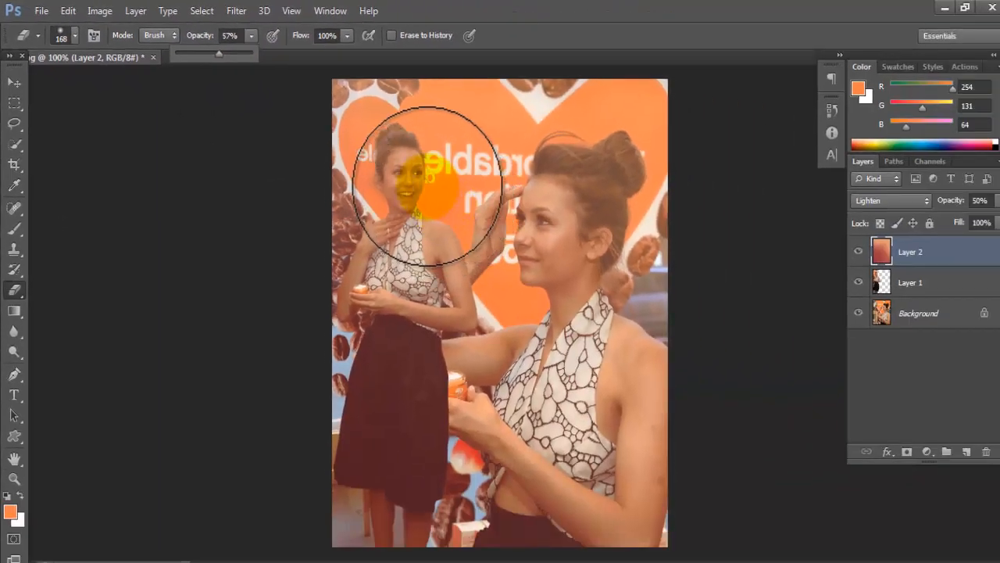
click(798, 340)
click(800, 322)
mouse_move(433, 173)
mouse_down()
mouse_move(458, 226)
mouse_move(576, 263)
mouse_move(550, 223)
mouse_move(554, 268)
mouse_up()
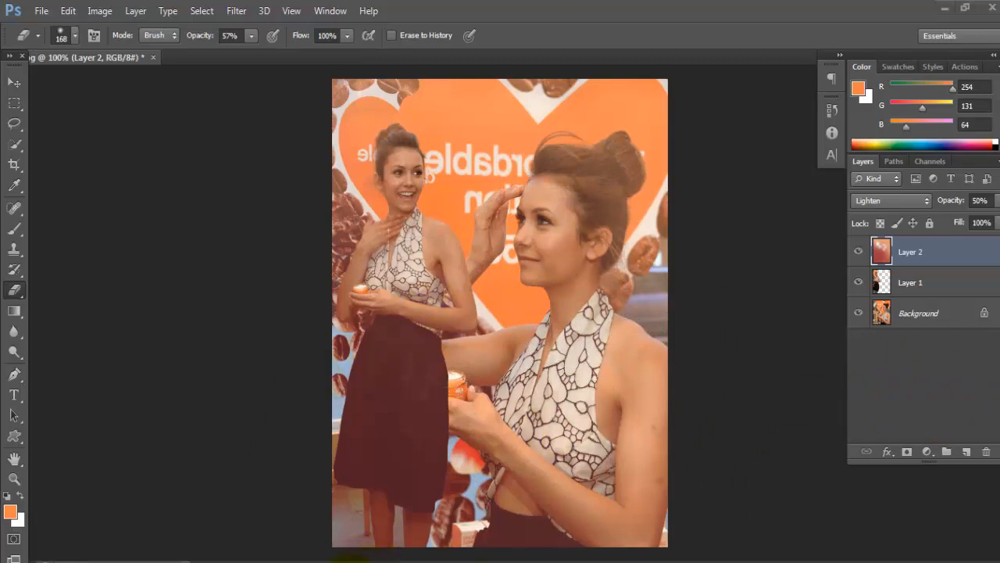
- Restore the minimised Dreams.jpg, copy its texture into 015.jpg as the top layer covering the canvas, and close the source file
click(350, 561)
click(352, 561)
click(232, 315)
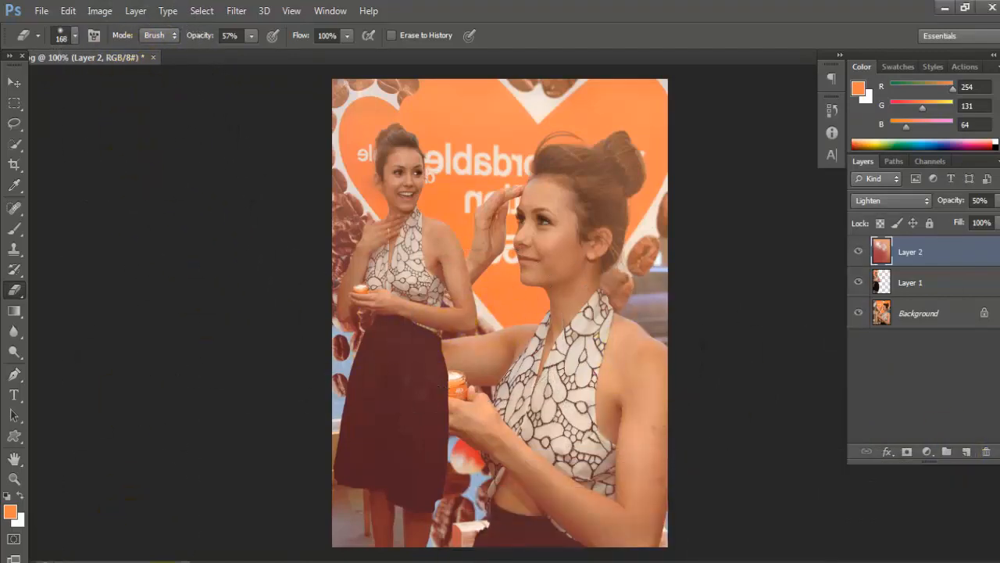
mouse_move(338, 559)
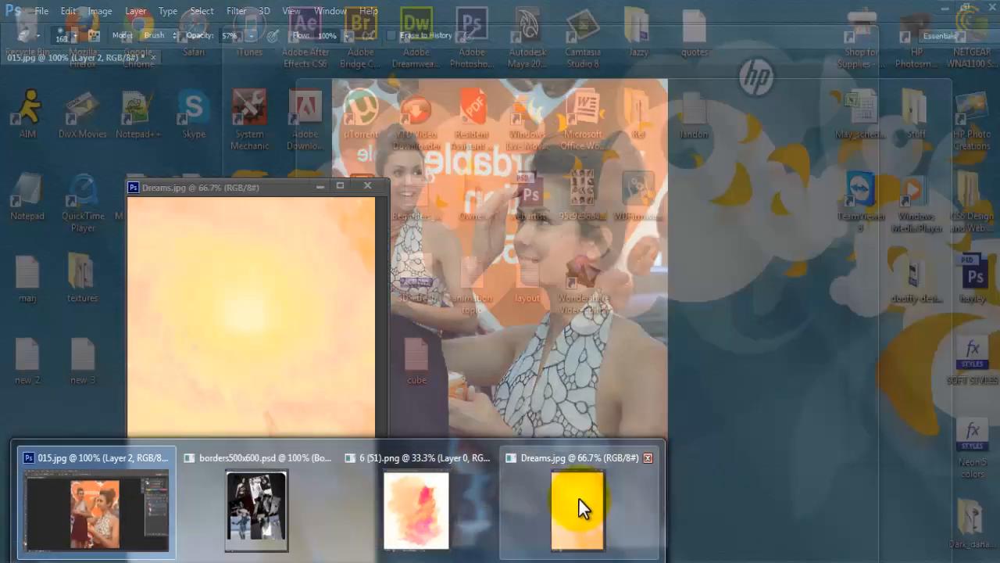
click(578, 501)
click(14, 82)
drag(225, 286, 448, 256)
click(367, 185)
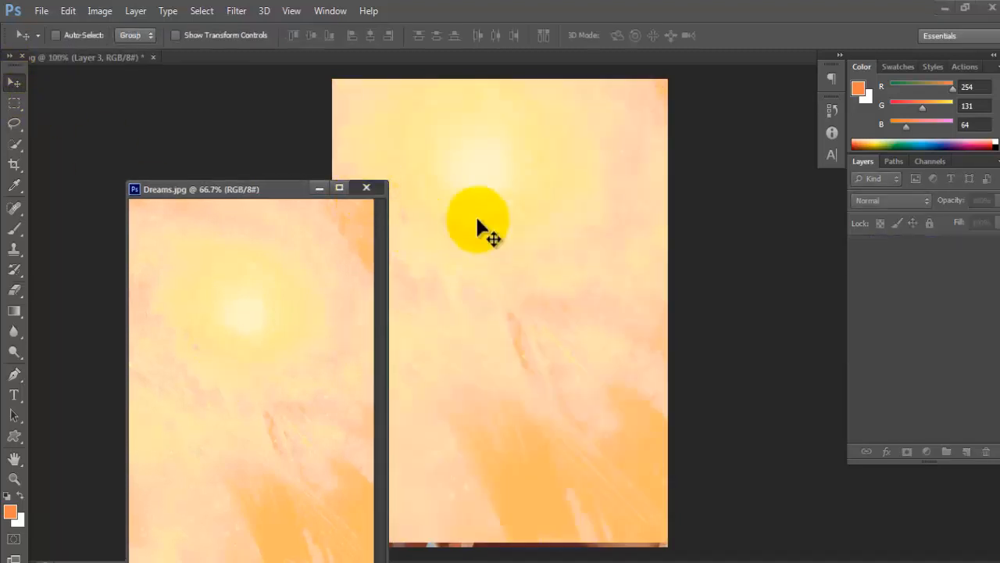
drag(509, 228, 500, 281)
- Try several blend modes on Layer 3, settle on Hue, and lower the layer's opacity to 71%
click(869, 200)
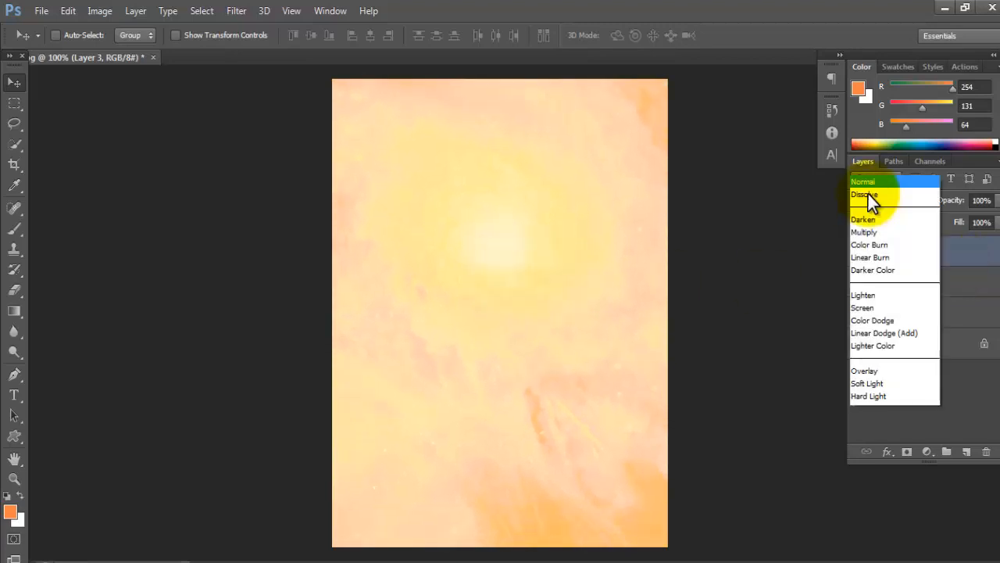
click(868, 6)
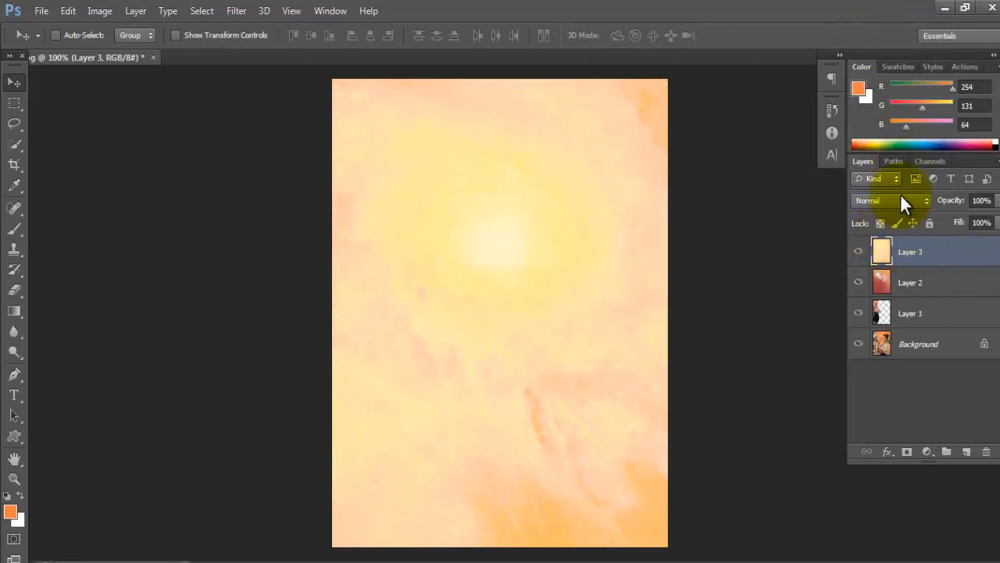
scroll(900, 200, down, 3)
scroll(901, 200, down, 6)
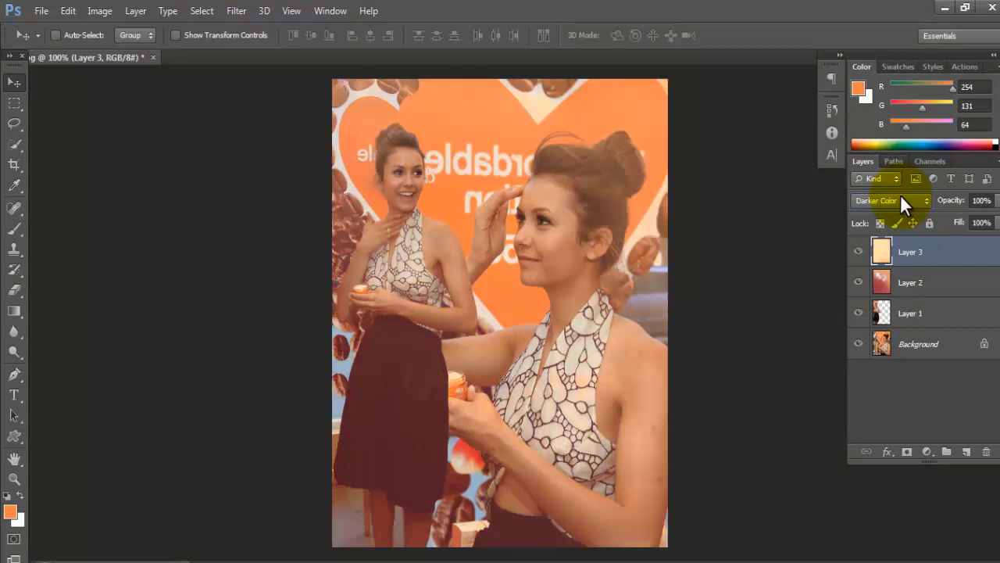
scroll(900, 200, down, 4)
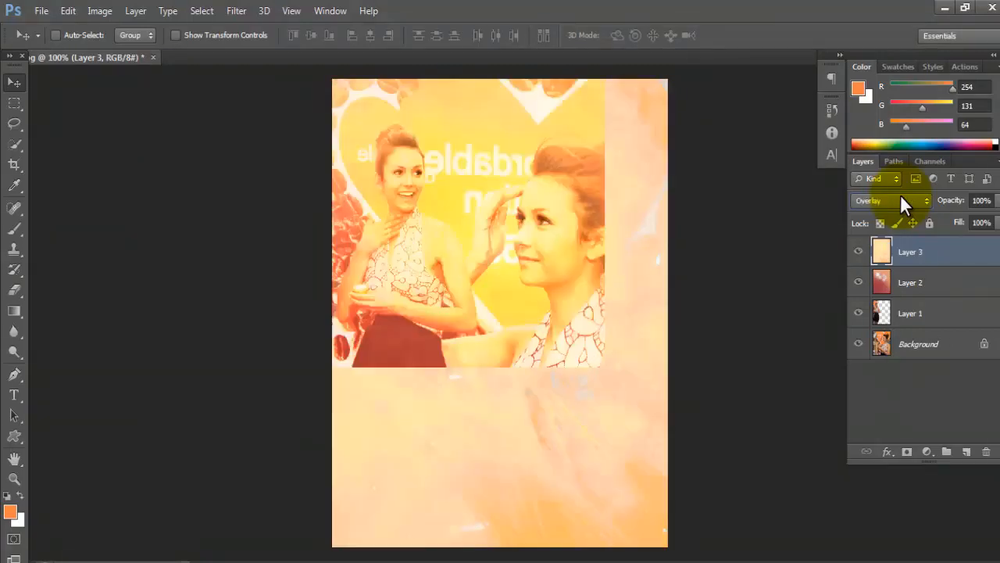
scroll(900, 200, down, 4)
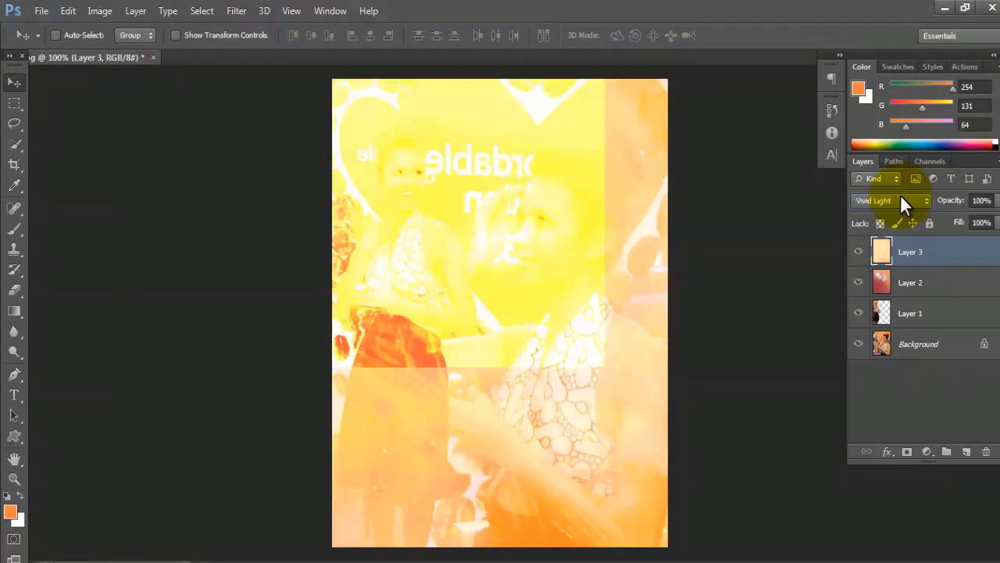
scroll(901, 200, down, 4)
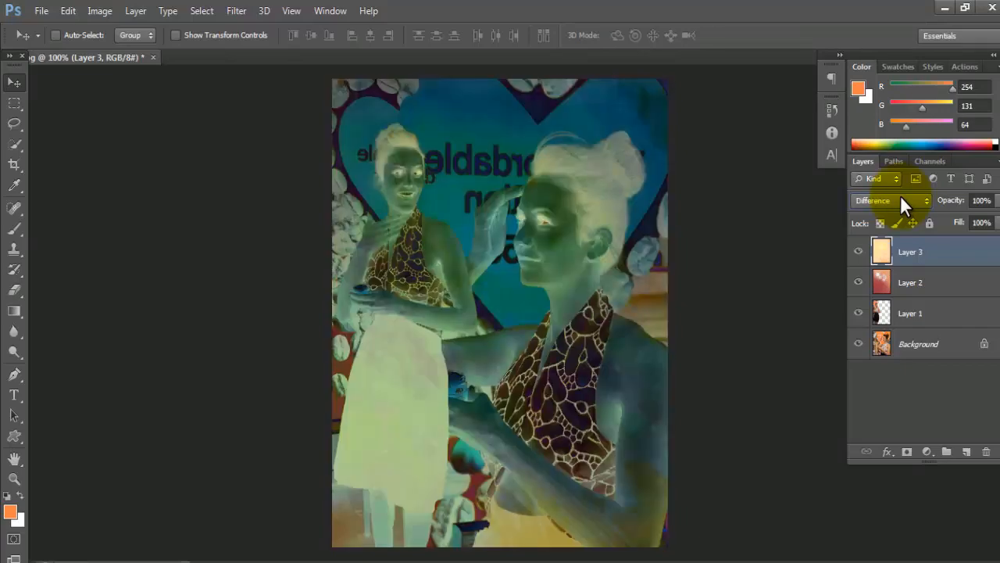
scroll(900, 200, down, 3)
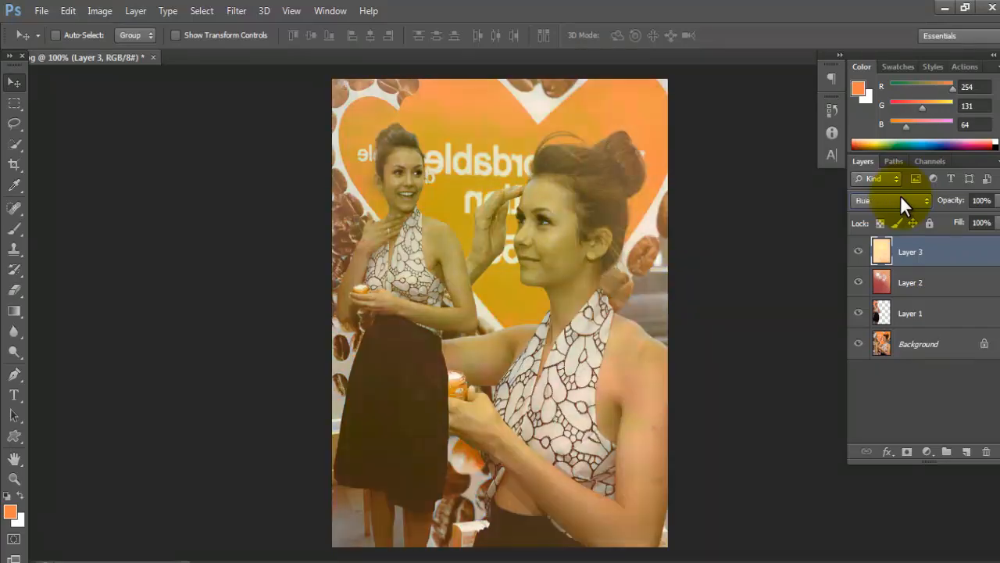
scroll(900, 200, up, 1)
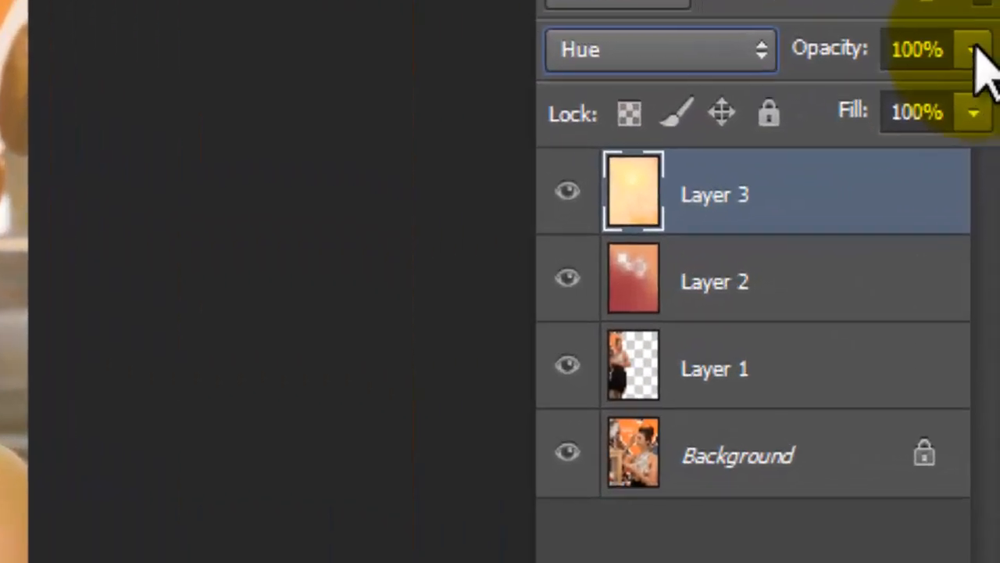
click(998, 200)
mouse_move(925, 78)
mouse_down()
mouse_move(920, 91)
mouse_move(886, 94)
mouse_move(920, 96)
mouse_up()
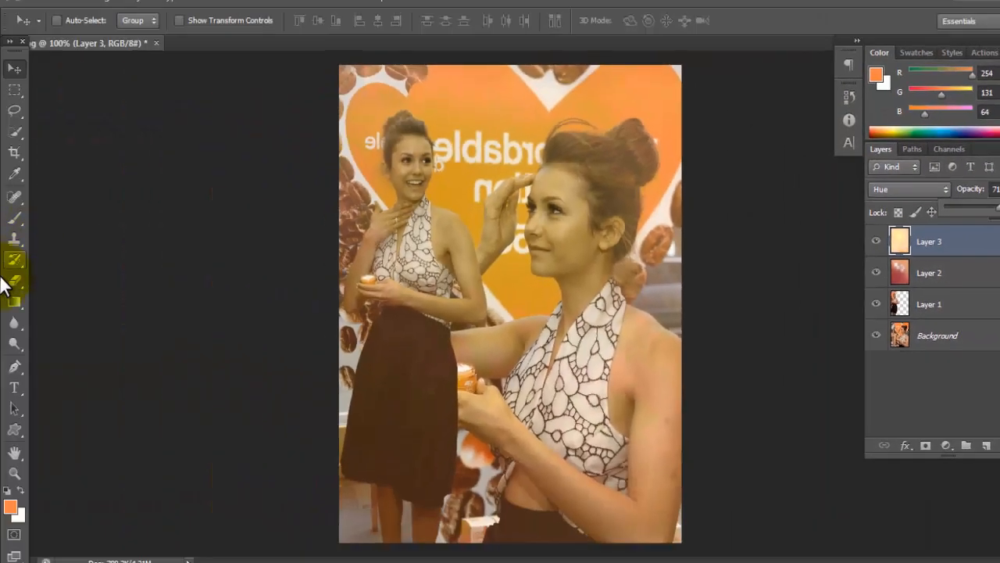
- Erase the Layer 3 texture softly over both faces with the Eraser at 57% opacity
click(8, 280)
click(418, 165)
mouse_move(426, 170)
mouse_down()
mouse_move(554, 245)
mouse_move(562, 216)
mouse_move(572, 312)
mouse_move(562, 287)
mouse_up()
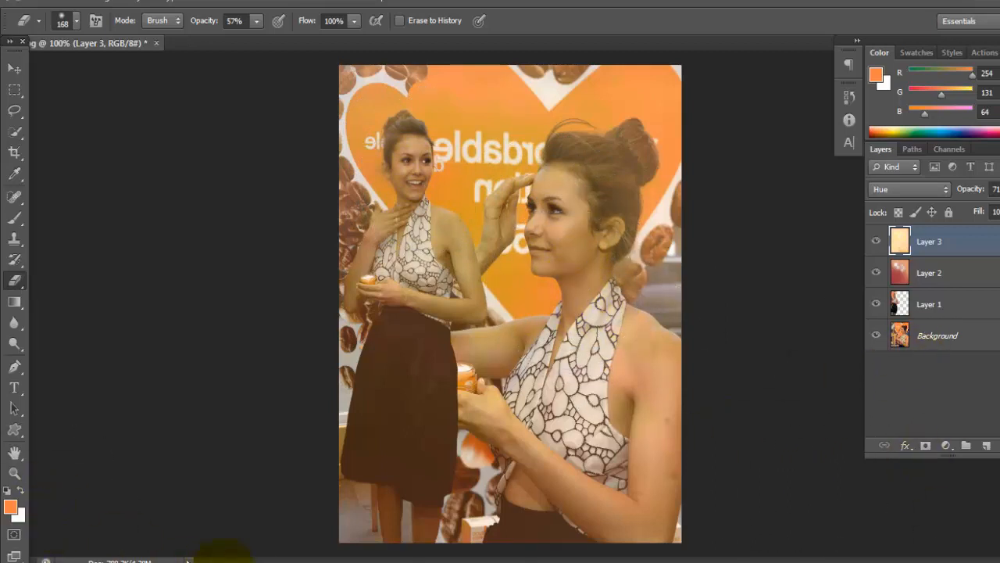
- Restore the minimised 6 (51).png texture window and switch to the Move tool
mouse_move(223, 557)
click(495, 457)
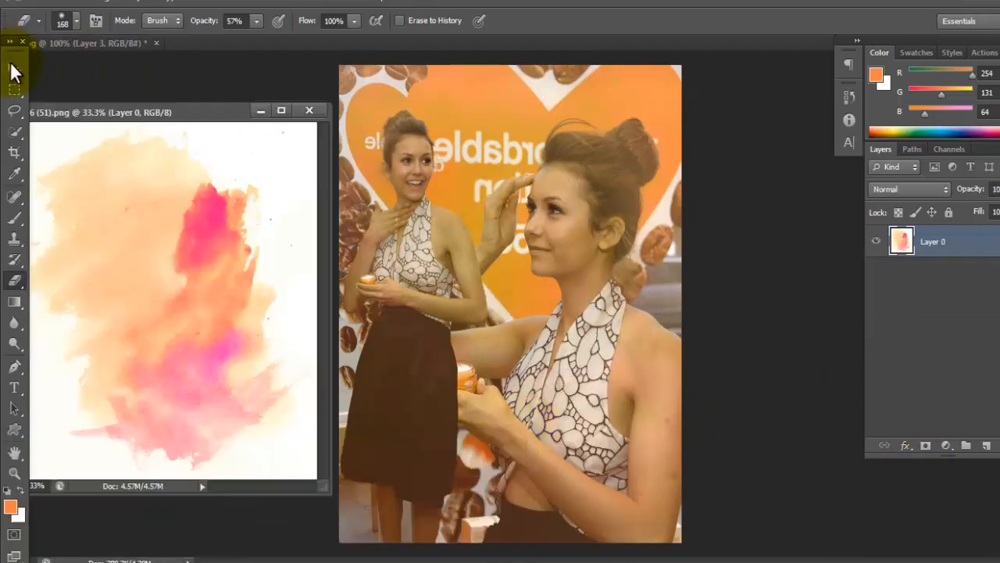
click(14, 70)
- Try copying the full-size watercolour texture into 015.jpg as a new layer and delete that layer
drag(157, 302, 442, 285)
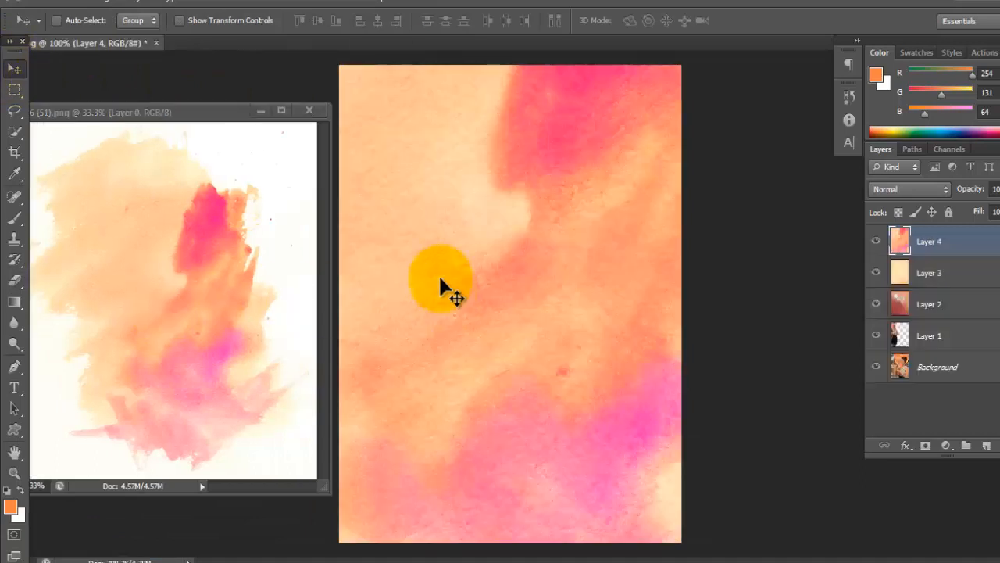
click(986, 444)
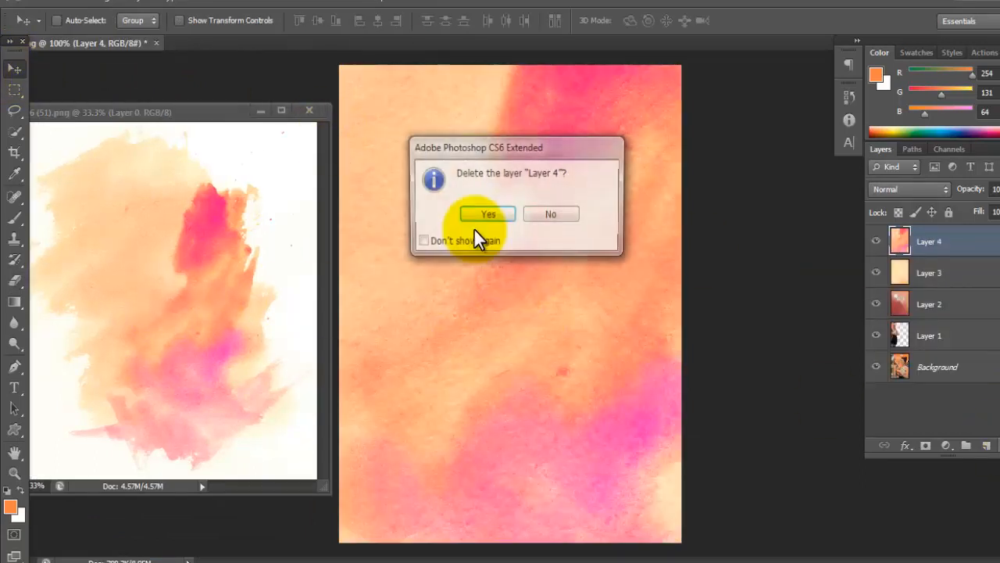
key(Return)
- Resize 6 (51).png to a width of 700 pixels with its proportions constrained
click(90, 4)
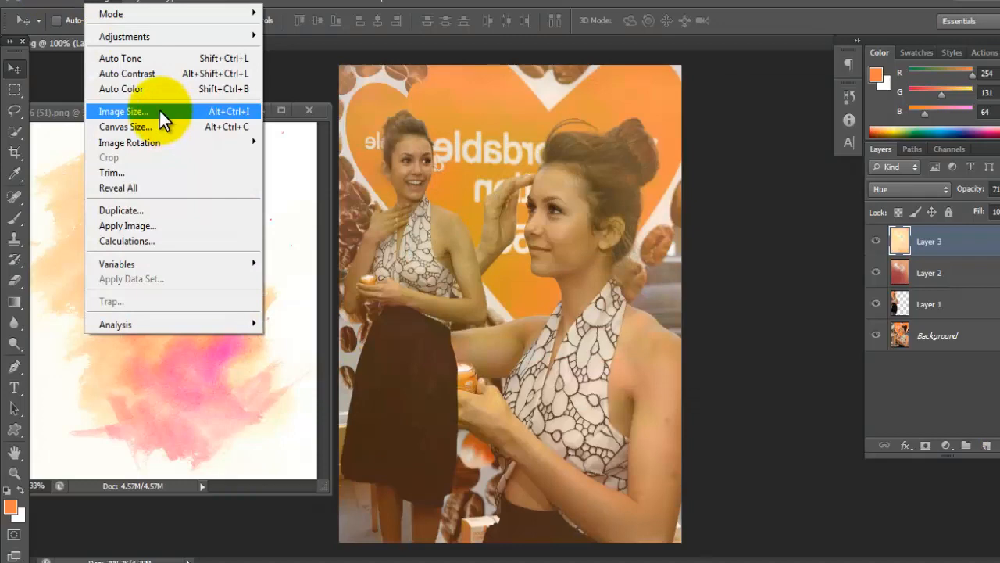
click(47, 145)
click(98, 4)
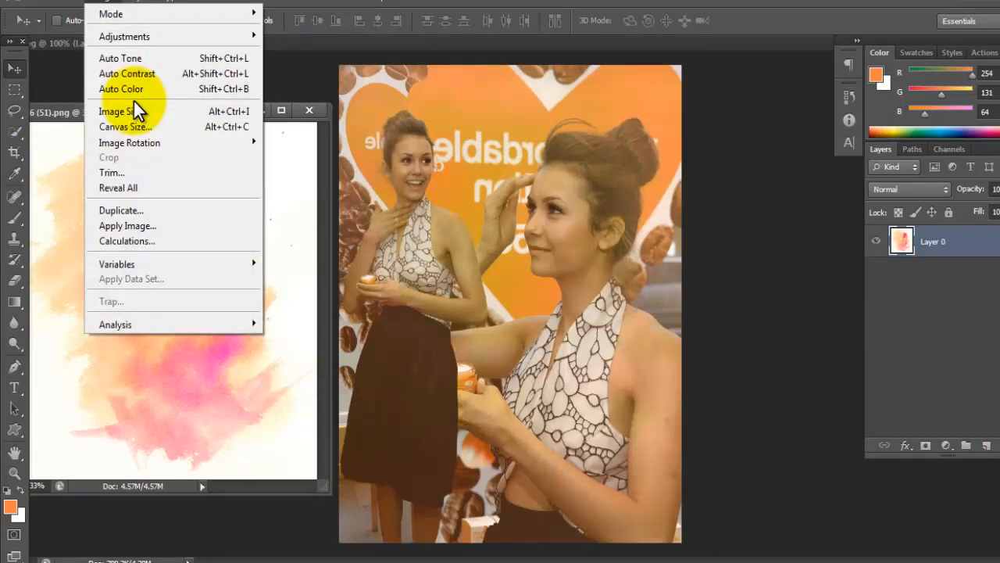
click(133, 109)
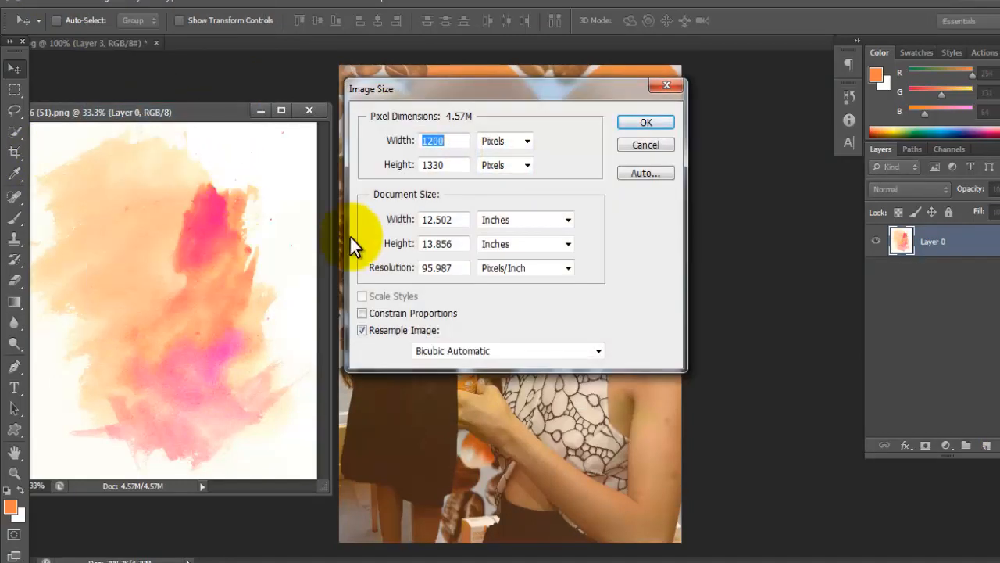
click(412, 313)
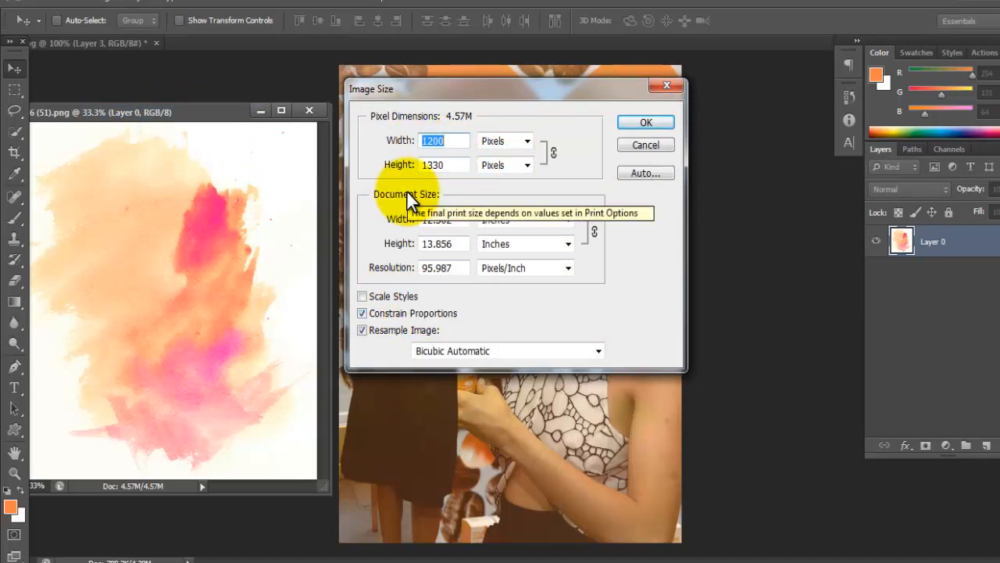
text(700)
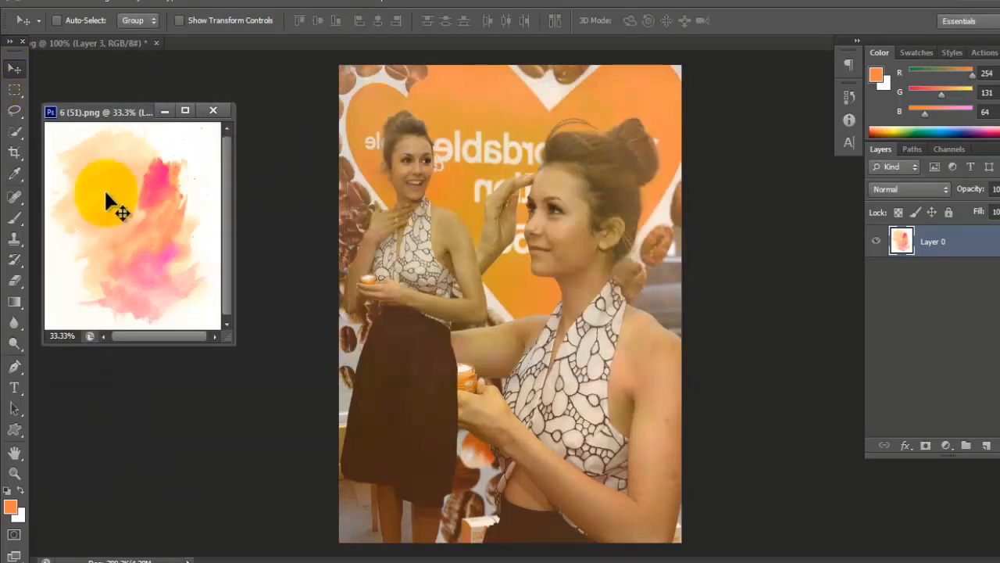
- Copy the resized texture into 015.jpg as the top layer, close the source file and move the layer to cover the canvas
drag(94, 218, 585, 236)
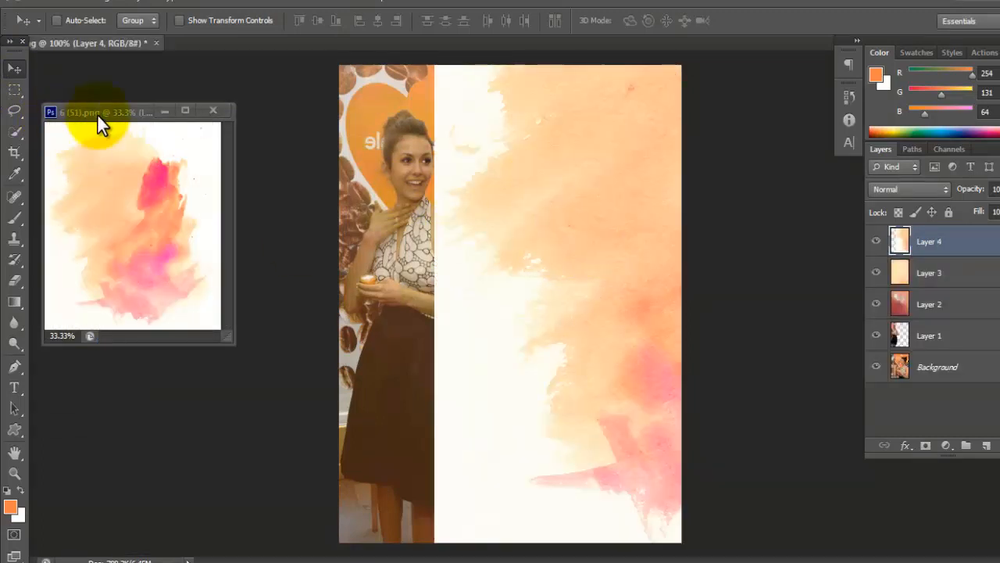
click(211, 114)
click(566, 215)
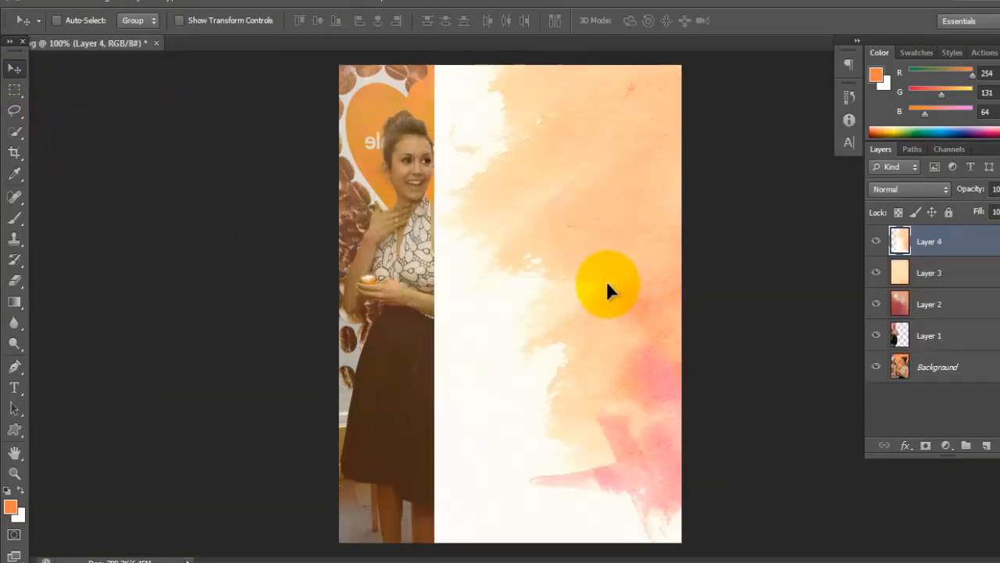
drag(607, 284, 446, 316)
- Try several blend modes on Layer 4, settle on Pin Light, and lower the layer's opacity to 75%
click(910, 188)
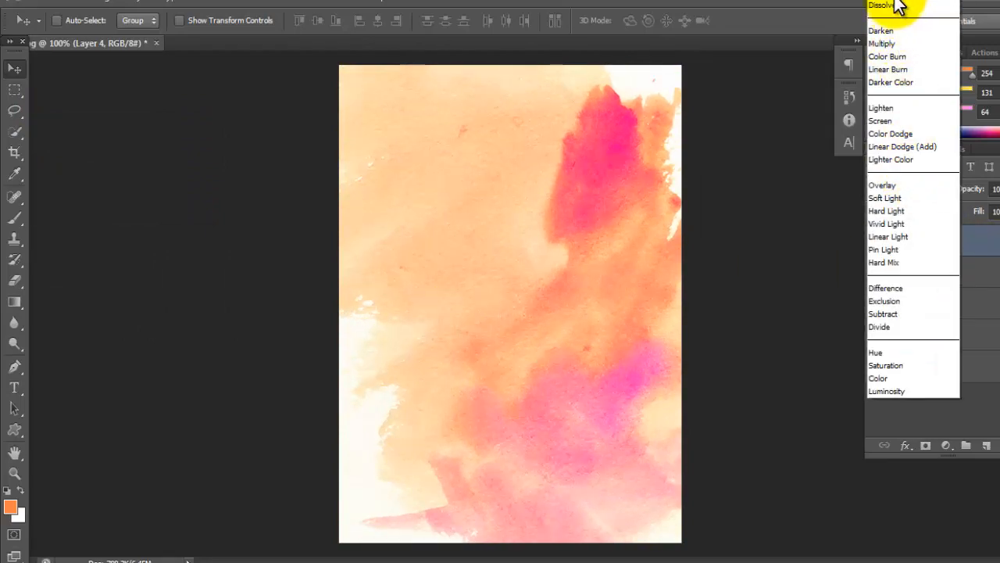
click(899, 39)
scroll(915, 195, down, 4)
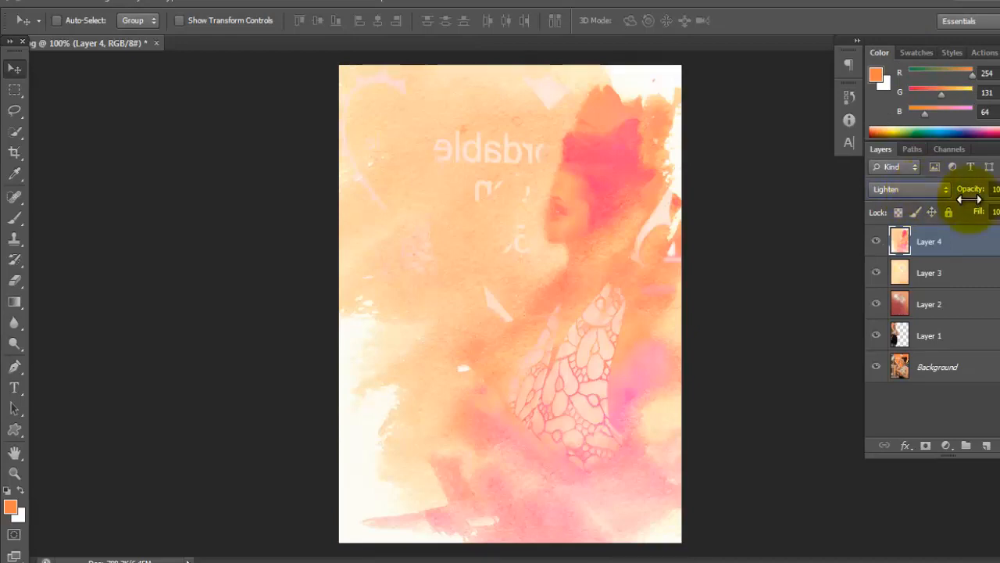
scroll(922, 188, down, 5)
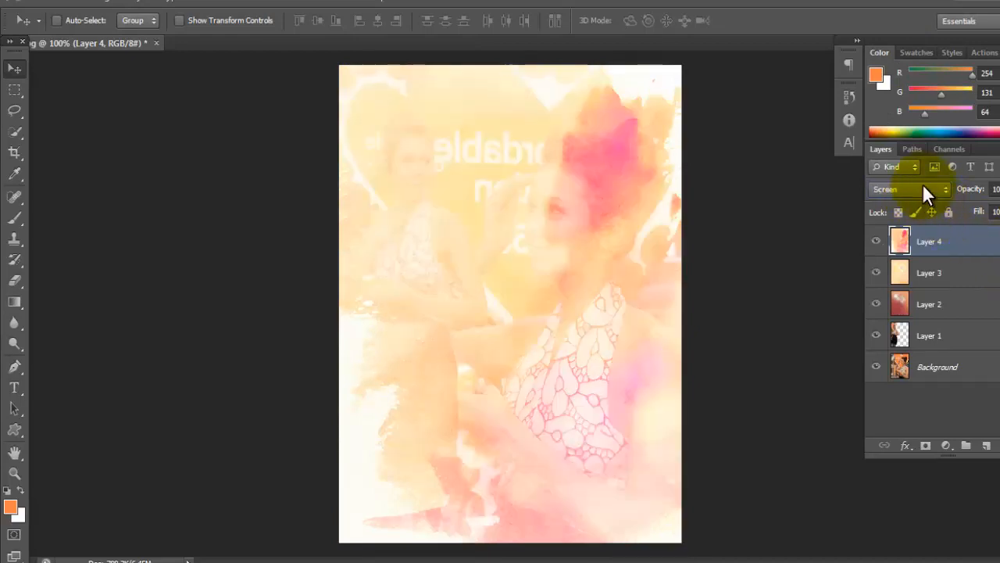
scroll(921, 188, down, 2)
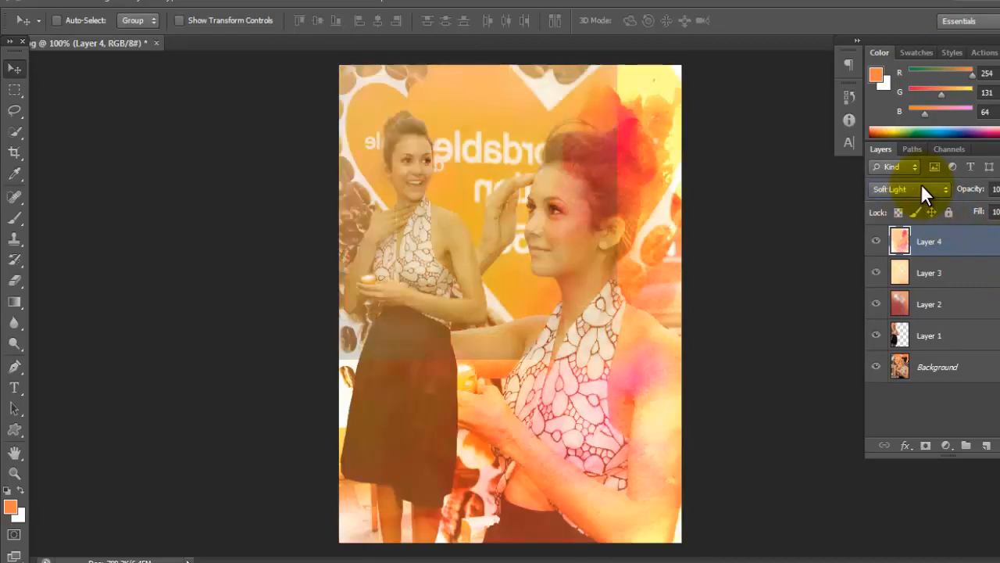
scroll(920, 187, up, 1)
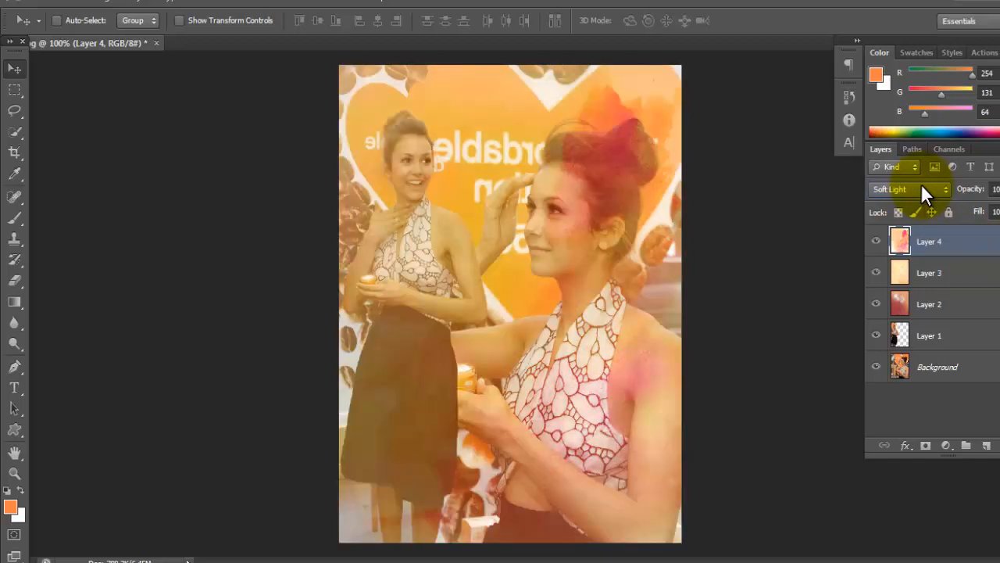
scroll(921, 188, down, 4)
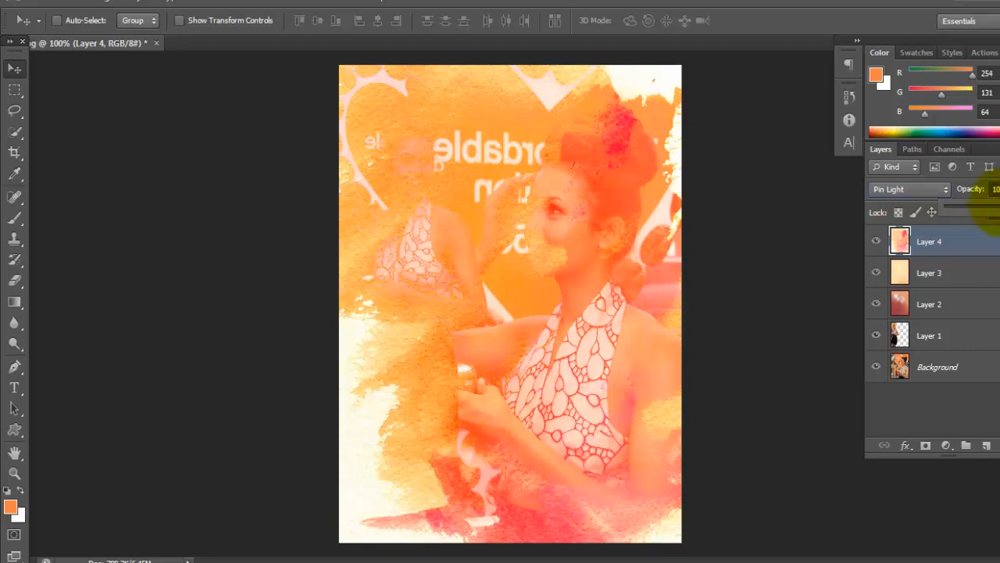
drag(997, 207, 999, 209)
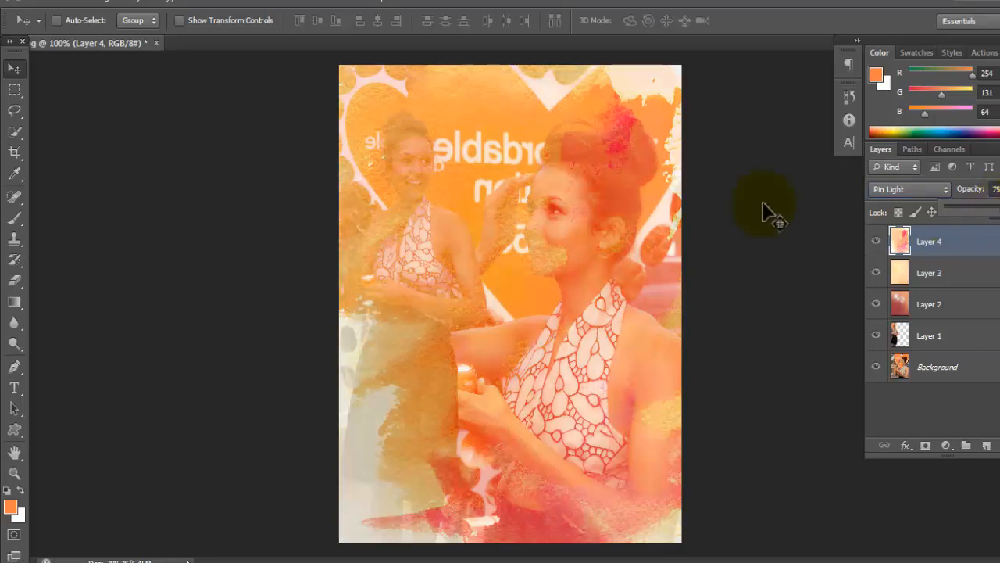
- Lower the Eraser's opacity to 21% and erase the Layer 4 texture gradually over both faces
click(14, 279)
click(235, 21)
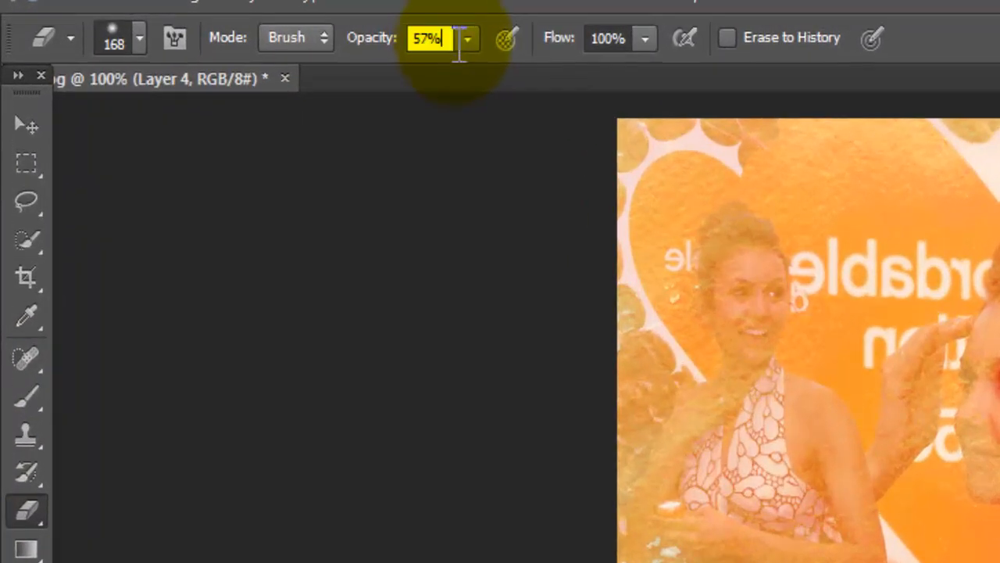
click(467, 38)
mouse_move(431, 62)
mouse_down()
mouse_move(407, 70)
mouse_move(415, 66)
mouse_up()
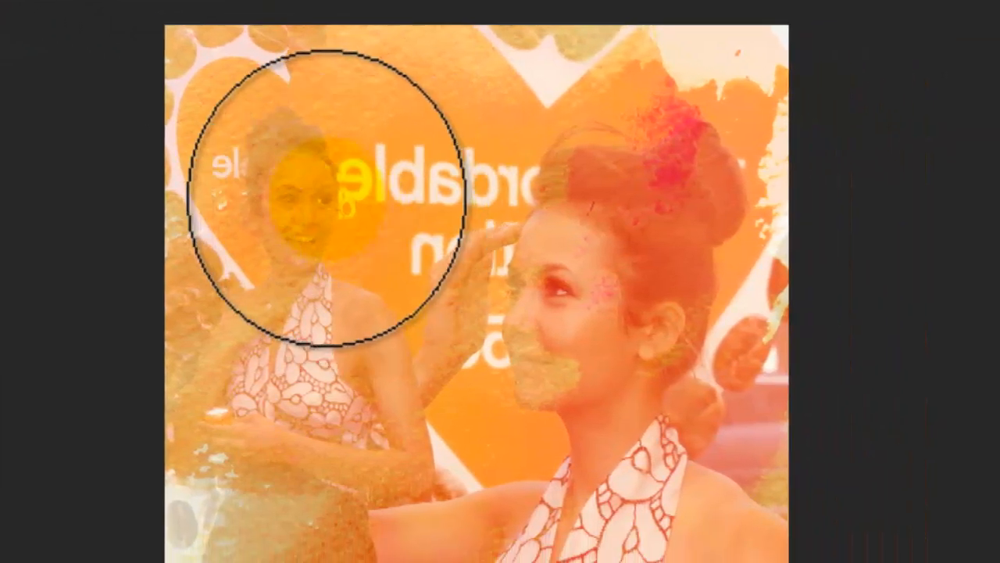
mouse_move(629, 260)
mouse_down()
mouse_move(625, 251)
mouse_move(635, 330)
mouse_up()
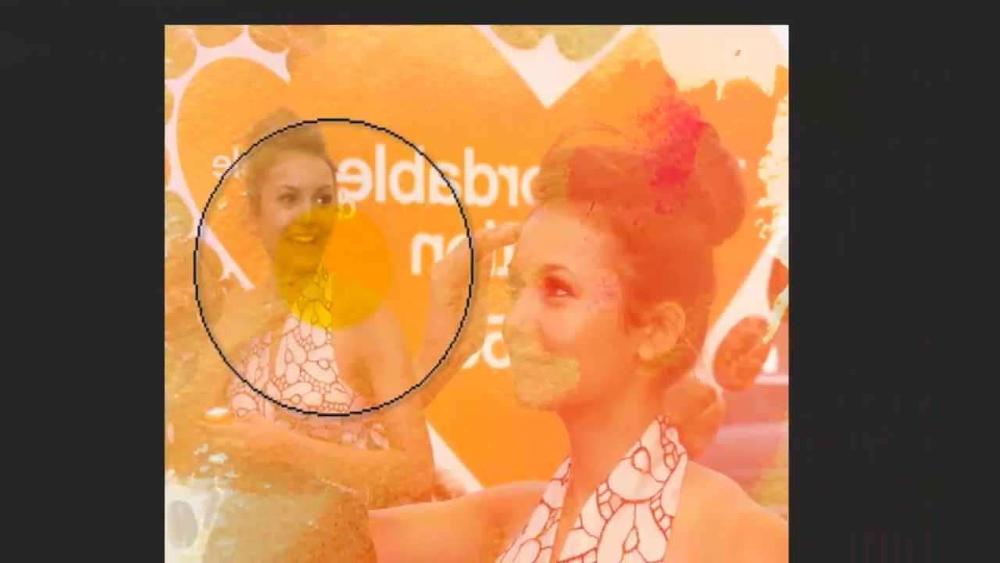
mouse_move(333, 266)
mouse_down()
mouse_move(306, 193)
mouse_move(334, 251)
mouse_move(310, 196)
mouse_move(488, 303)
mouse_move(722, 350)
mouse_move(567, 300)
mouse_move(560, 330)
mouse_move(530, 352)
mouse_move(532, 368)
mouse_move(558, 315)
mouse_move(558, 347)
mouse_move(555, 282)
mouse_move(514, 362)
mouse_move(456, 342)
mouse_move(563, 500)
mouse_move(302, 275)
mouse_move(315, 218)
mouse_move(305, 196)
mouse_move(321, 276)
mouse_move(310, 385)
mouse_move(274, 379)
mouse_move(410, 439)
mouse_move(397, 449)
mouse_move(271, 405)
mouse_move(464, 479)
mouse_move(432, 493)
mouse_move(389, 464)
mouse_move(536, 374)
mouse_move(590, 328)
mouse_up()
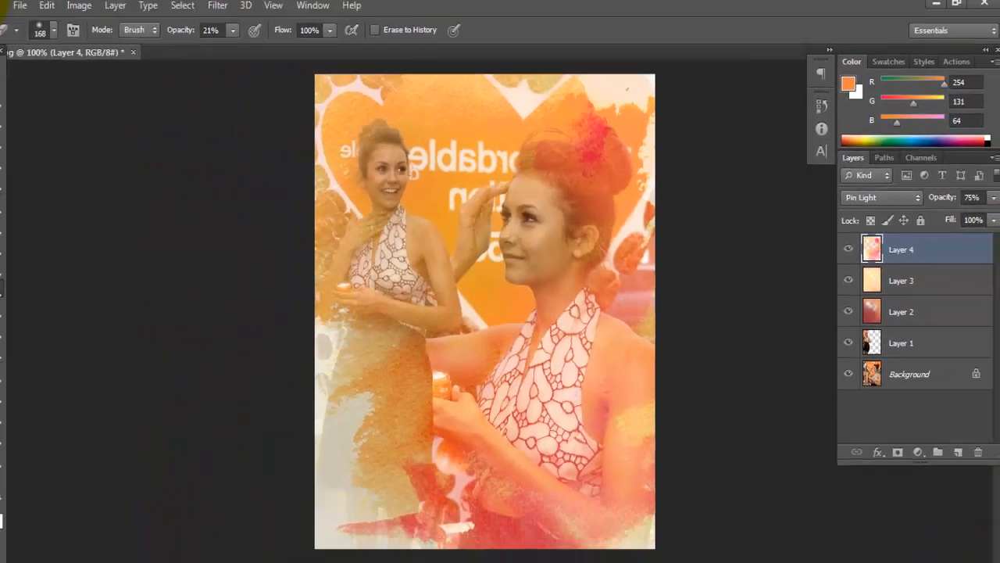
- Float 015.jpg in its own window, then switch to Windows Explorer and open the Clock folder in Textures Tutorial
drag(78, 57, 516, 100)
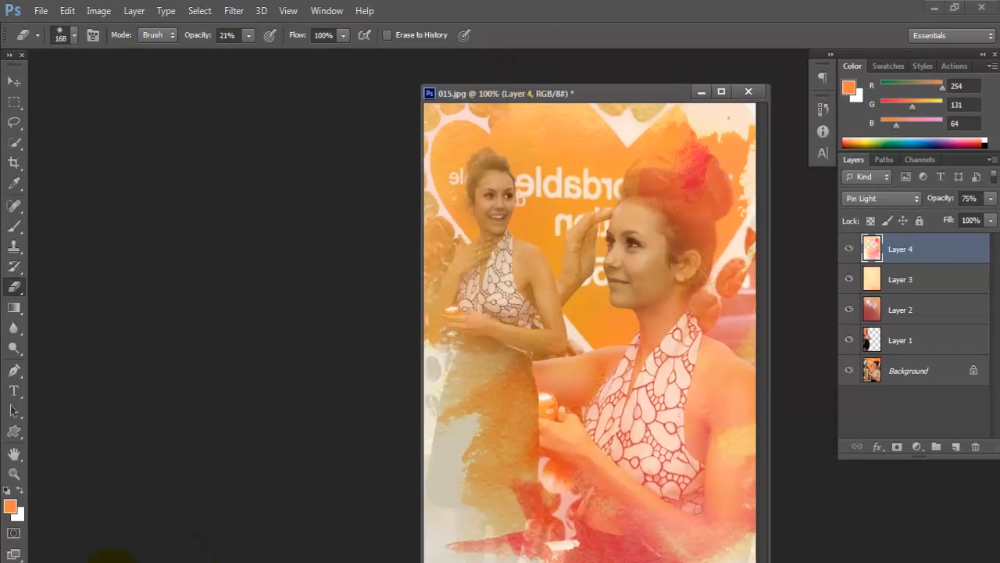
click(300, 522)
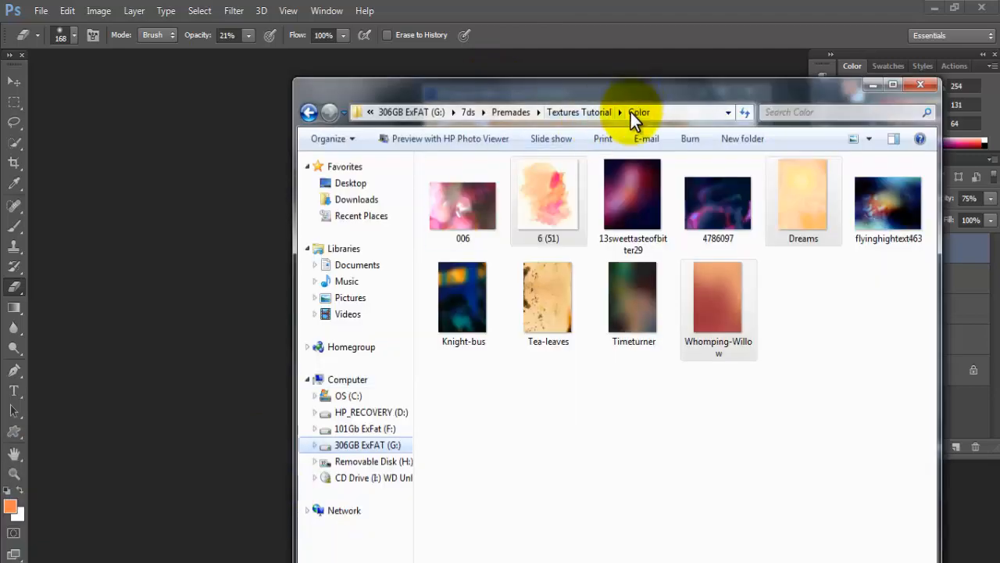
click(593, 115)
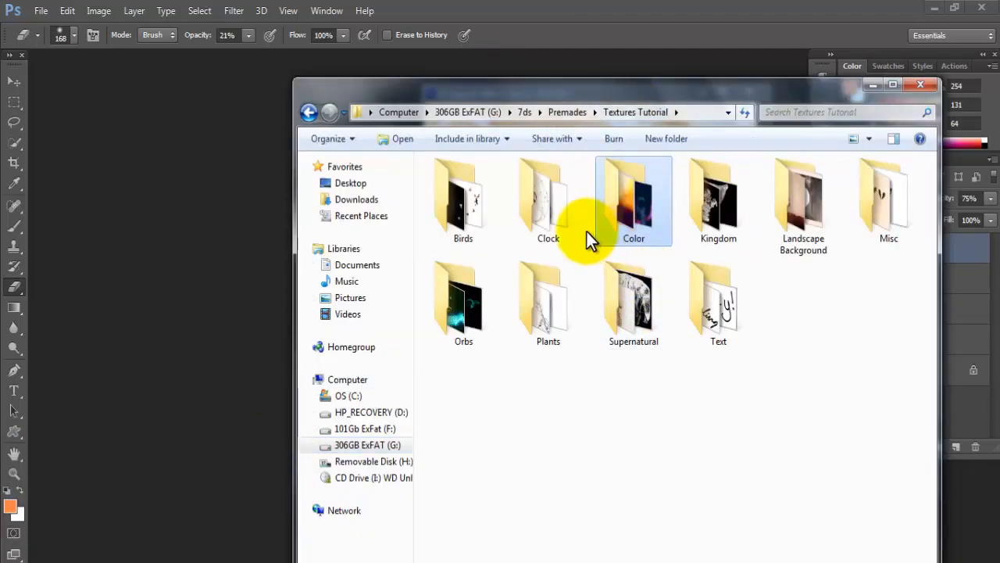
double_click(555, 201)
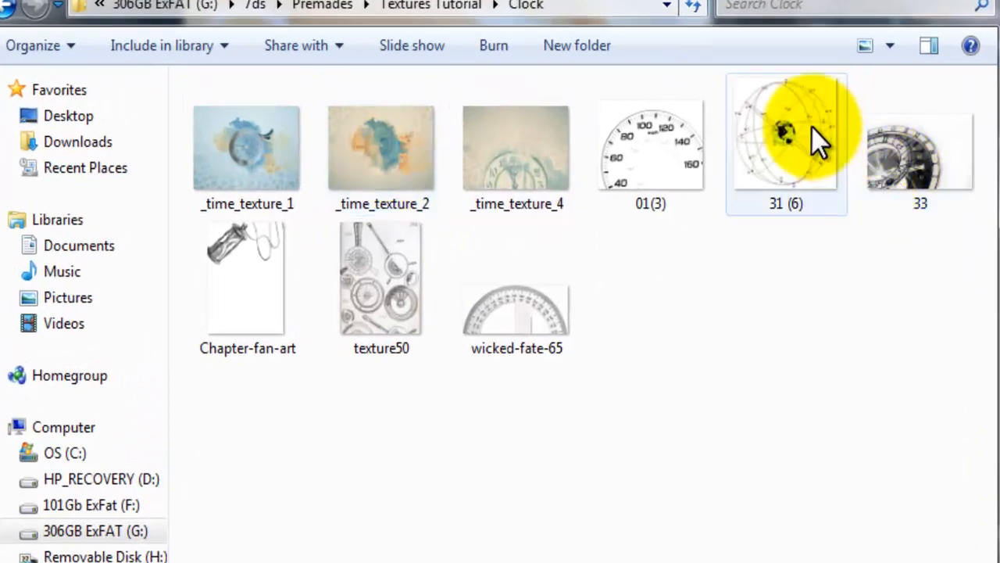
- Go back to Textures Tutorial, open the Birds folder and load image 7 with the white birds on black into Photoshop
click(462, 8)
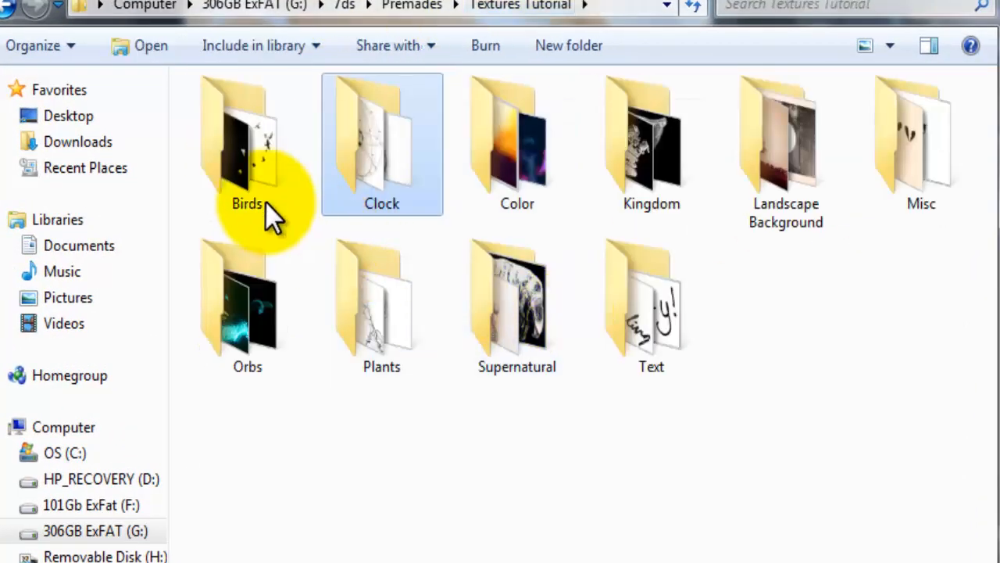
click(274, 165)
double_click(271, 164)
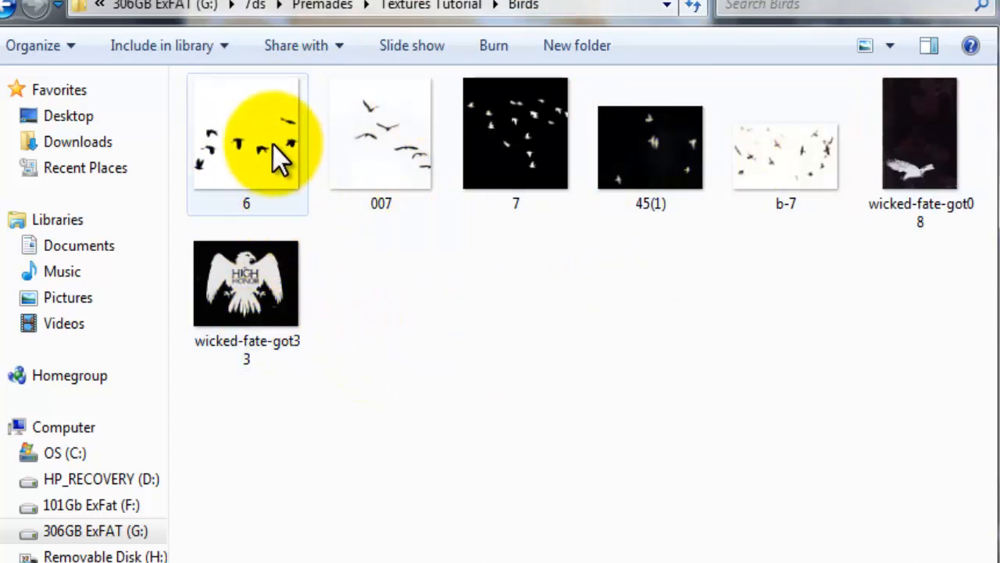
mouse_move(264, 144)
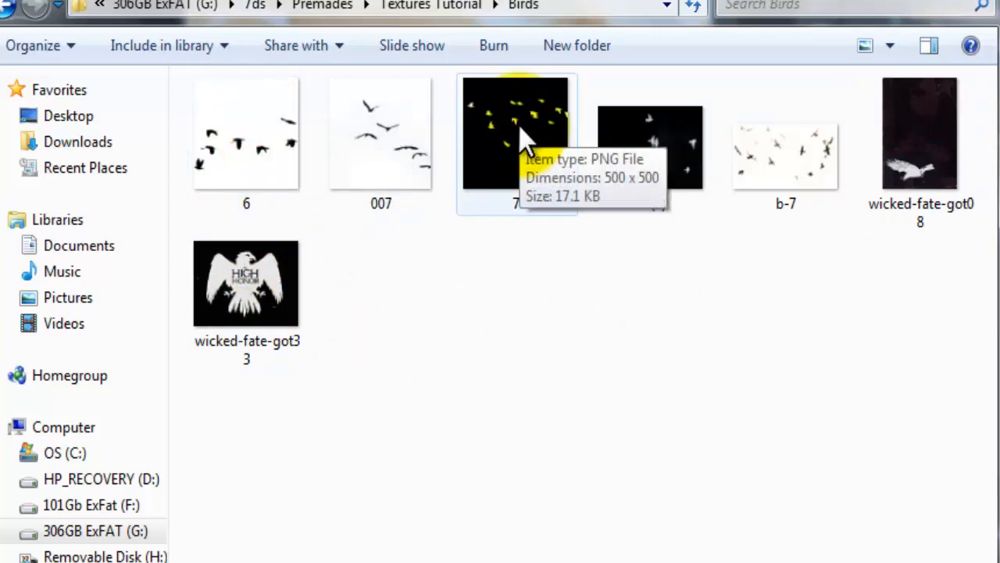
drag(529, 8, 536, 74)
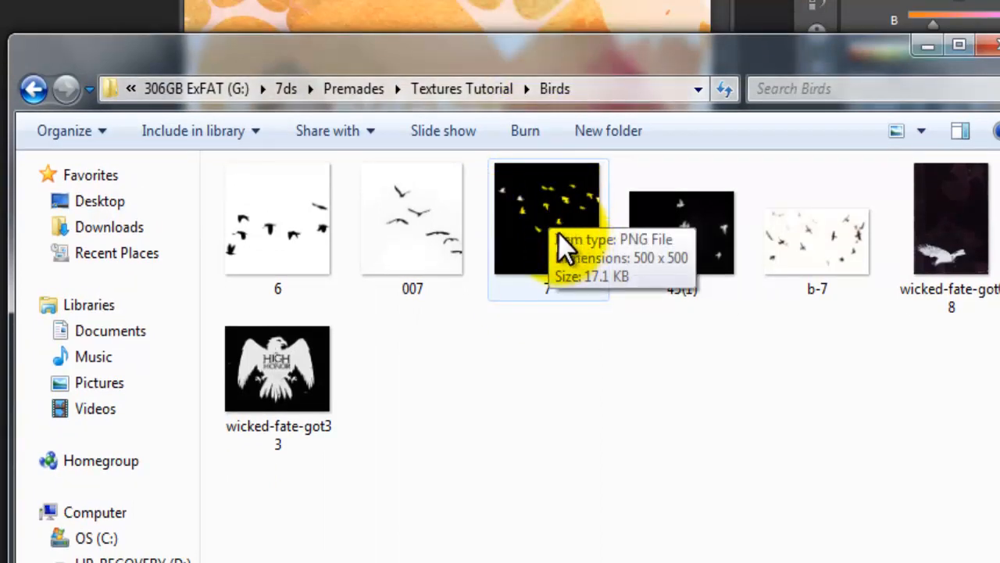
drag(547, 226, 158, 168)
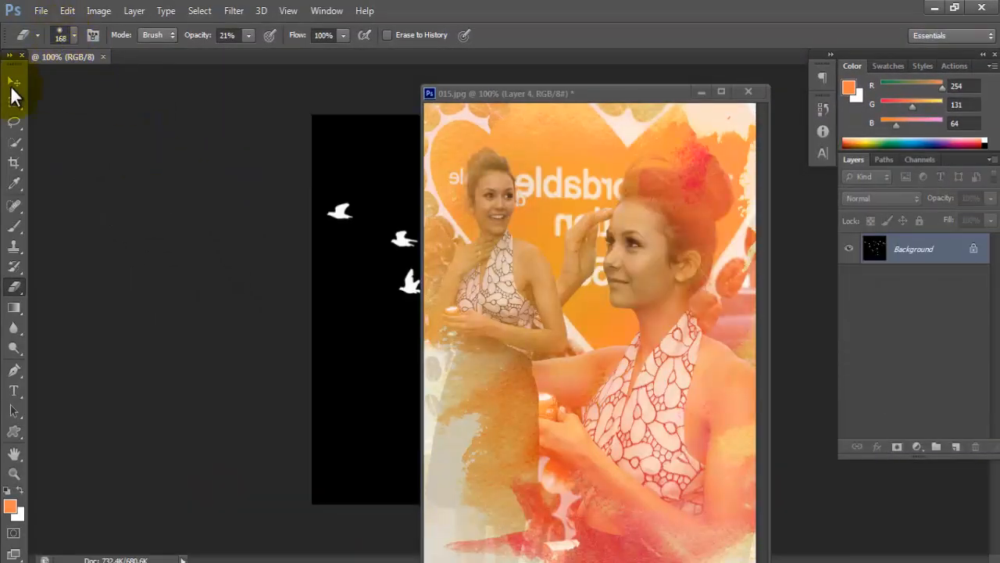
- Copy the birds image into 015.jpg as the top layer, close the source file and dock the 015.jpg window
click(13, 86)
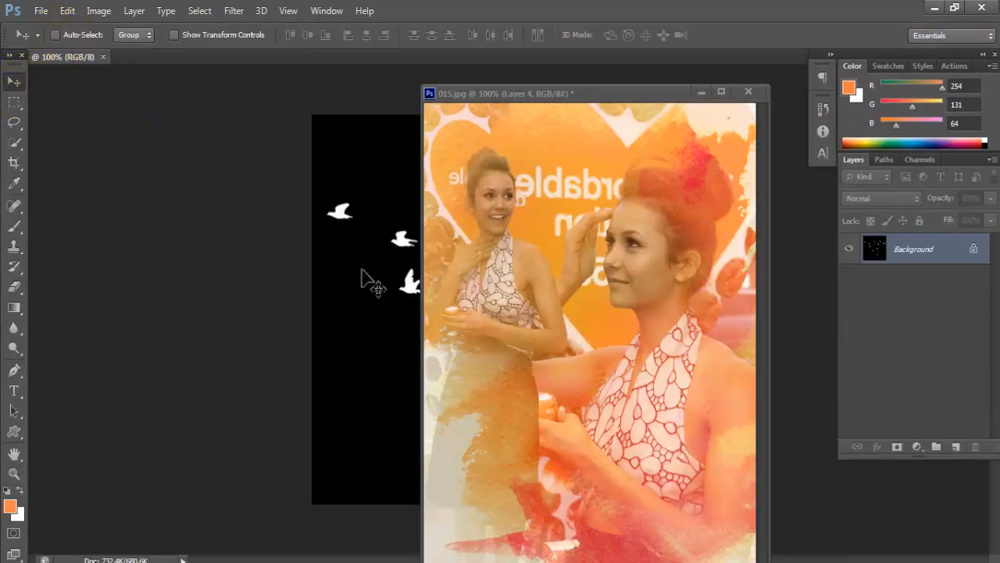
drag(344, 217, 489, 353)
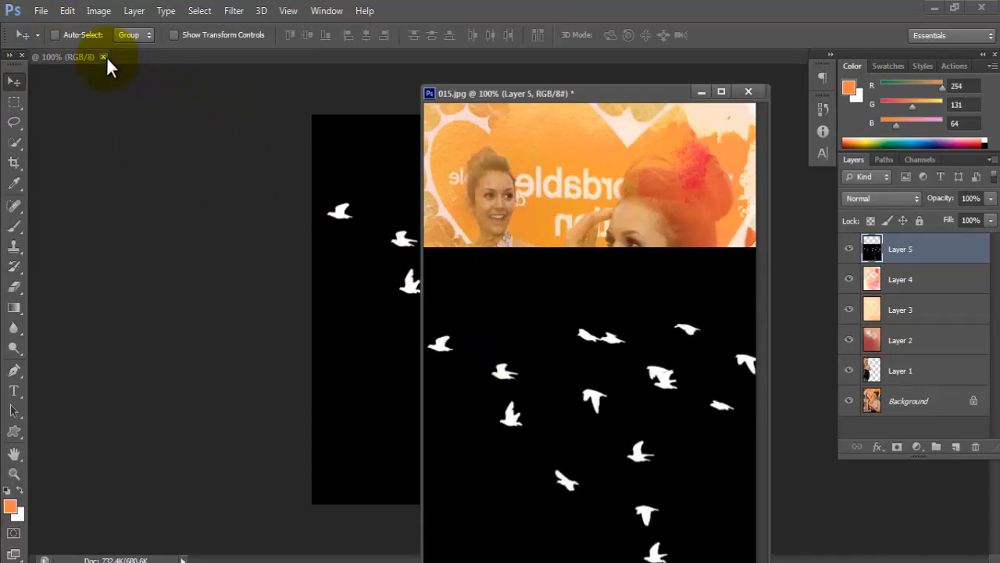
click(103, 57)
drag(517, 81, 381, 48)
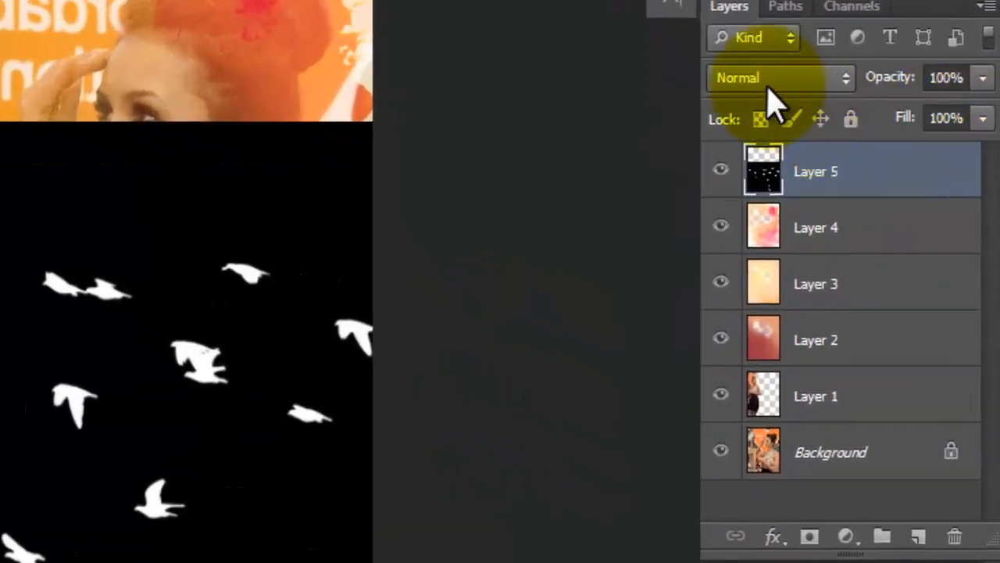
- Step through the blend modes on Layer 5 and settle on Screen
click(767, 87)
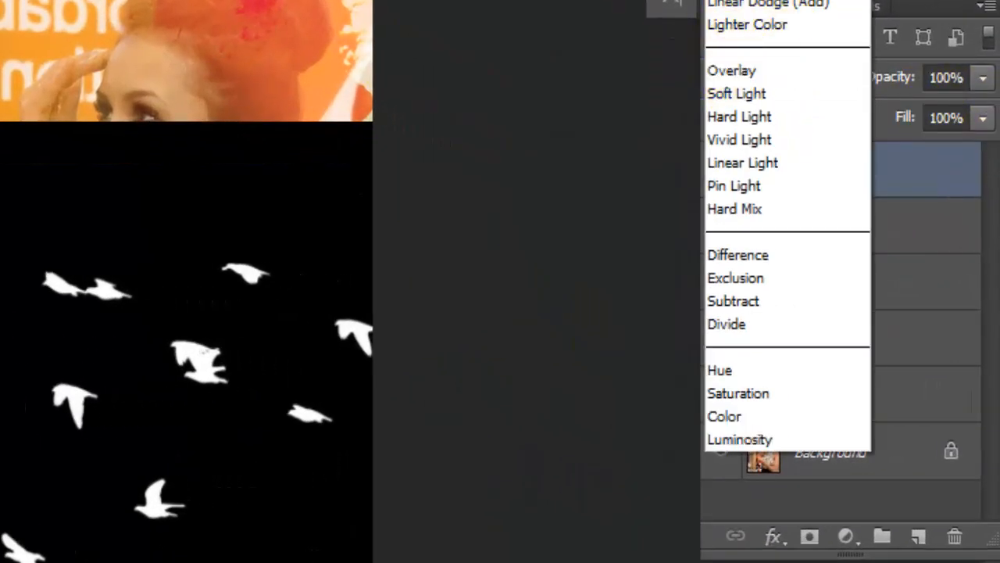
click(769, 0)
key(Down)
key(Down)
key(Down)
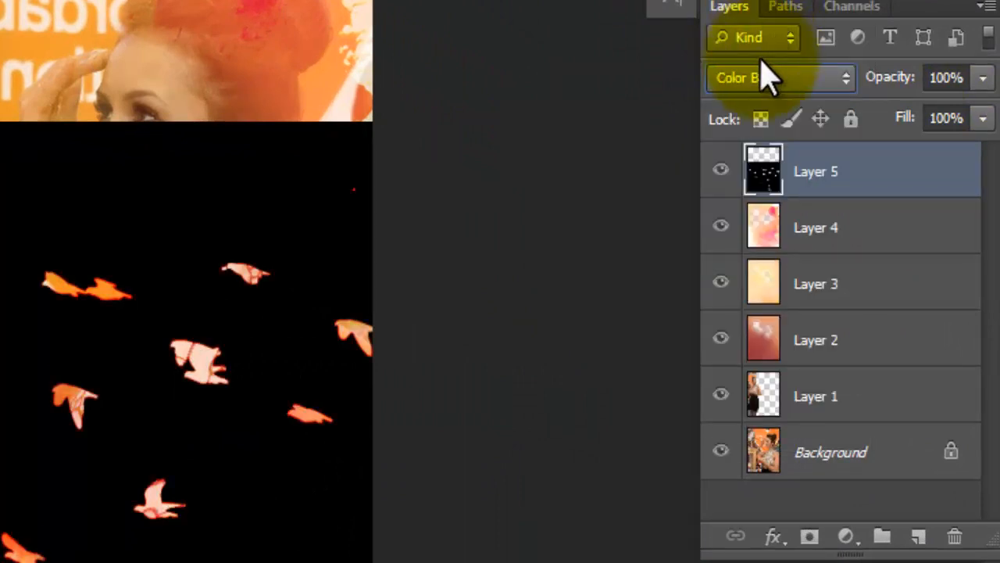
key(Down)
key(Down)
key(Down)
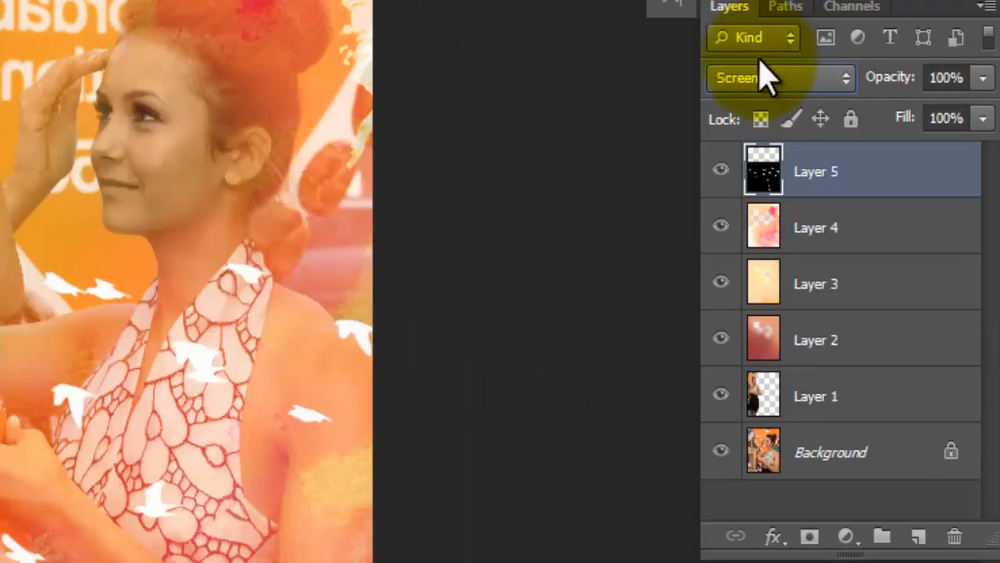
key(Down)
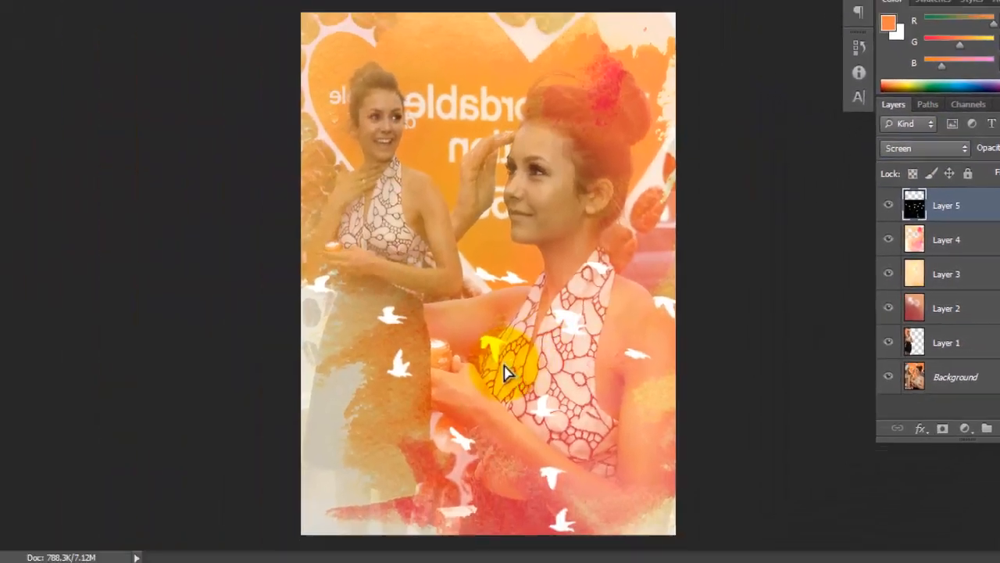
- Shift the birds layer to the right and slightly down over the dresses, keeping the 015.jpg window docked
drag(112, 438, 163, 420)
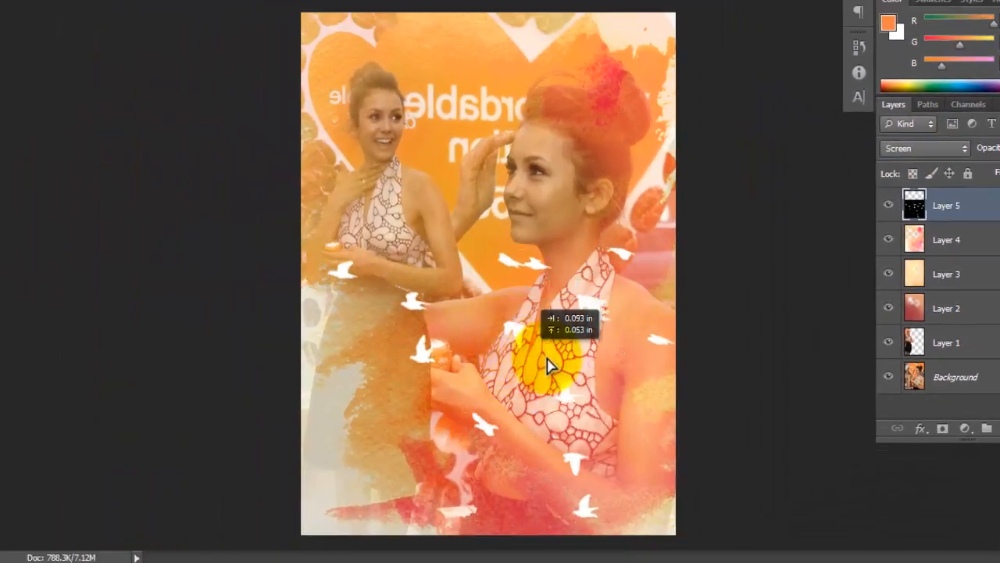
mouse_move(549, 365)
mouse_down()
mouse_move(558, 368)
mouse_move(550, 378)
mouse_move(538, 375)
mouse_move(547, 383)
mouse_up()
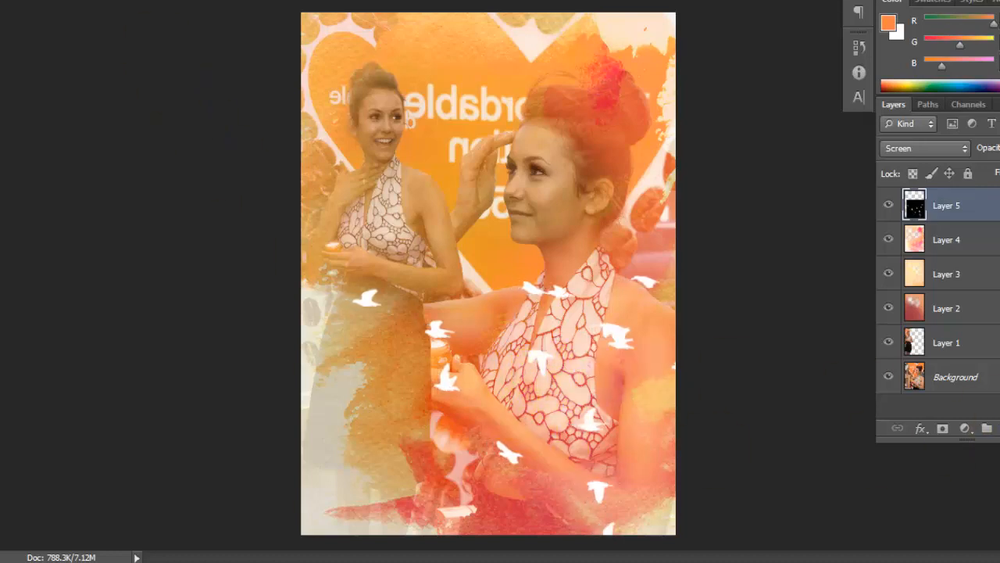
key(f)
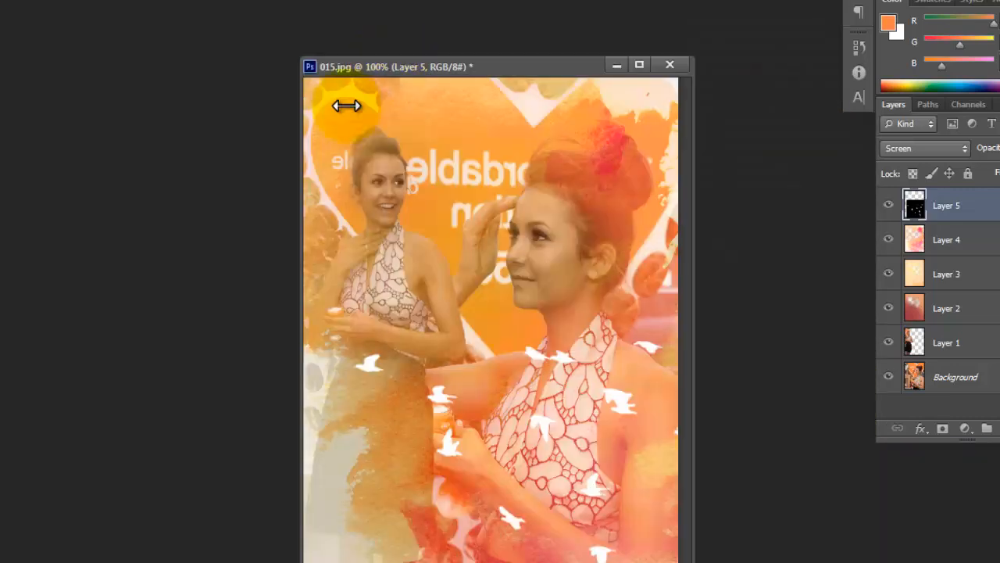
drag(473, 59, 431, 3)
- Crop a strip off both the top and the bottom of the composite
key(ctrl+t)
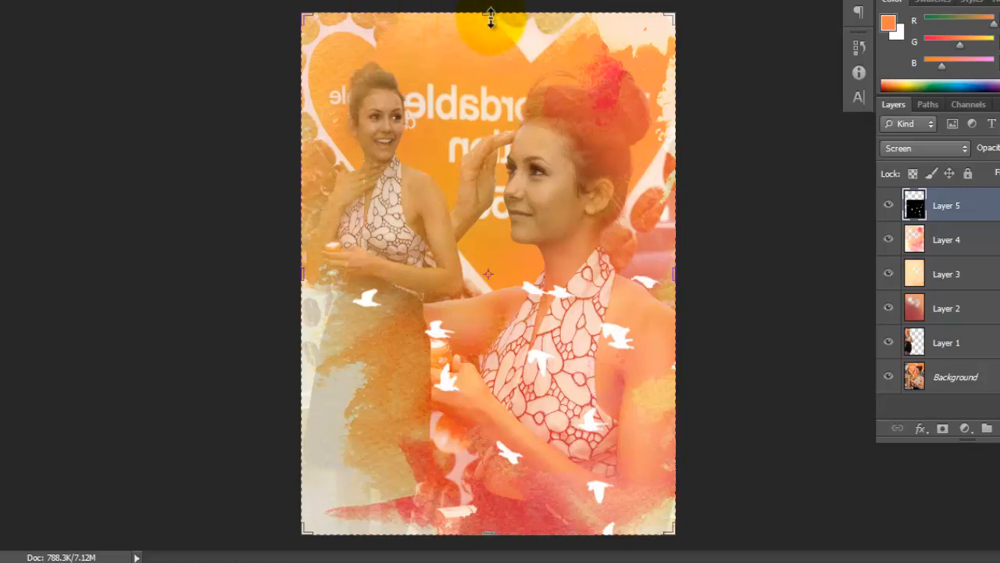
drag(491, 19, 504, 64)
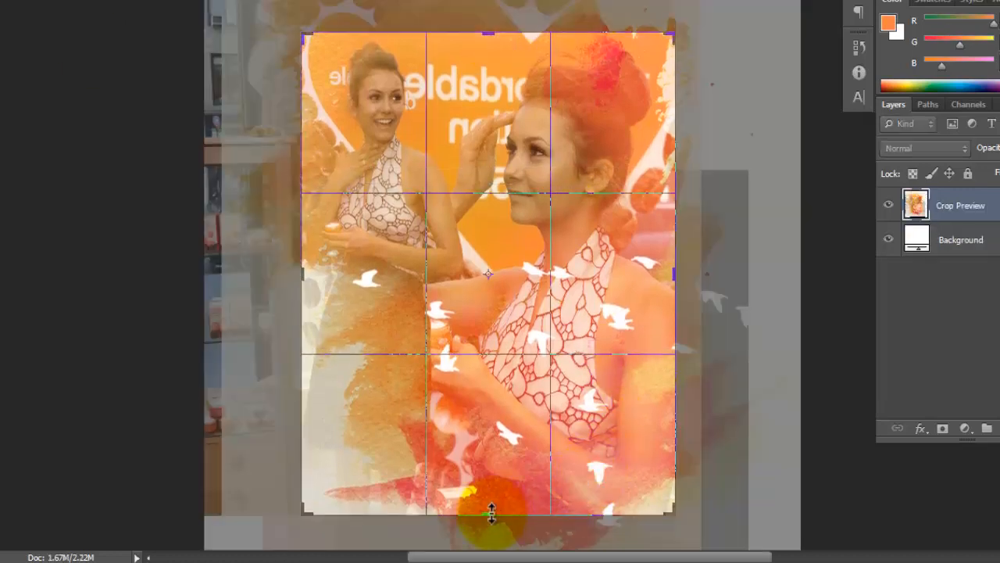
drag(490, 512, 491, 501)
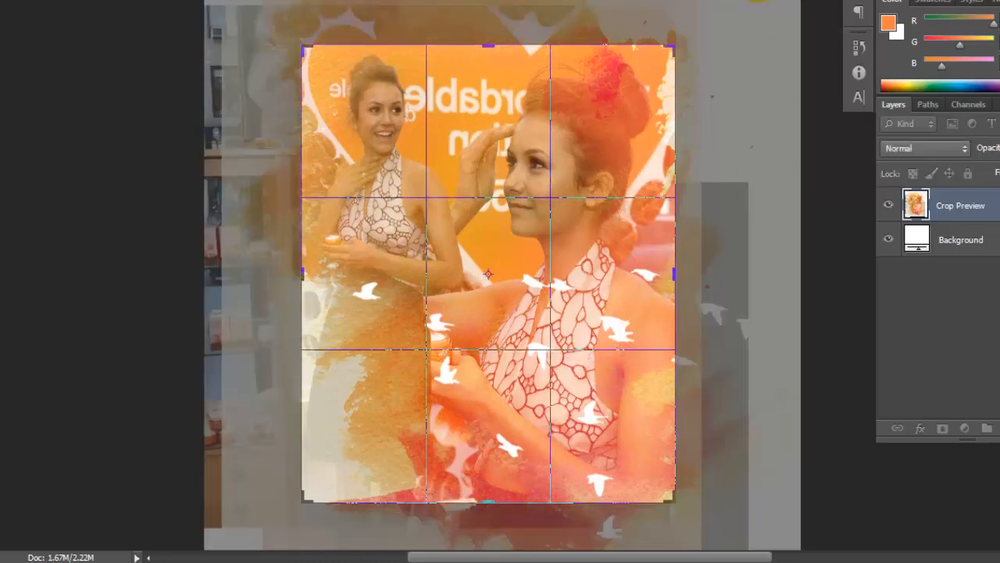
key(Return)
- Resize the image to 500 by 550 pixels with Constrain Proportions turned off
click(47, 2)
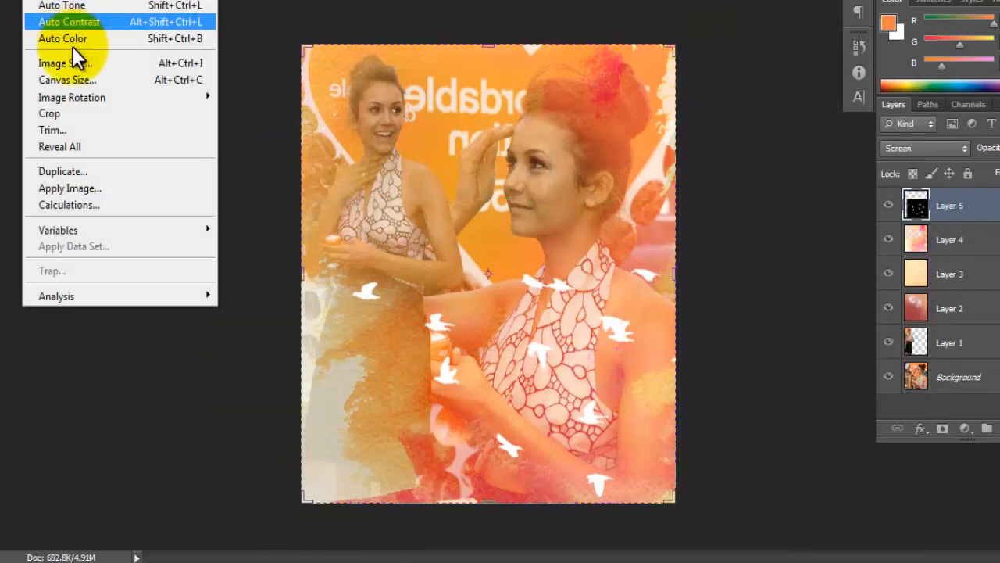
click(82, 66)
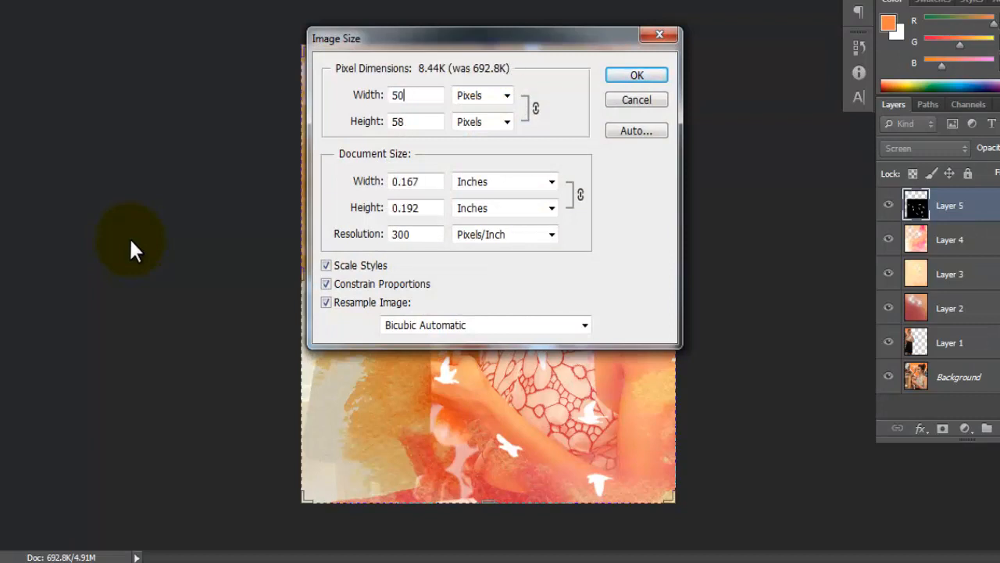
click(394, 293)
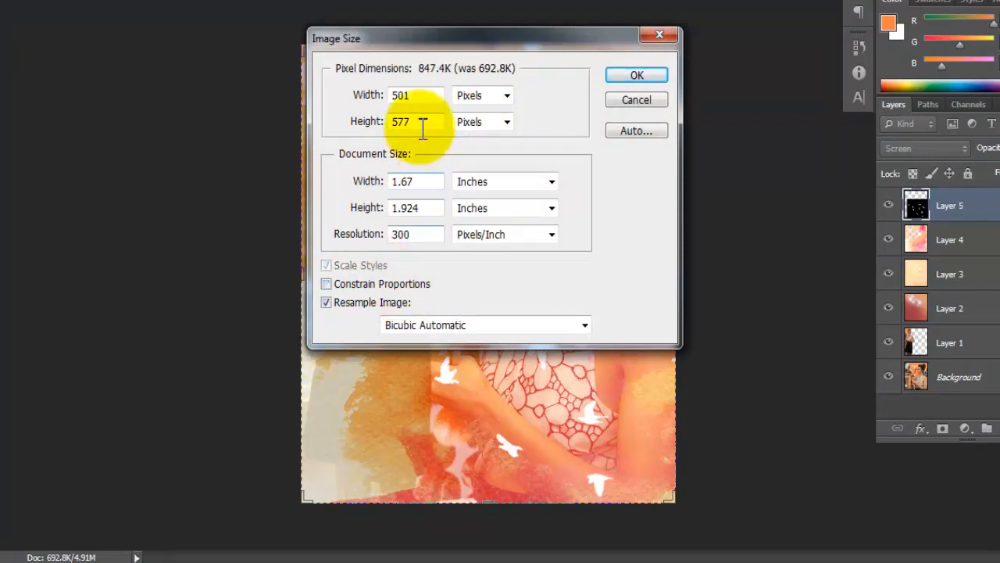
drag(420, 122, 362, 125)
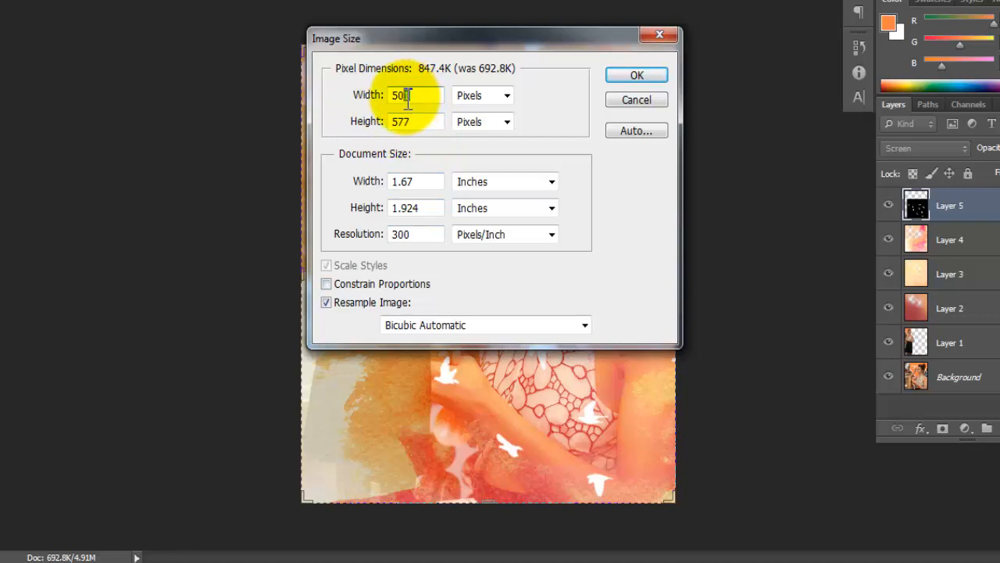
text(50)
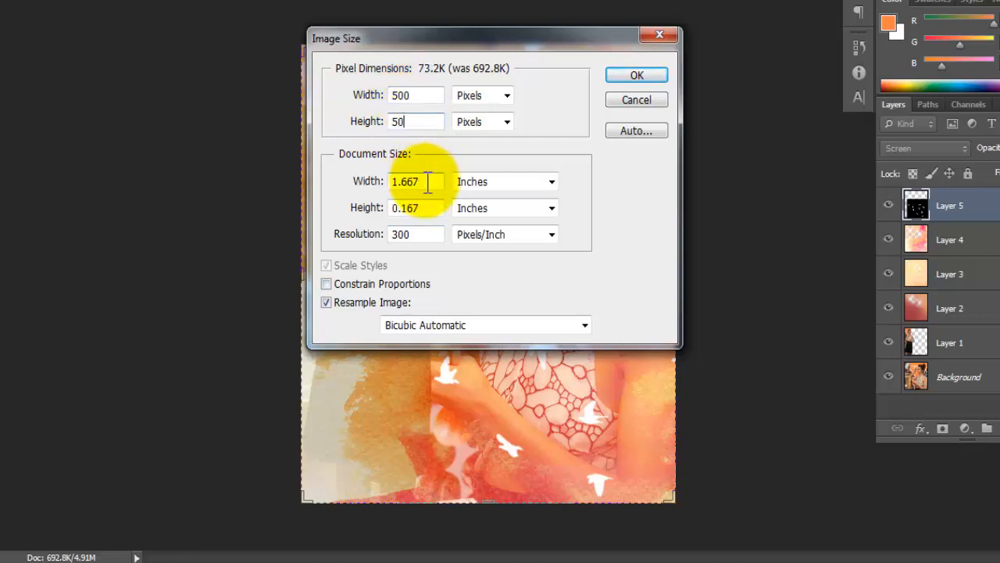
text(550)
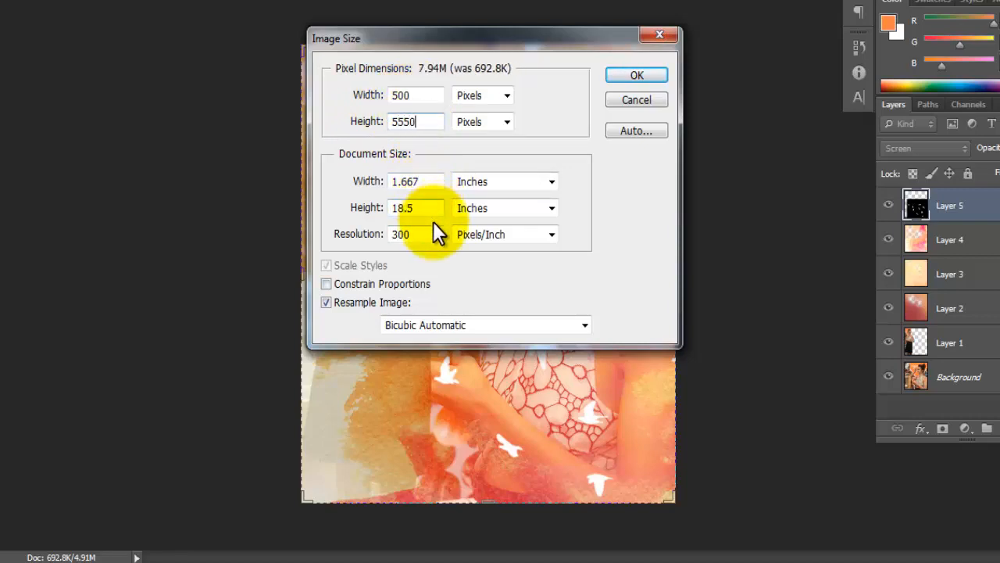
key(BackSpace)
key(BackSpace)
text(0)
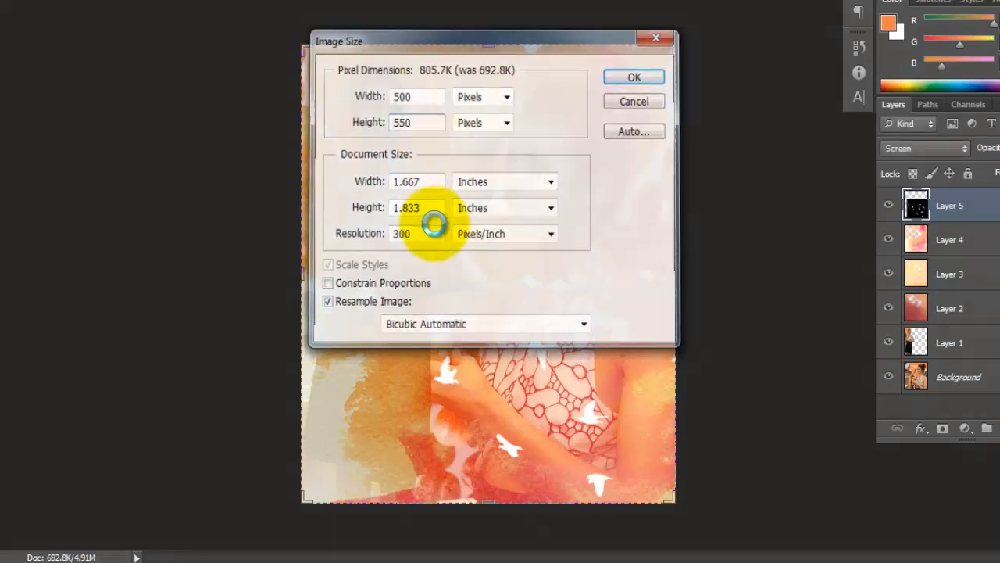
key(Return)
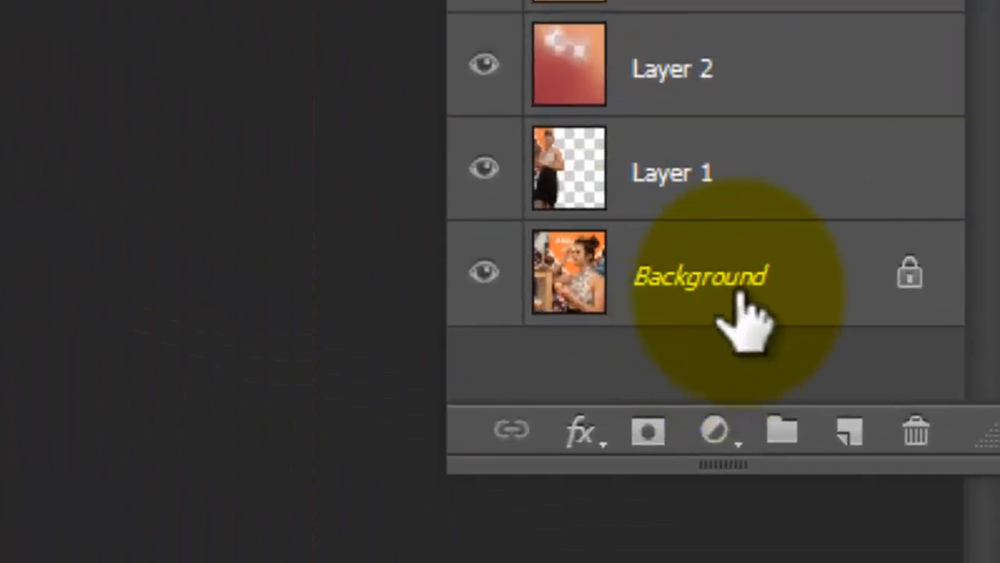
- Merge Layer 1 with the Background layer
click(969, 386)
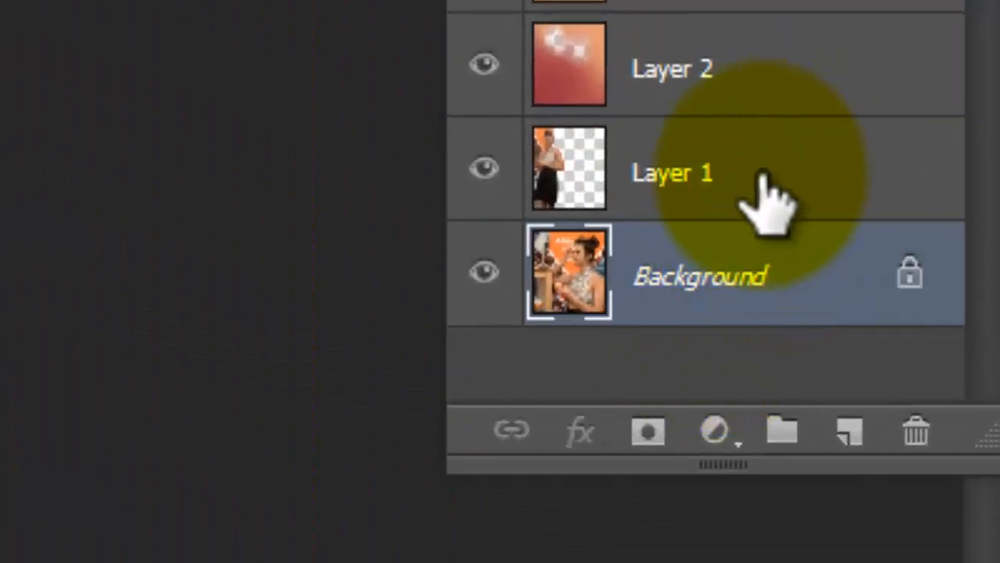
shift+click(773, 196)
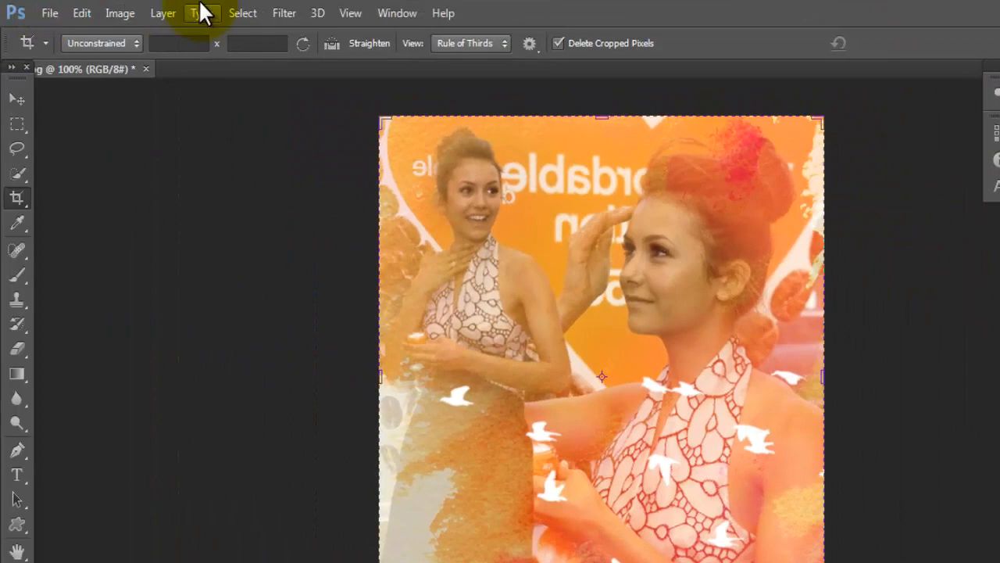
click(163, 14)
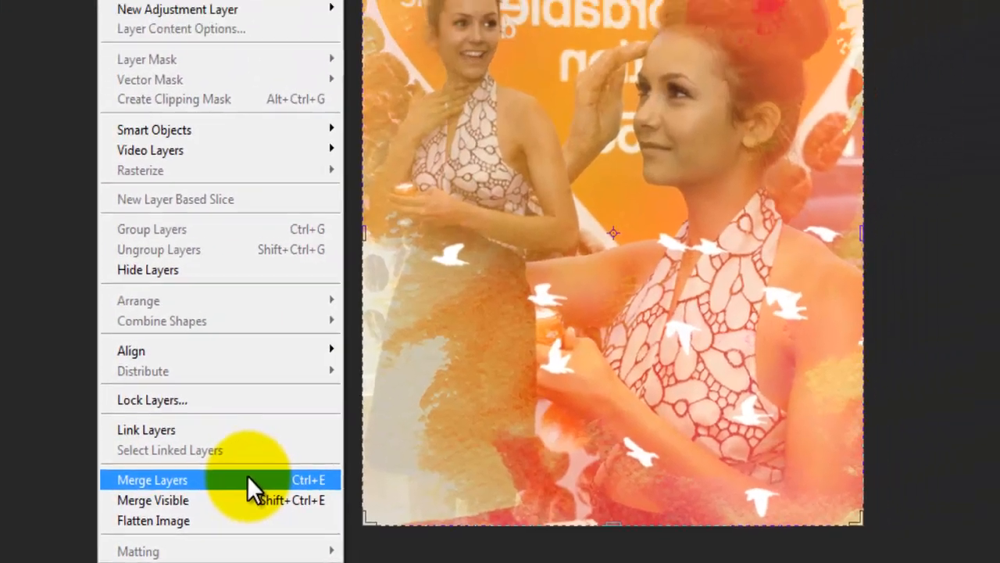
click(273, 473)
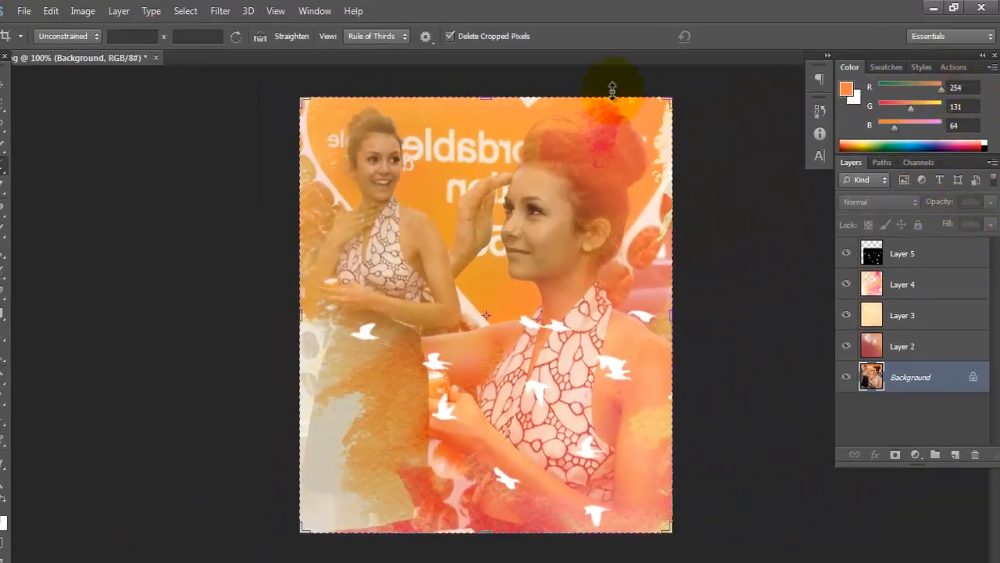
- Duplicate the merged Background layer within 015.jpg under the default name
click(225, 11)
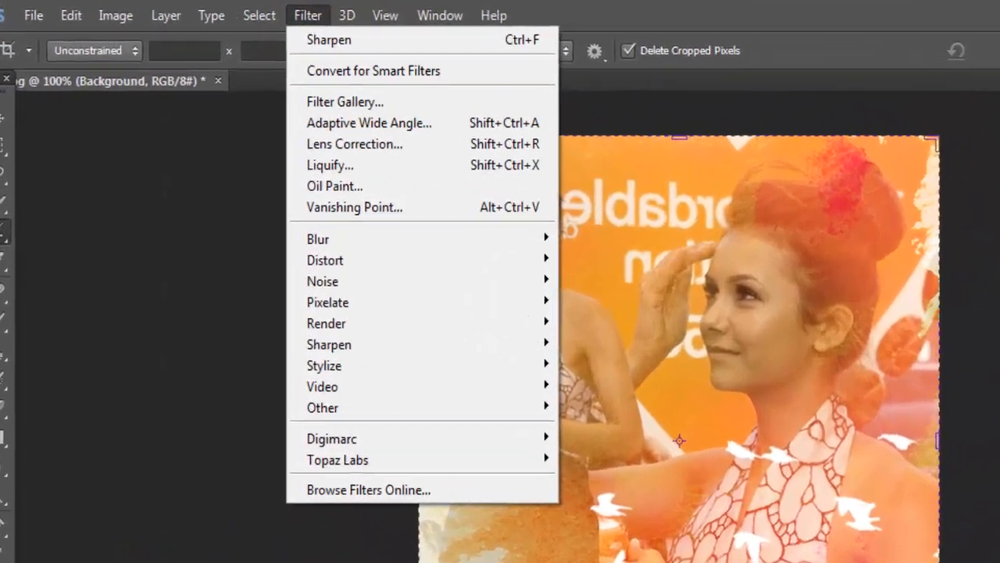
click(250, 28)
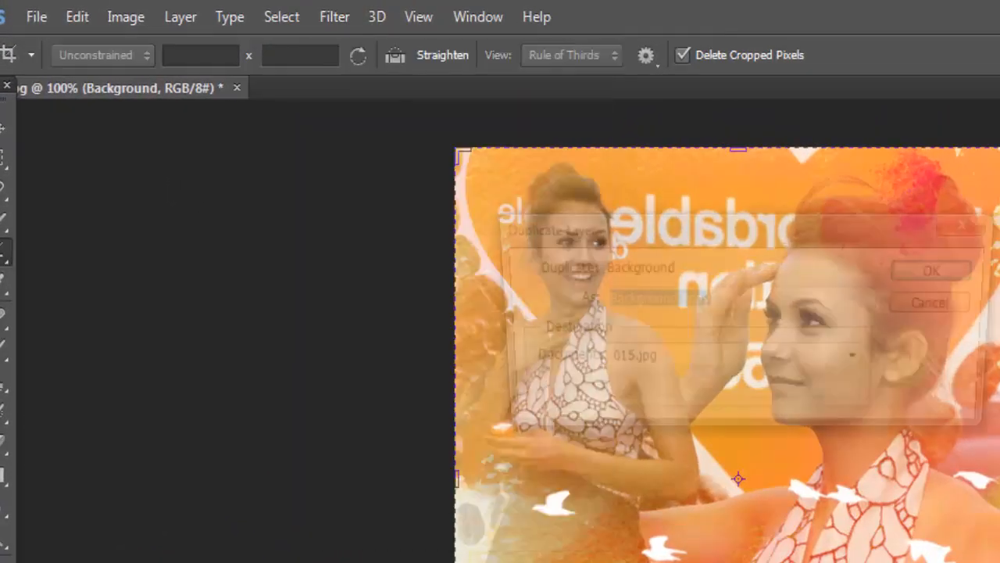
click(938, 286)
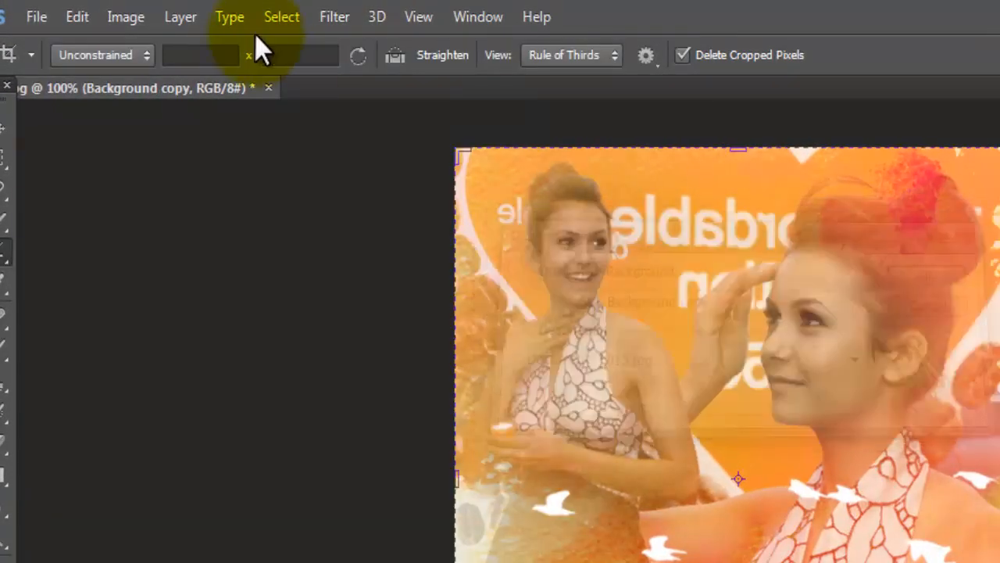
- Apply Smart Sharpen to the Background copy layer with amount 500%, radius 0.2 px and Gaussian Blur removal
click(333, 17)
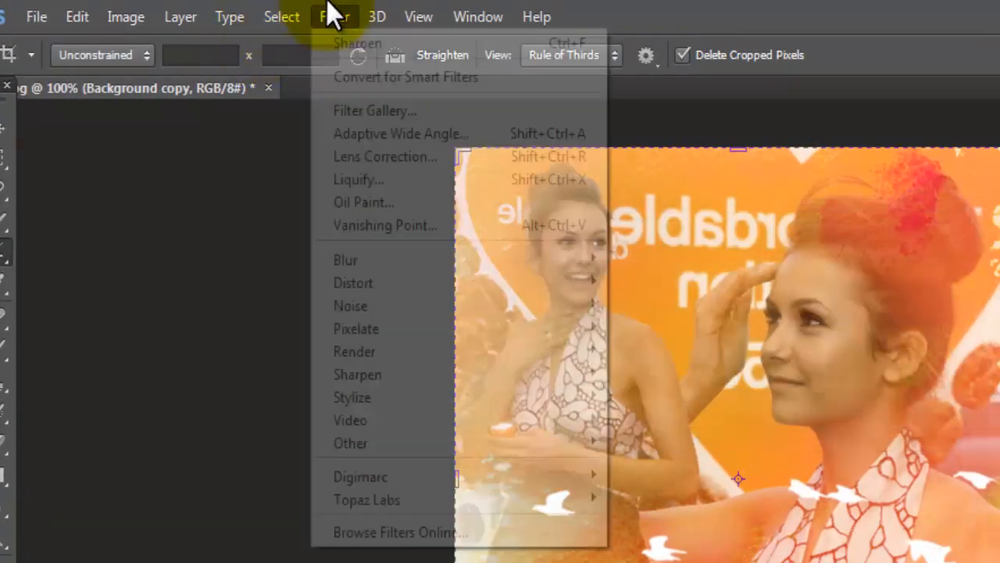
mouse_move(426, 373)
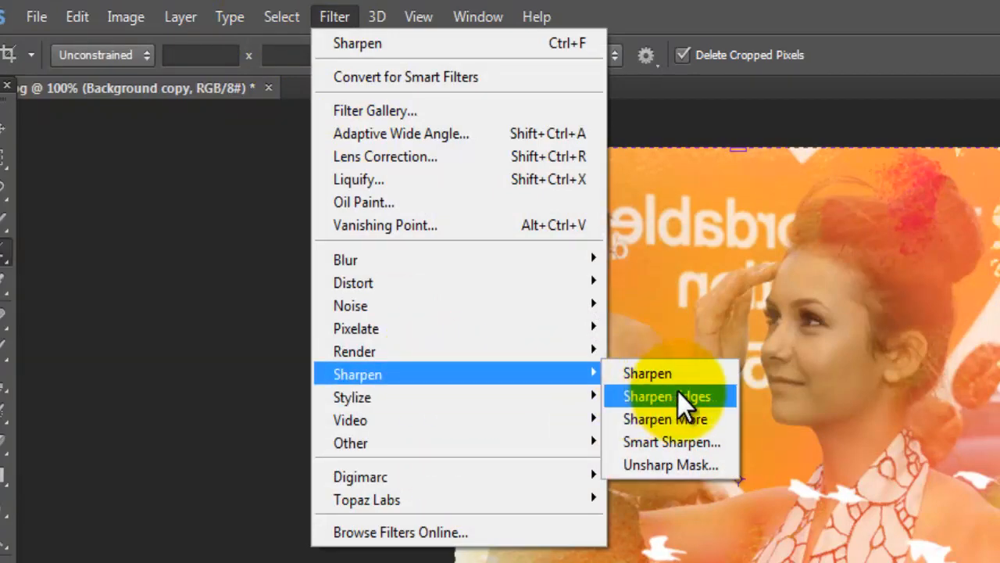
click(690, 442)
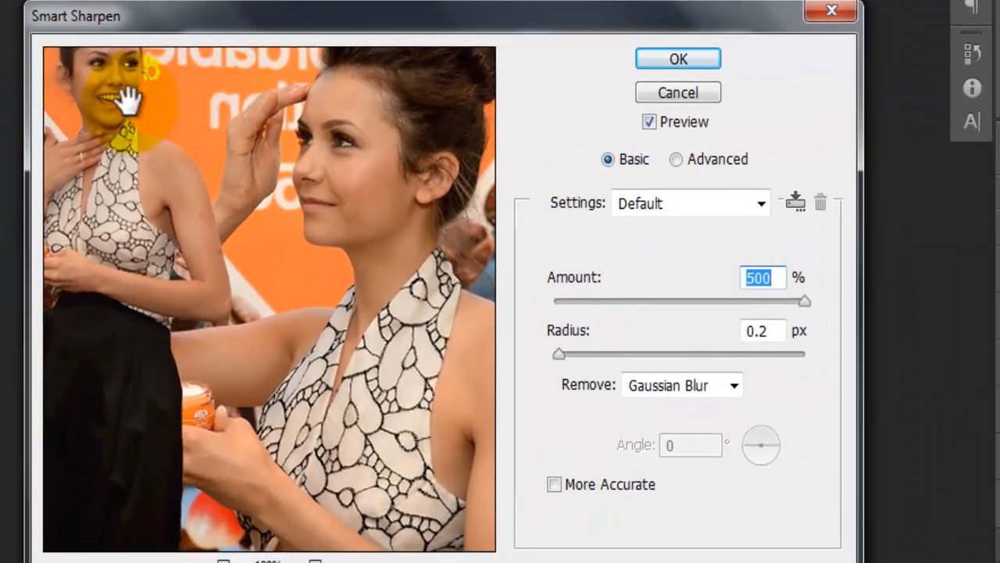
drag(146, 104, 211, 188)
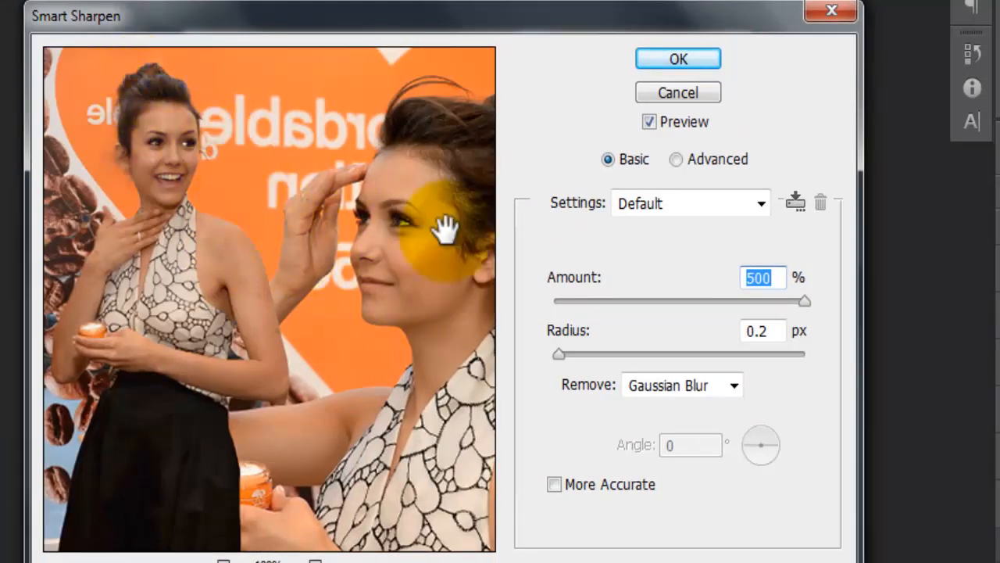
click(659, 54)
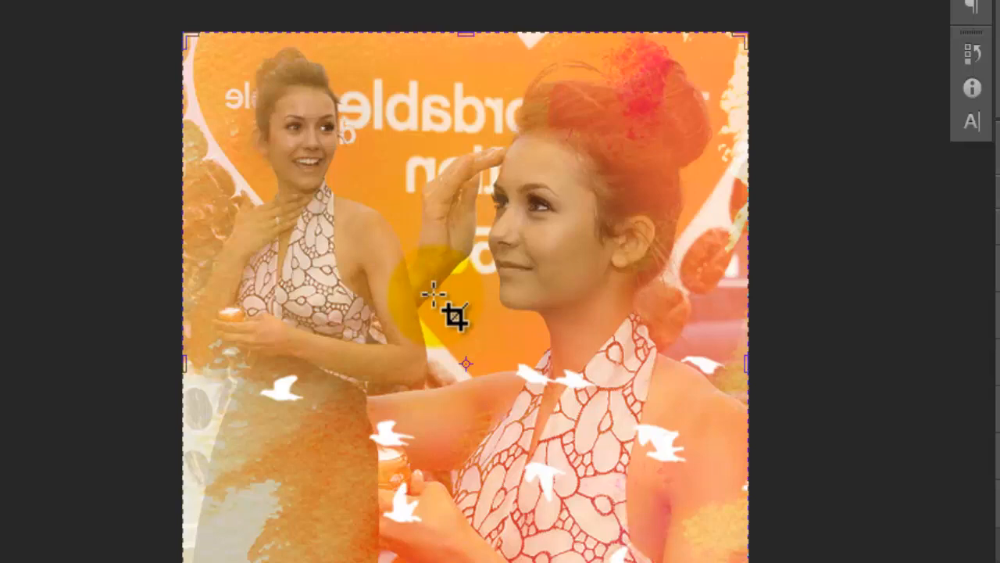
- Apply Smart Blur to the Background copy layer with radius 3.0, threshold 6.1, Low quality and Normal mode, checking both faces in the preview
click(69, 2)
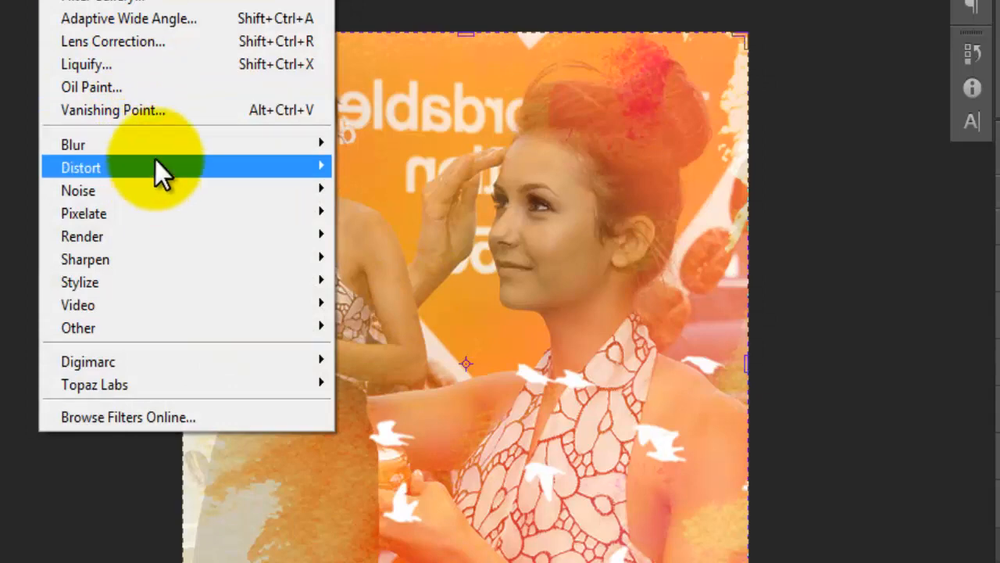
mouse_move(264, 145)
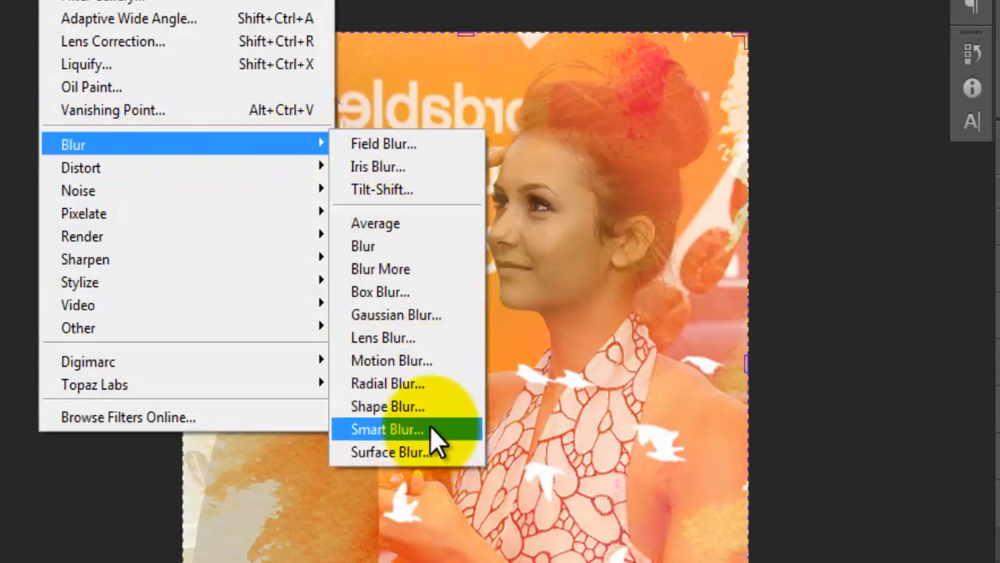
click(430, 428)
drag(433, 89, 509, 270)
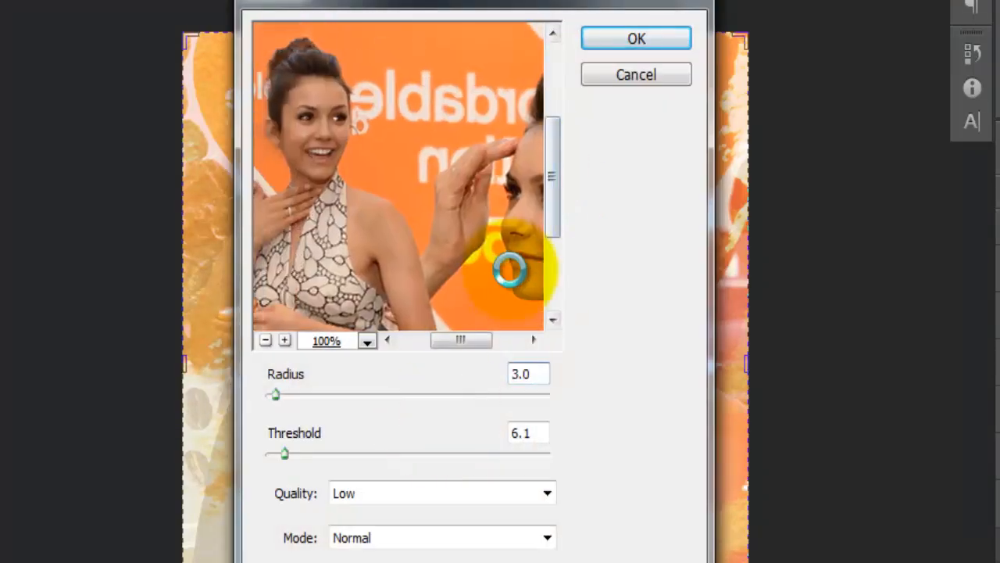
drag(449, 216, 368, 221)
drag(482, 226, 450, 241)
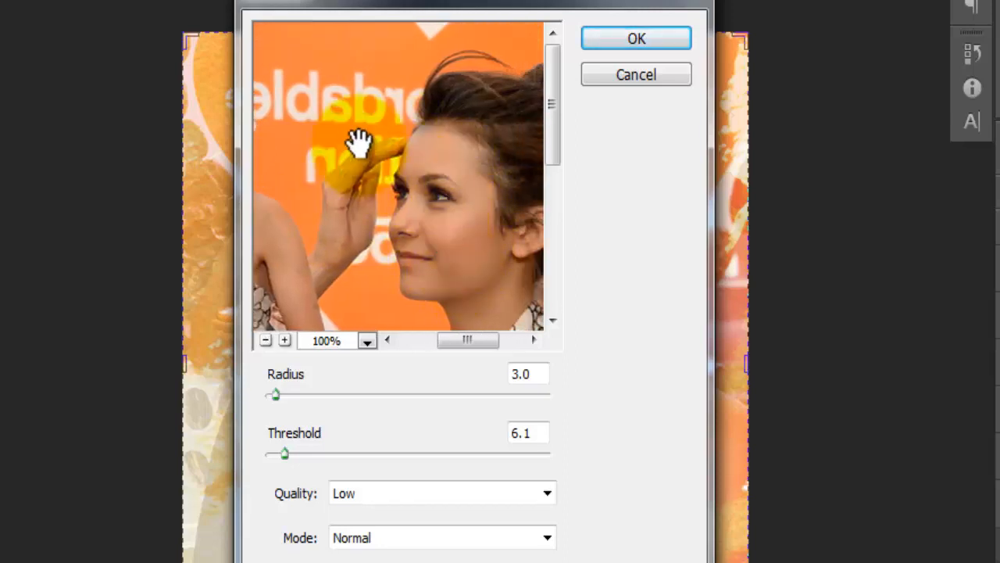
drag(358, 143, 485, 156)
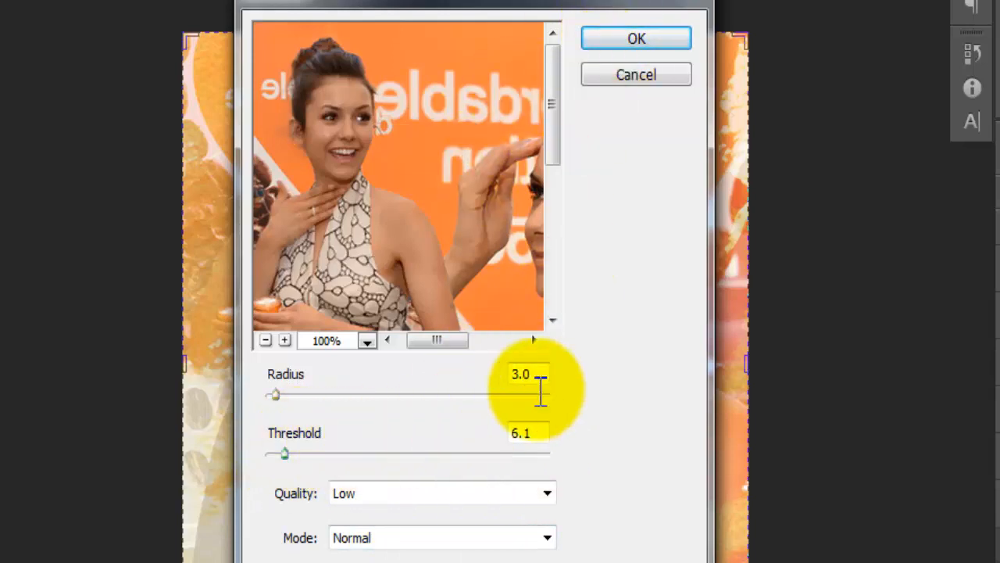
click(612, 38)
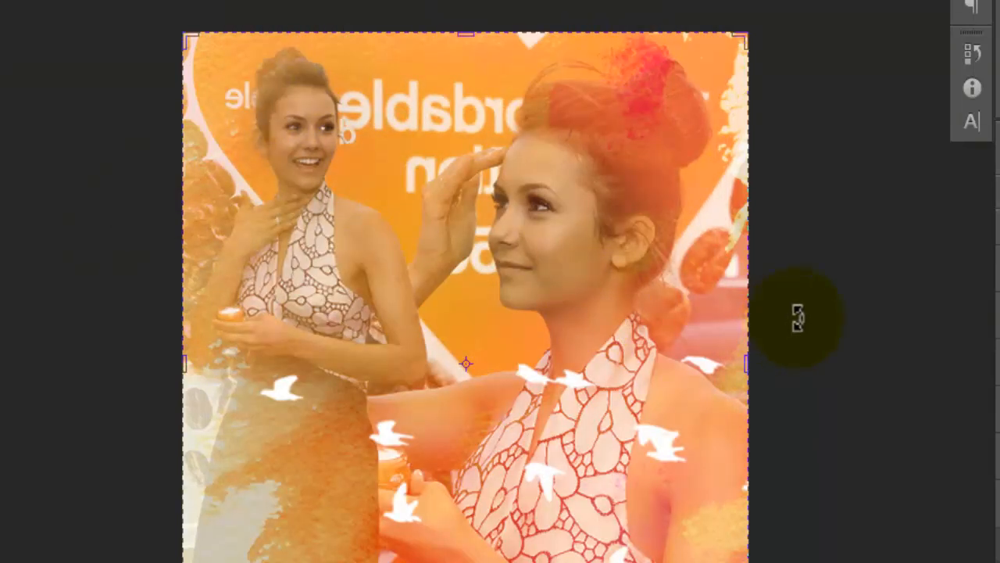
- Flatten the image and duplicate the resulting Background layer under the default name
click(975, 51)
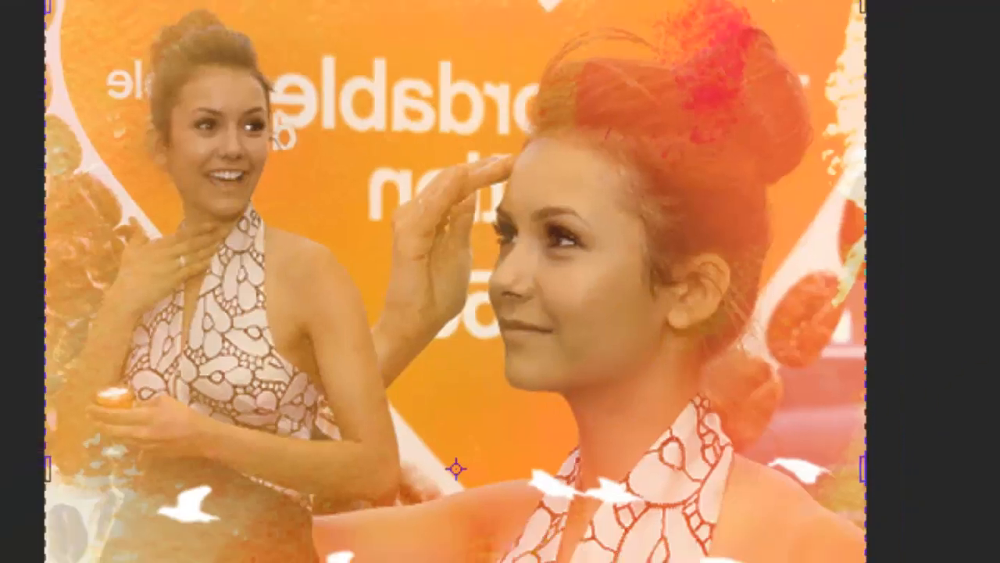
click(134, 11)
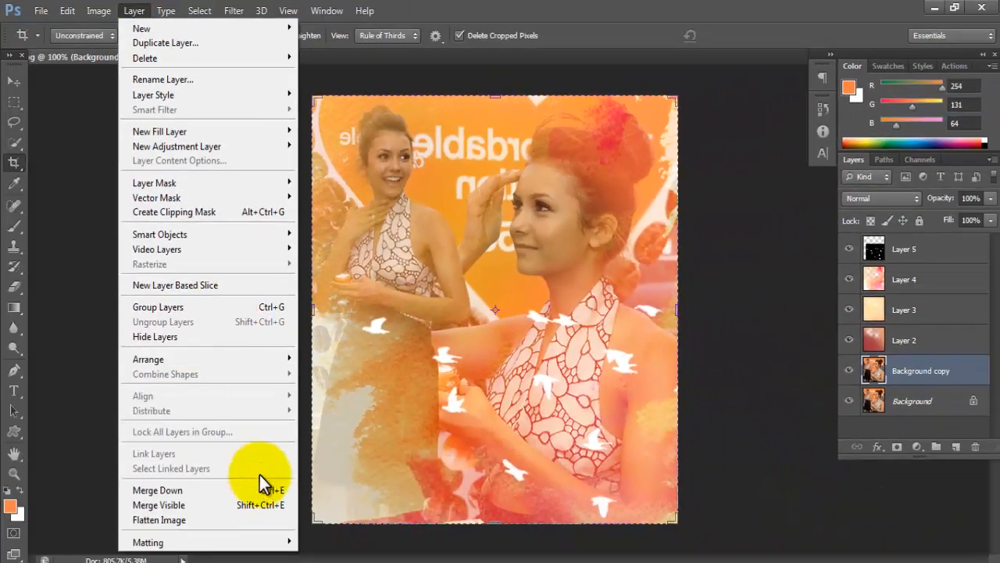
click(248, 528)
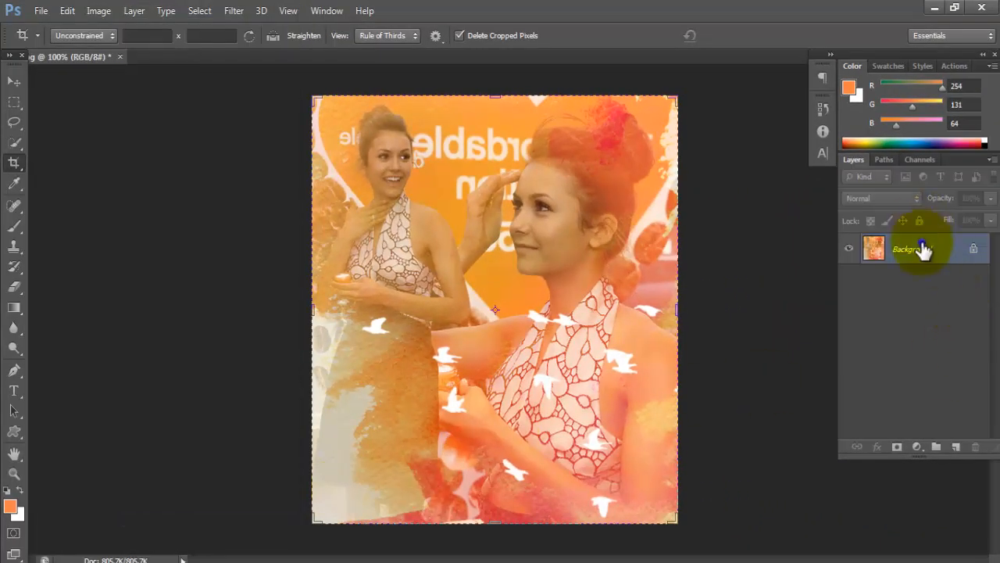
right_click(924, 249)
click(893, 279)
key(Return)
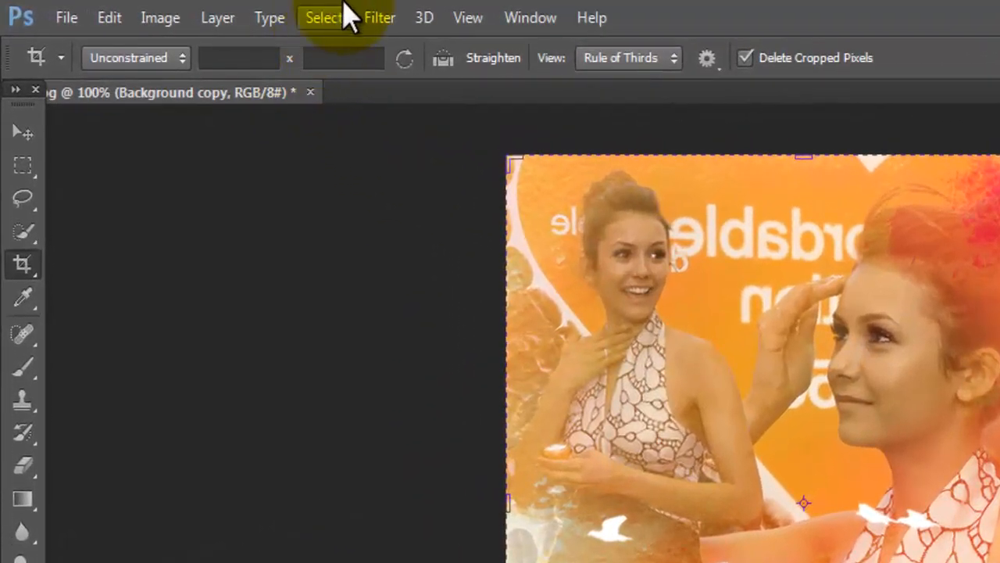
- Apply the basic Sharpen filter to the duplicate of the flattened composite
click(258, 12)
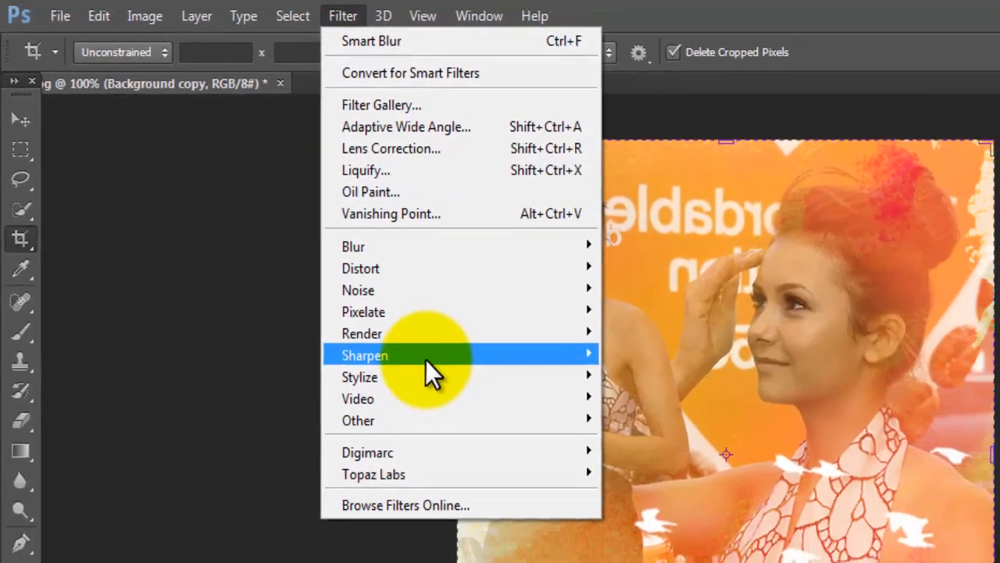
mouse_move(547, 388)
click(582, 323)
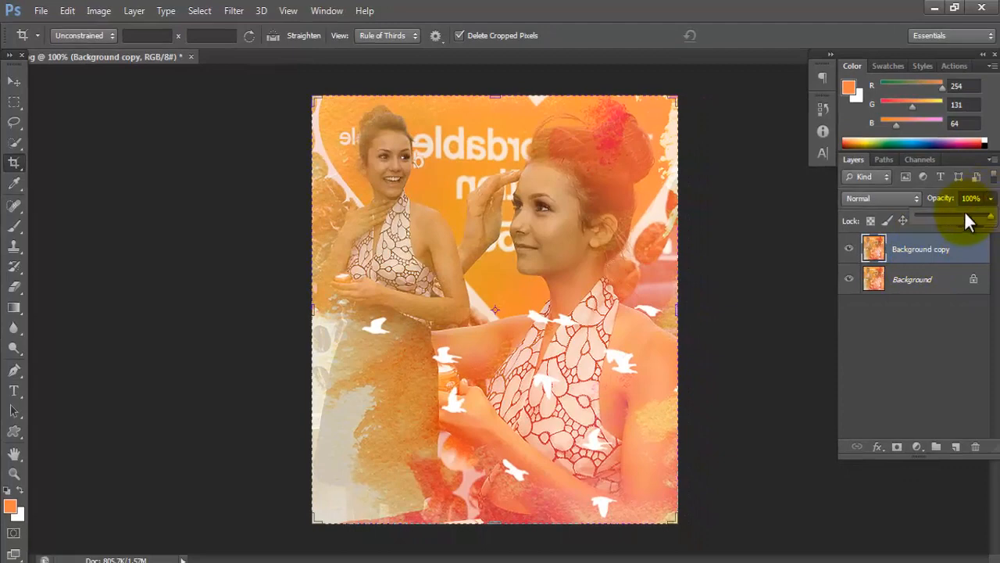
- Set the Background copy layer's opacity to 44% and flatten the image
click(956, 215)
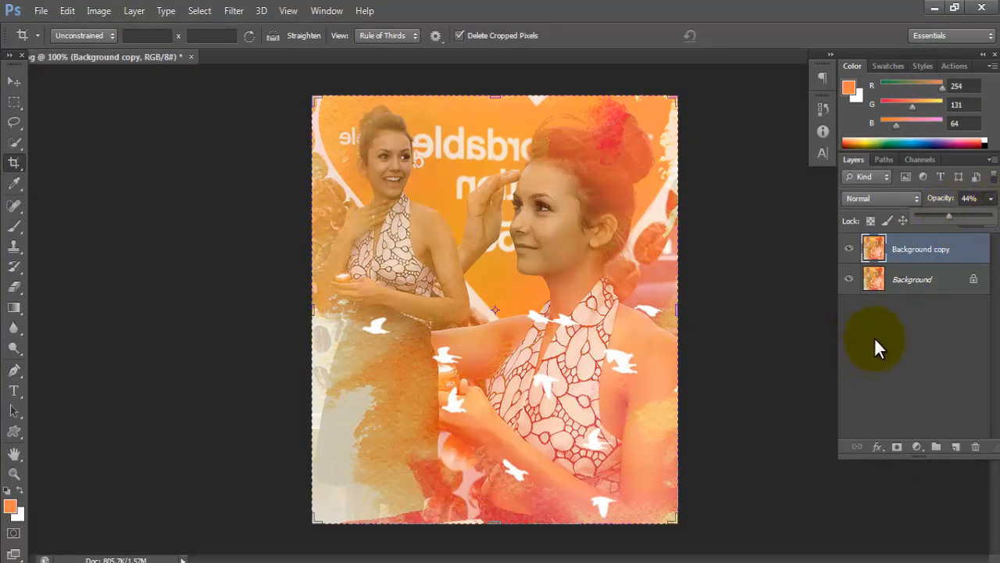
click(134, 12)
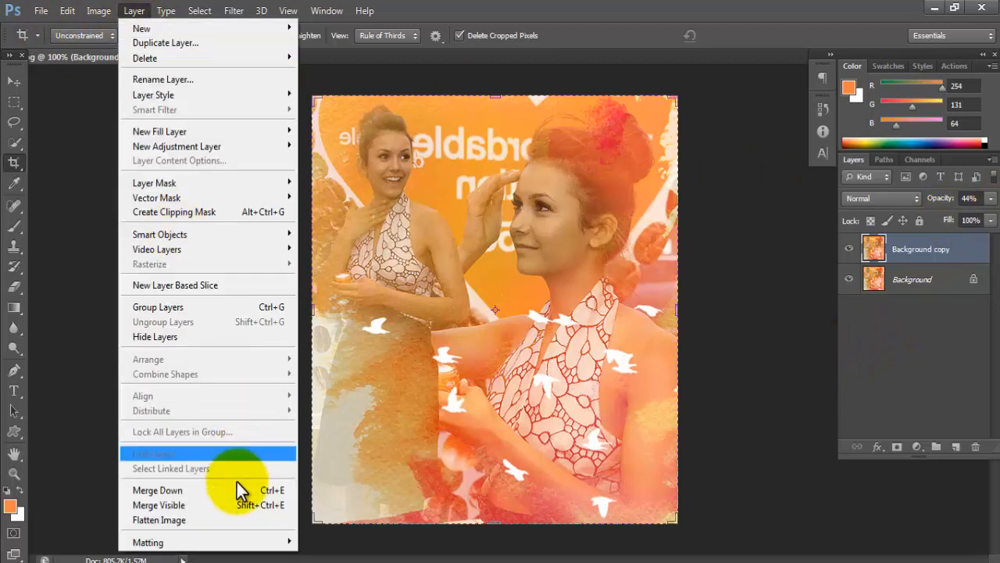
click(232, 525)
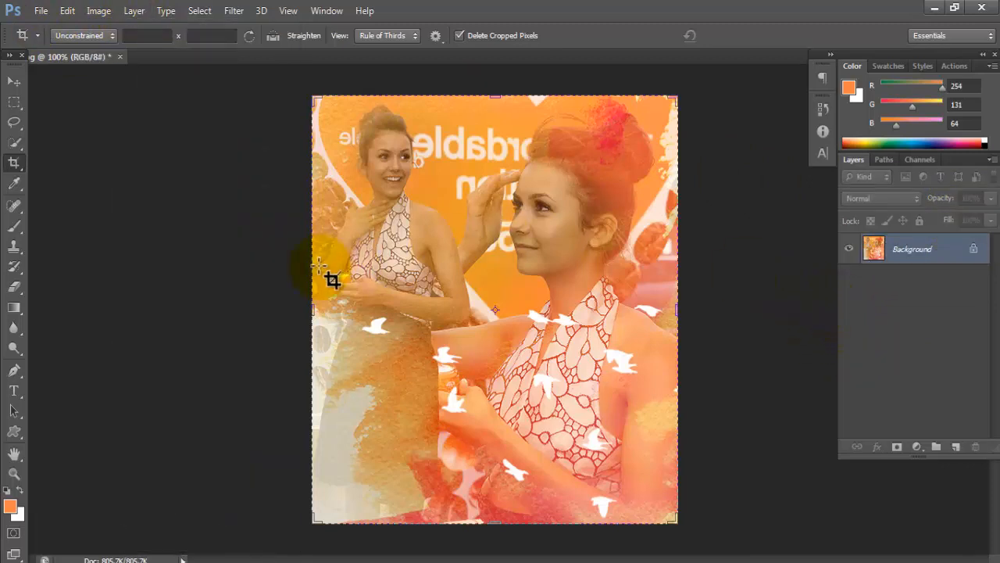